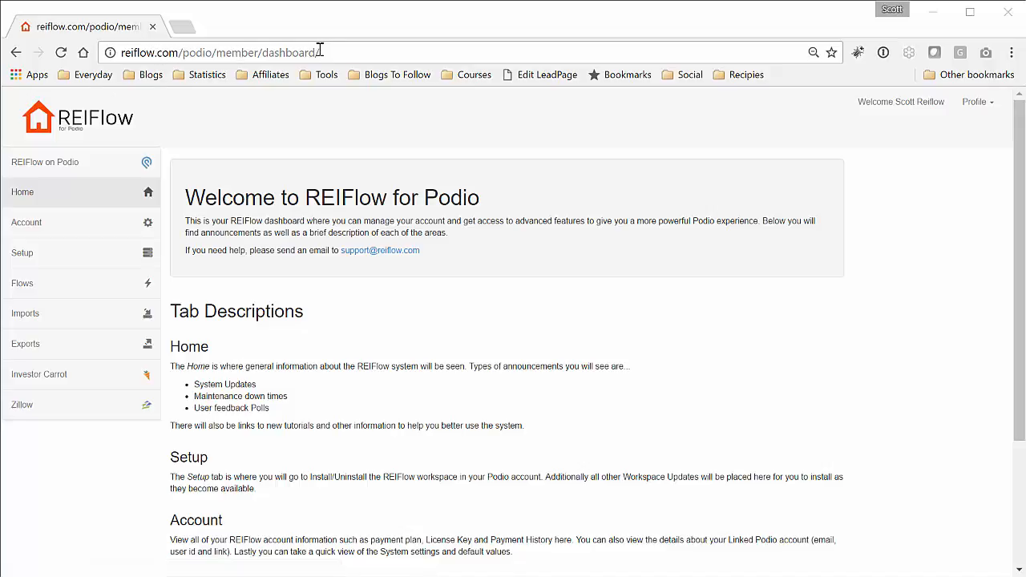
# Open the Call New Lead flow from the flows list for editing.
pyautogui.click(27, 289)
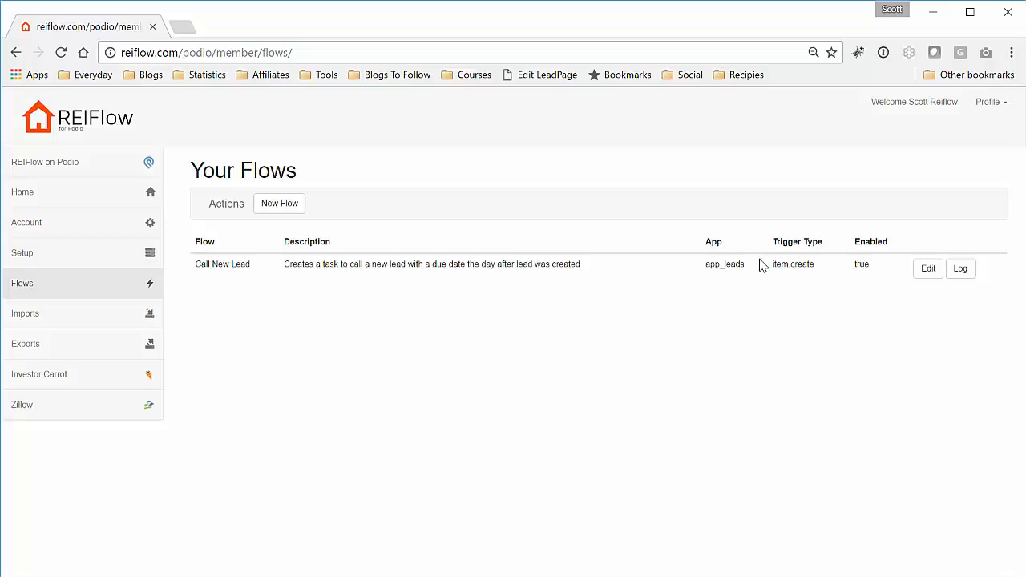
pyautogui.click(927, 270)
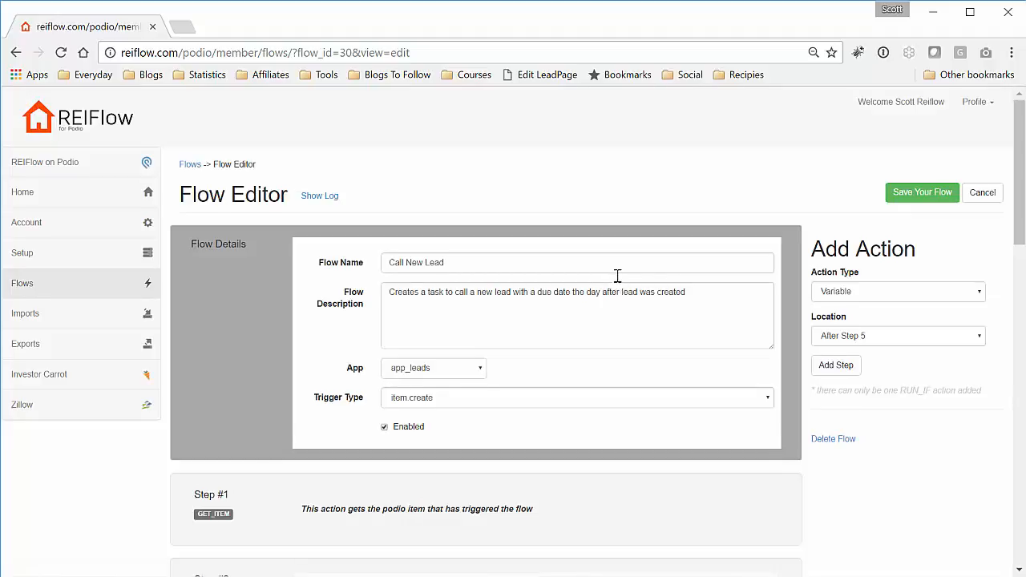
# Review the flow details, checking the available App and Trigger Type options without changing them.
pyautogui.scroll(-1, 617, 275)
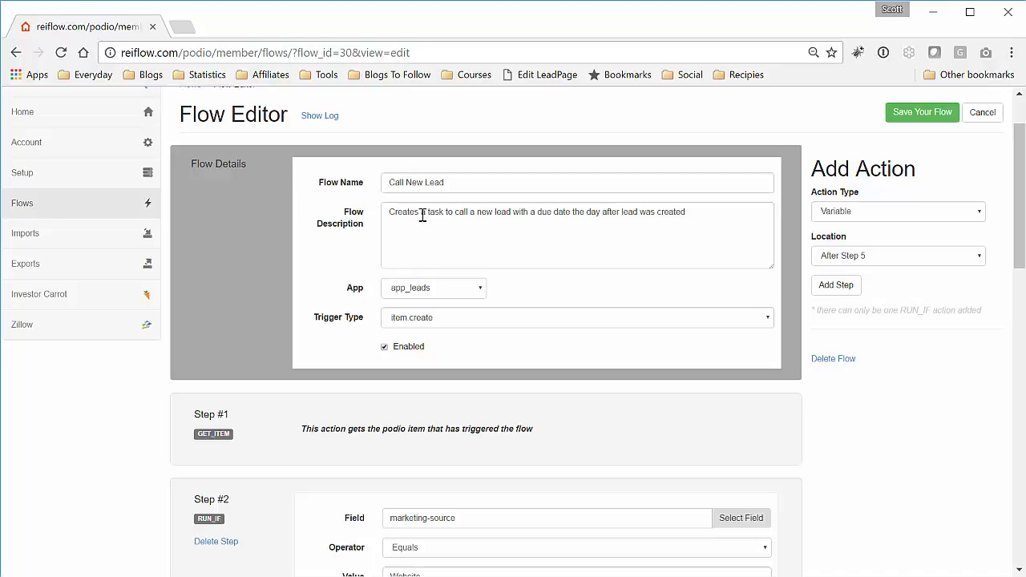
pyautogui.scroll(-1, 513, 261)
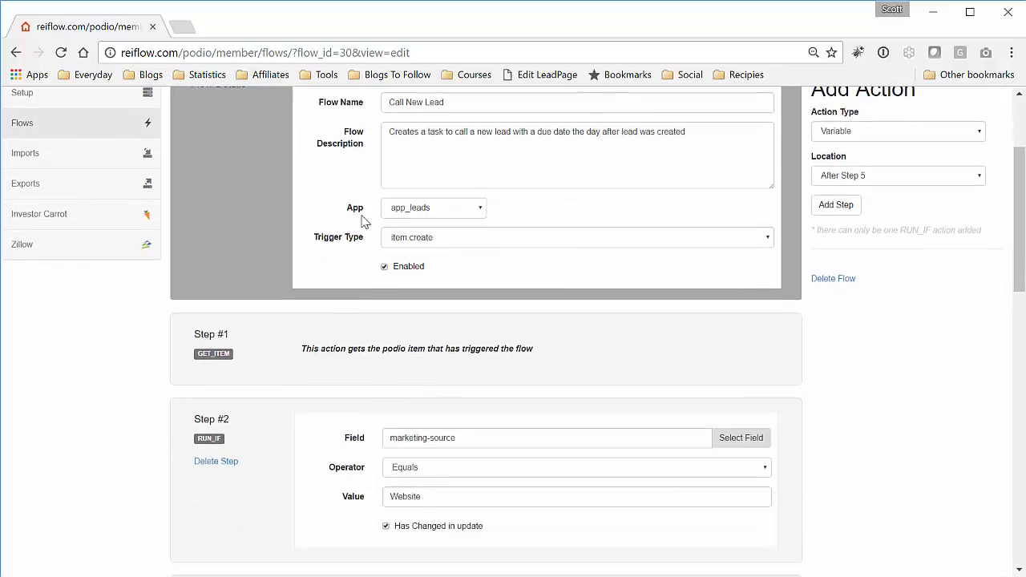
pyautogui.click(472, 212)
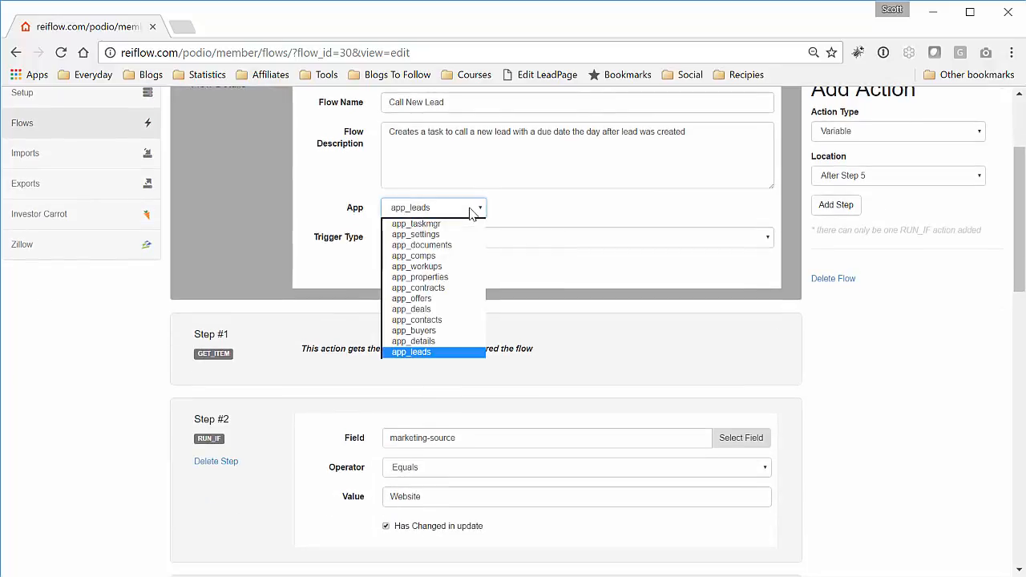
pyautogui.click(472, 211)
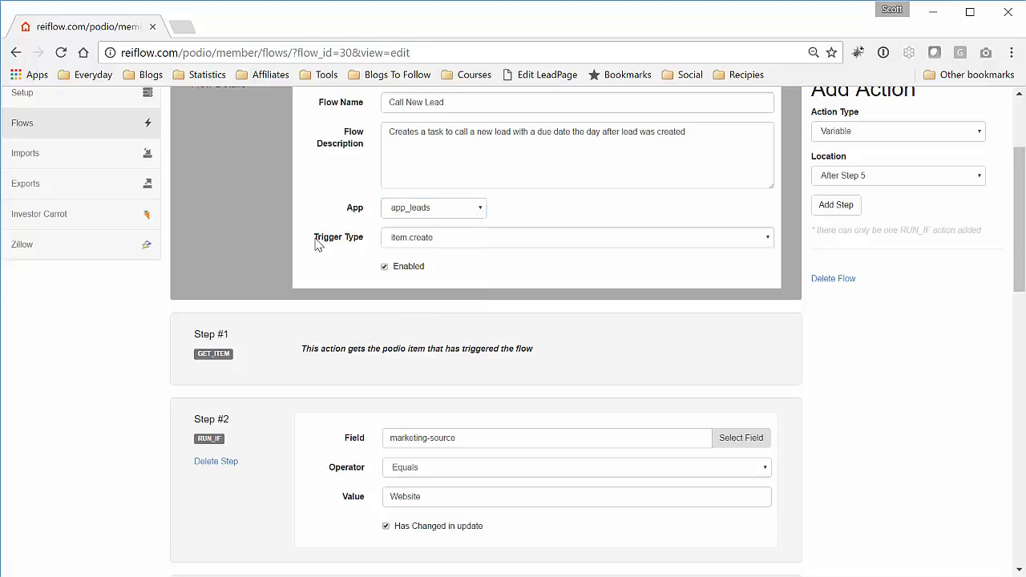
pyautogui.click(499, 240)
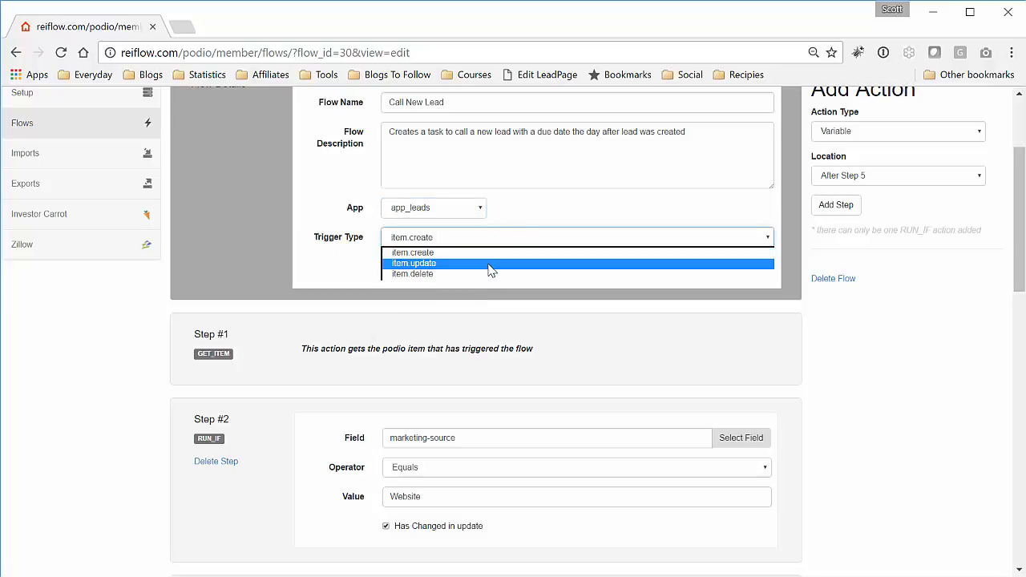
pyautogui.click(333, 237)
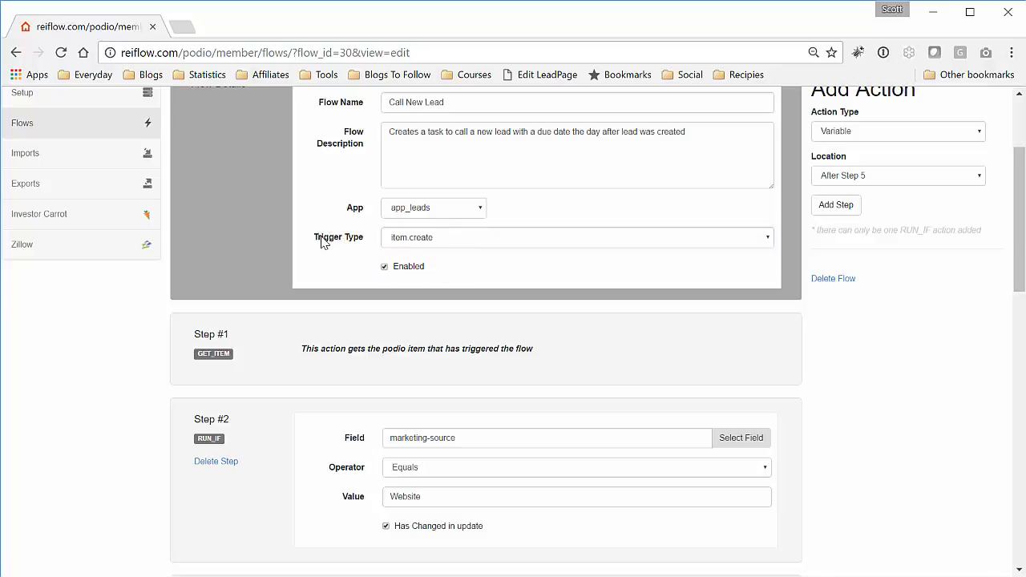
# Examine the GET_ITEM action in Step #1 and the RUN_IF condition's field, operator and value in Step #2.
pyautogui.scroll(-1, 321, 241)
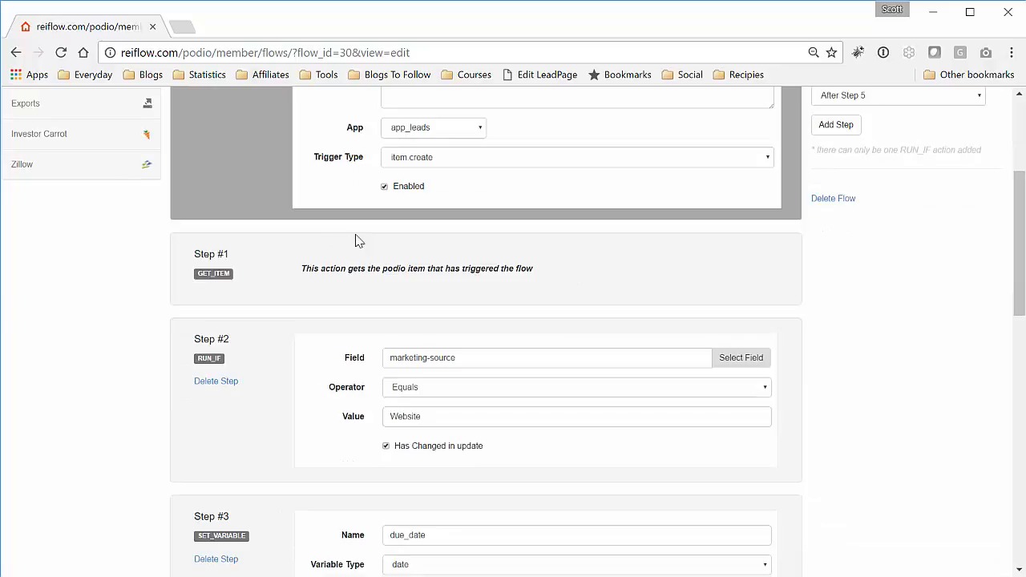
pyautogui.scroll(-1, 361, 240)
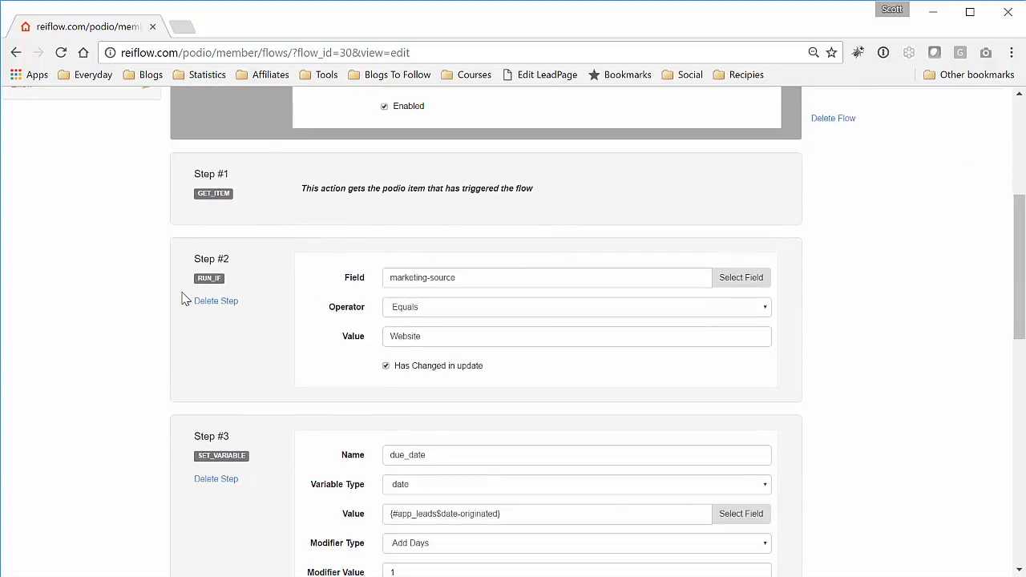
pyautogui.scroll(-2, 182, 298)
pyautogui.scroll(3, 182, 298)
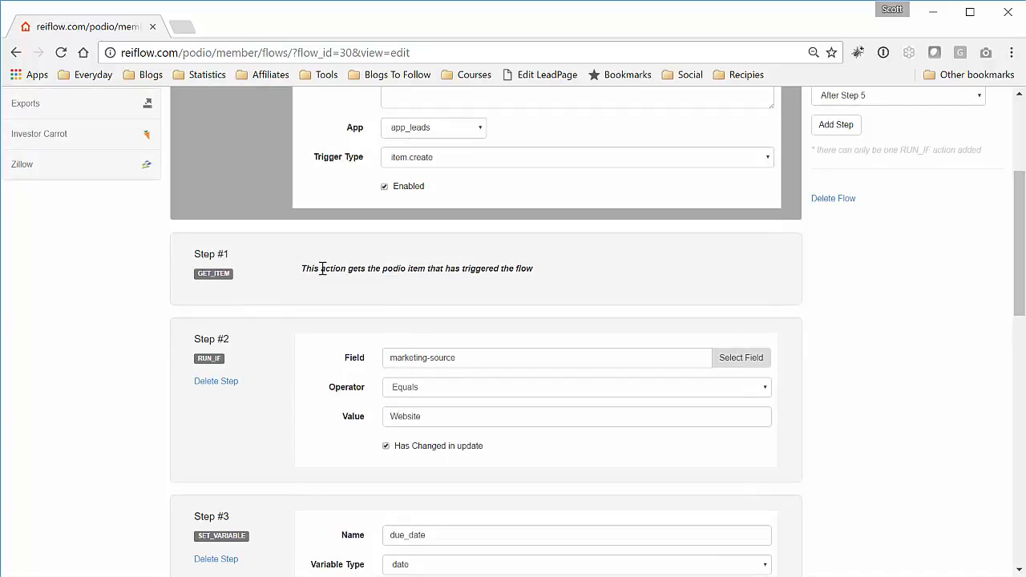
pyautogui.scroll(-2, 321, 271)
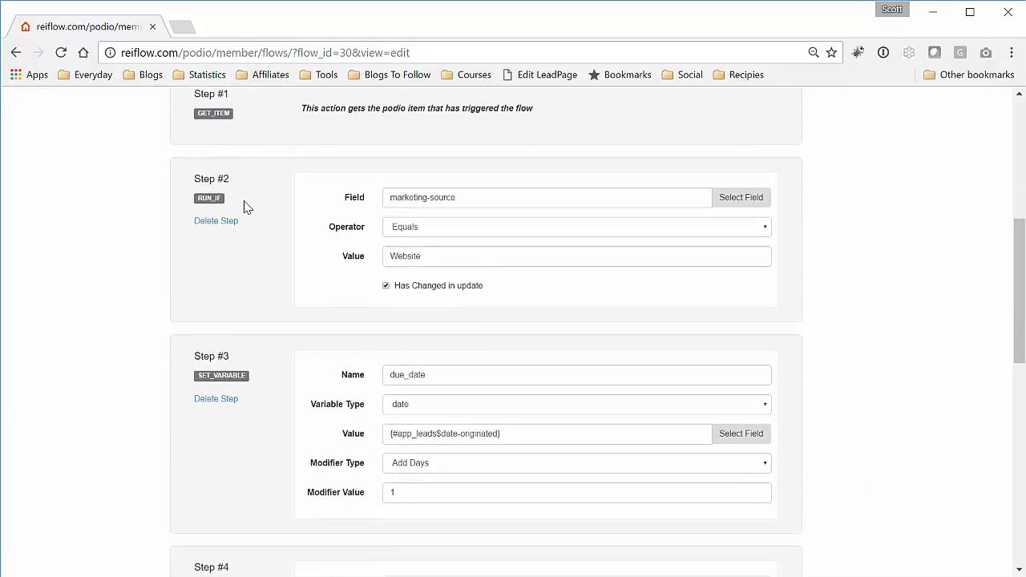
pyautogui.scroll(1, 270, 214)
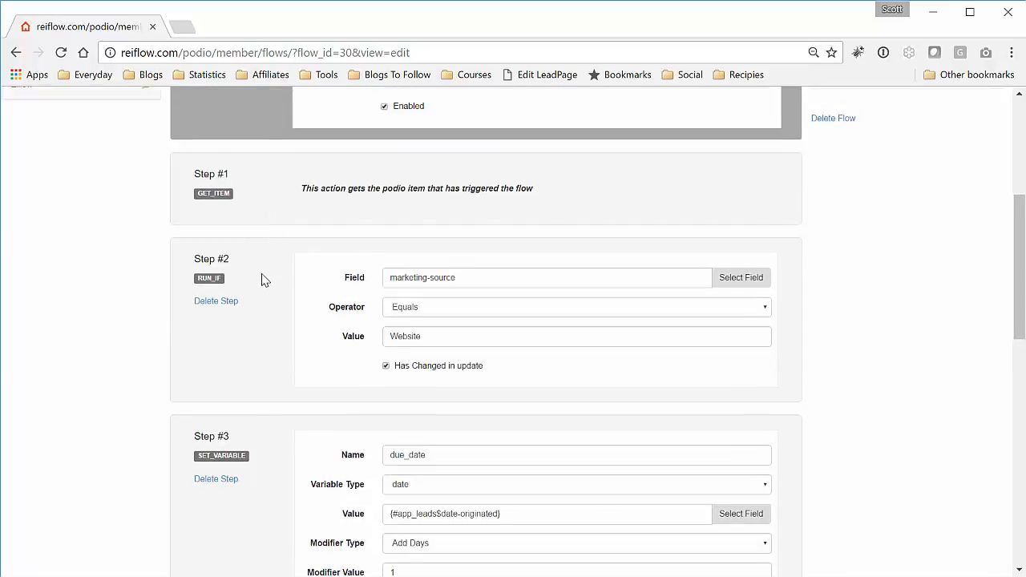
pyautogui.scroll(-1, 264, 277)
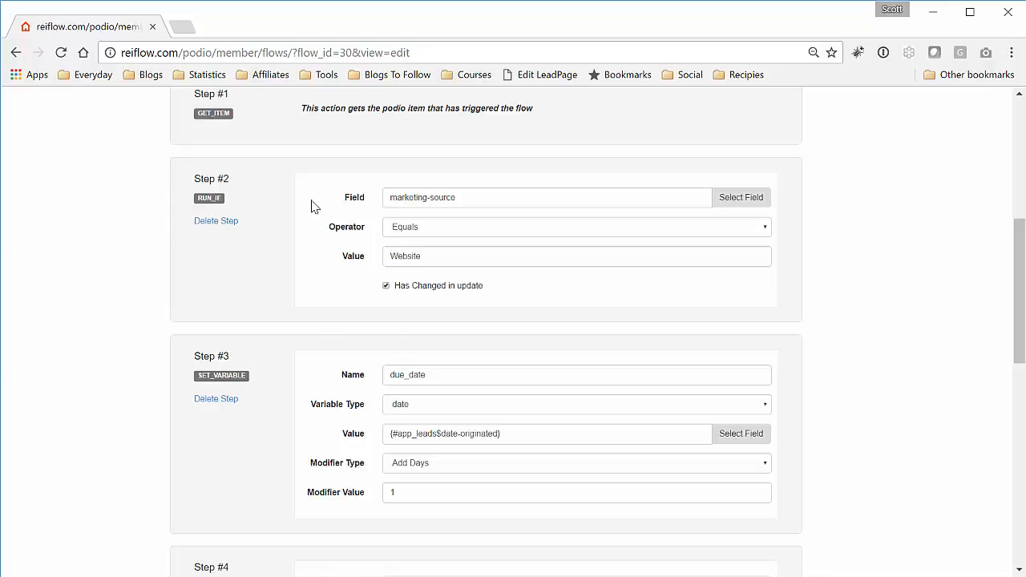
pyautogui.scroll(1, 343, 215)
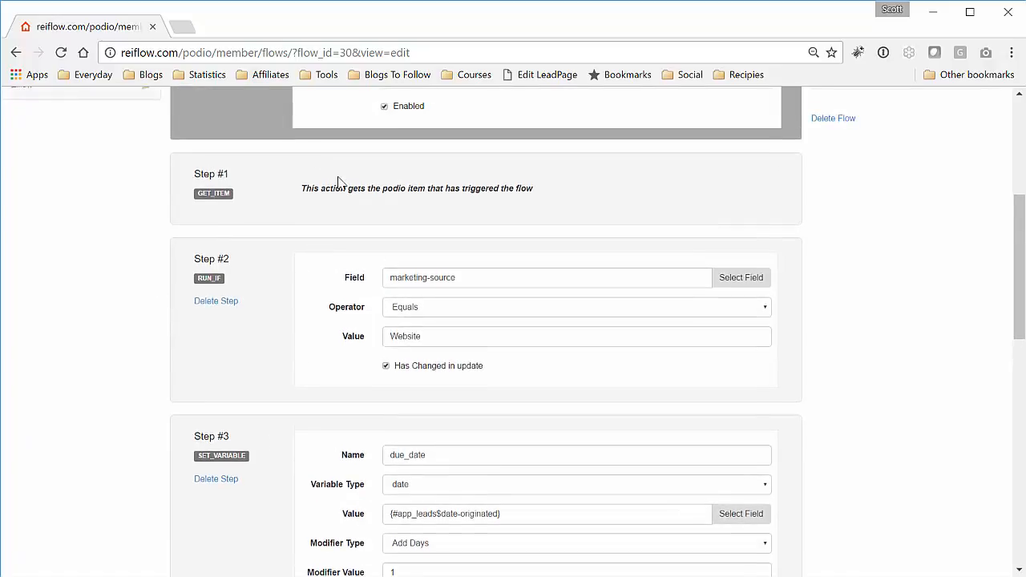
pyautogui.scroll(2, 338, 179)
pyautogui.scroll(-3, 343, 252)
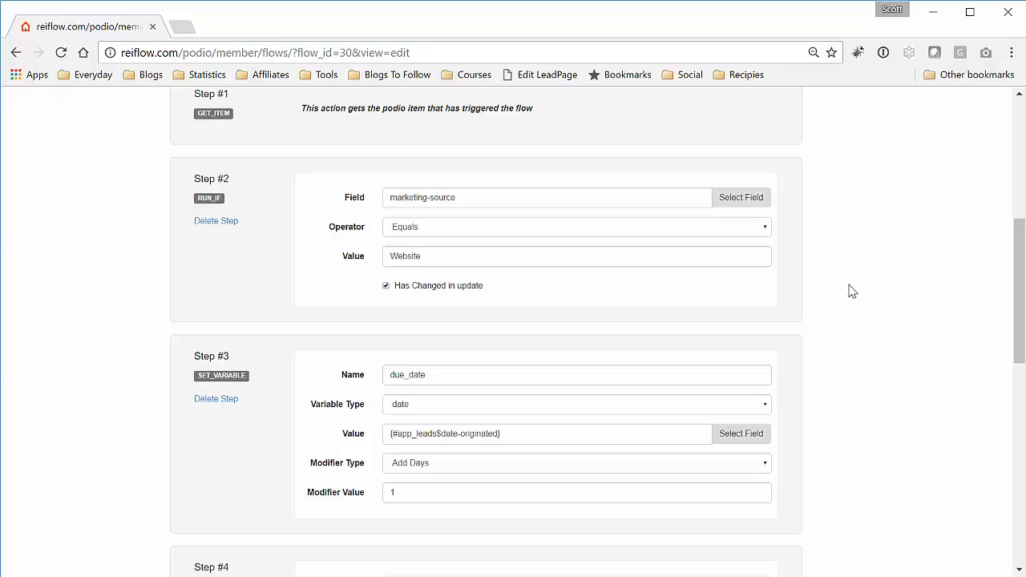
# Examine the due_date variable in Step #3, including its value expression, modifier type options and modifier value.
pyautogui.scroll(-3, 853, 291)
pyautogui.scroll(1, 840, 298)
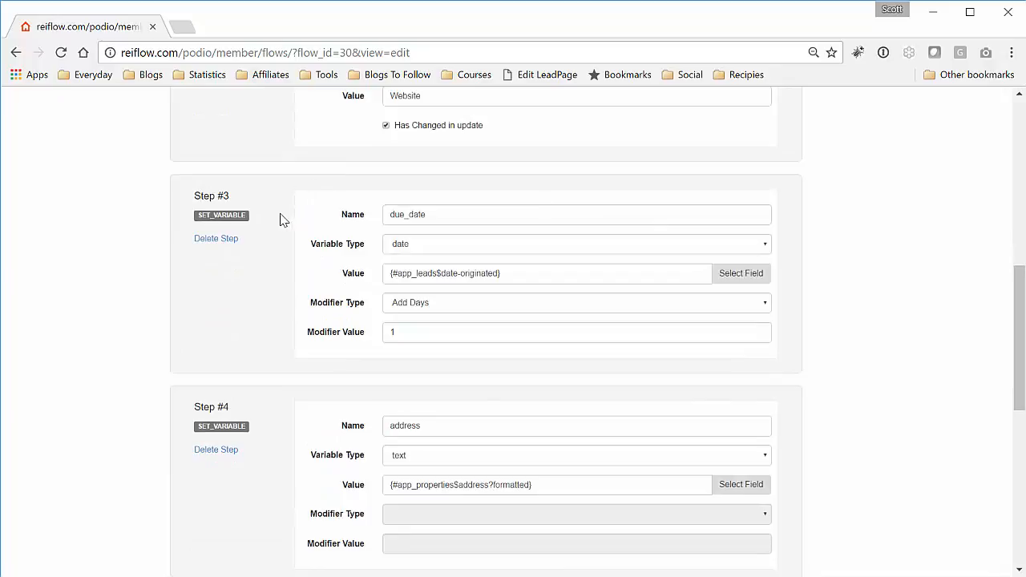
pyautogui.click(448, 213)
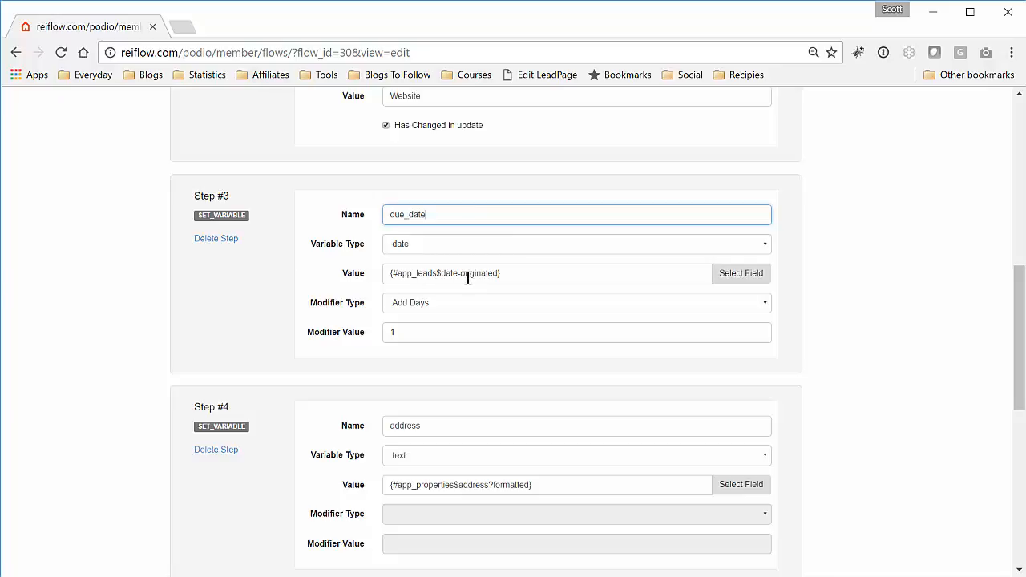
pyautogui.click(300, 280)
pyautogui.scroll(-1, 300, 280)
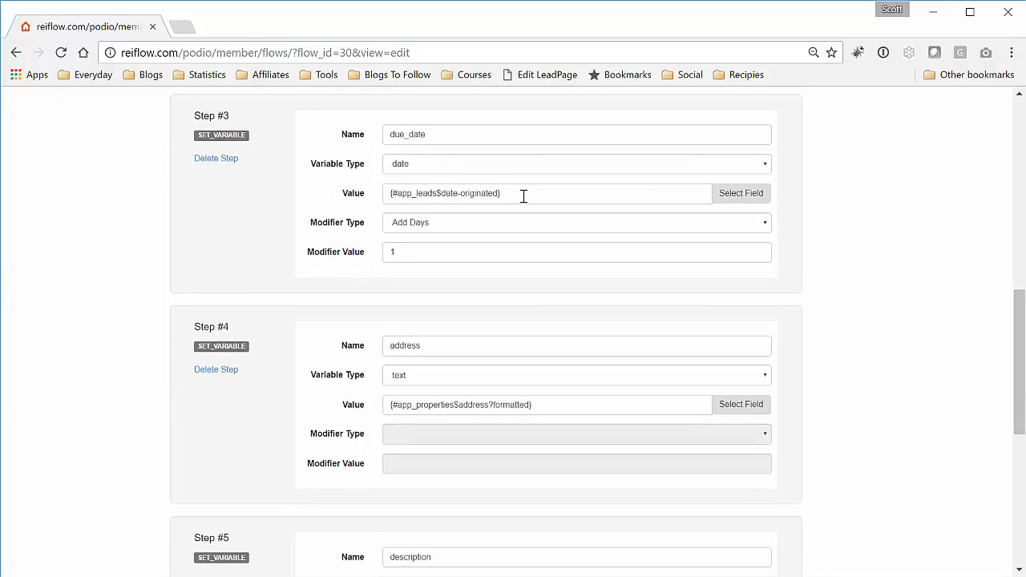
pyautogui.moveTo(523, 195); pyautogui.dragTo(389, 195)
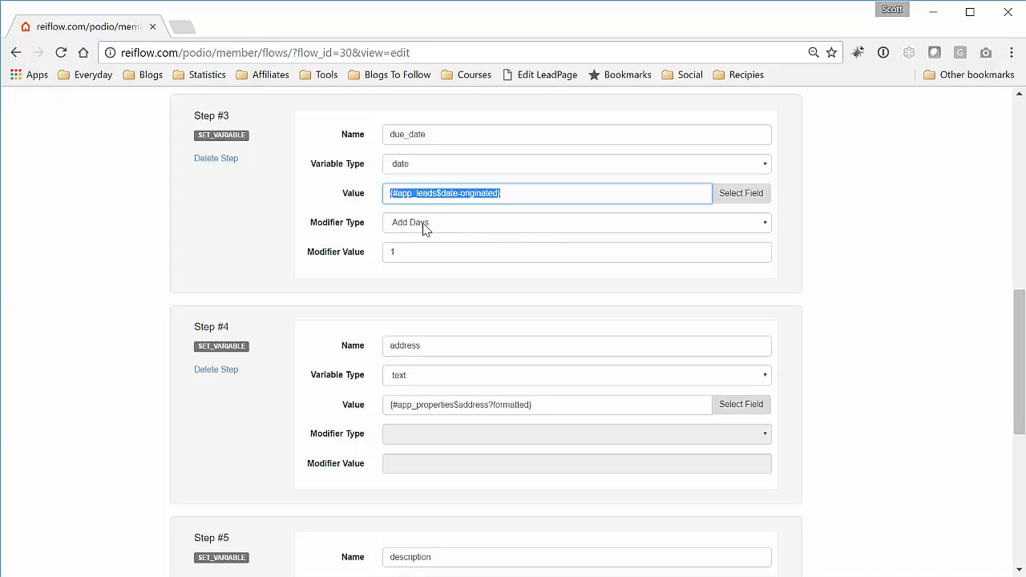
pyautogui.click(401, 248)
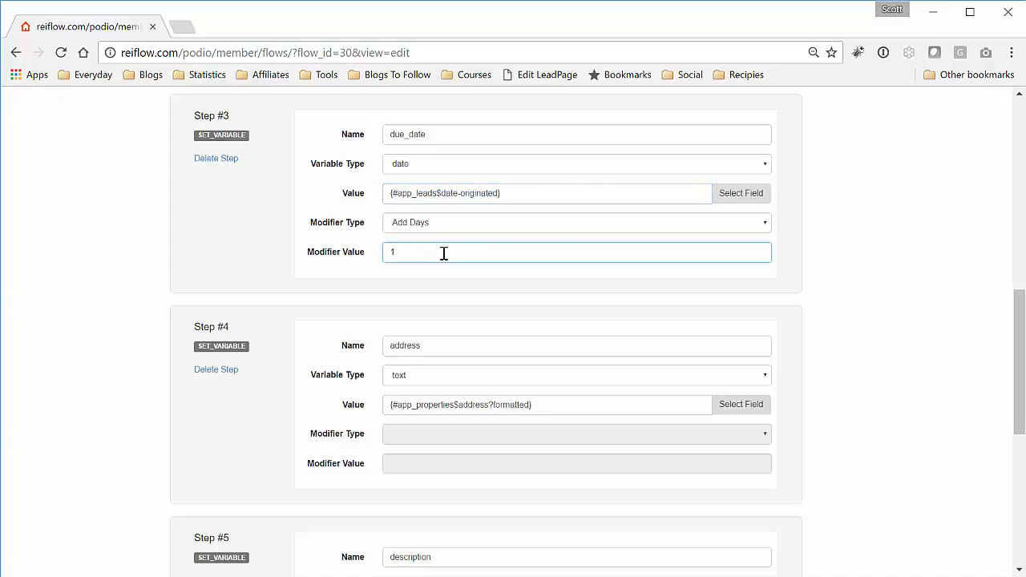
pyautogui.click(499, 225)
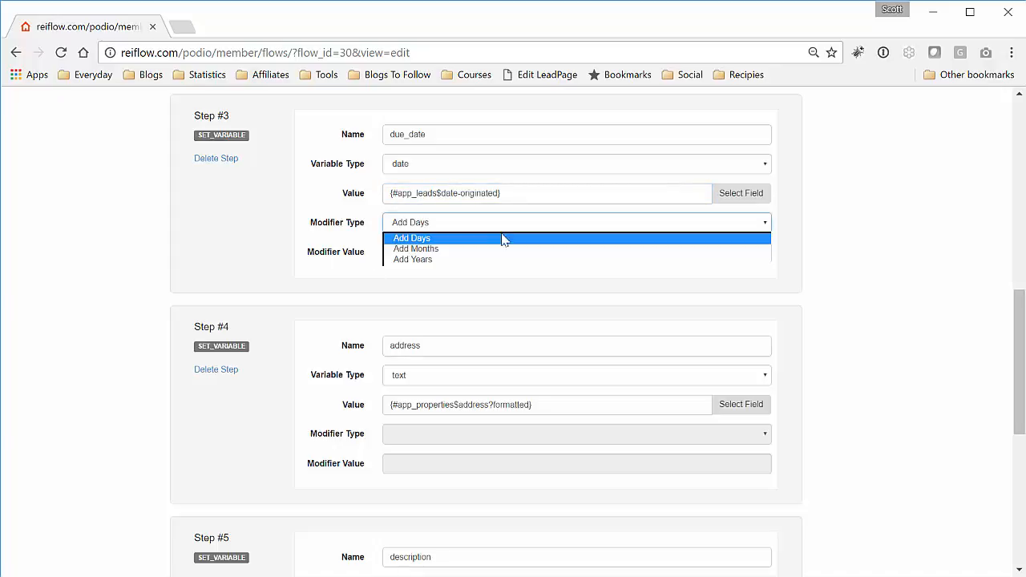
pyautogui.click(482, 240)
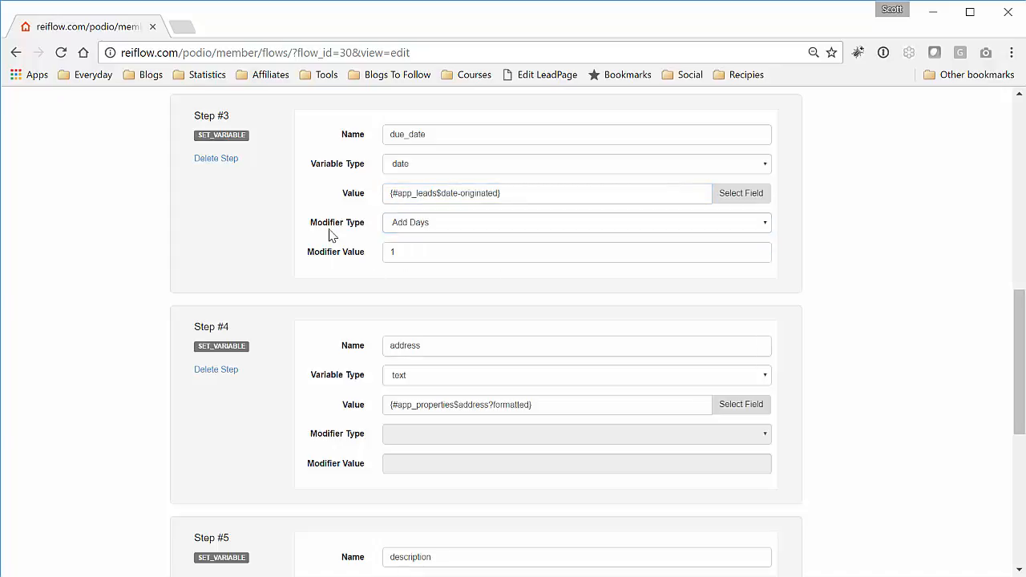
pyautogui.click(433, 253)
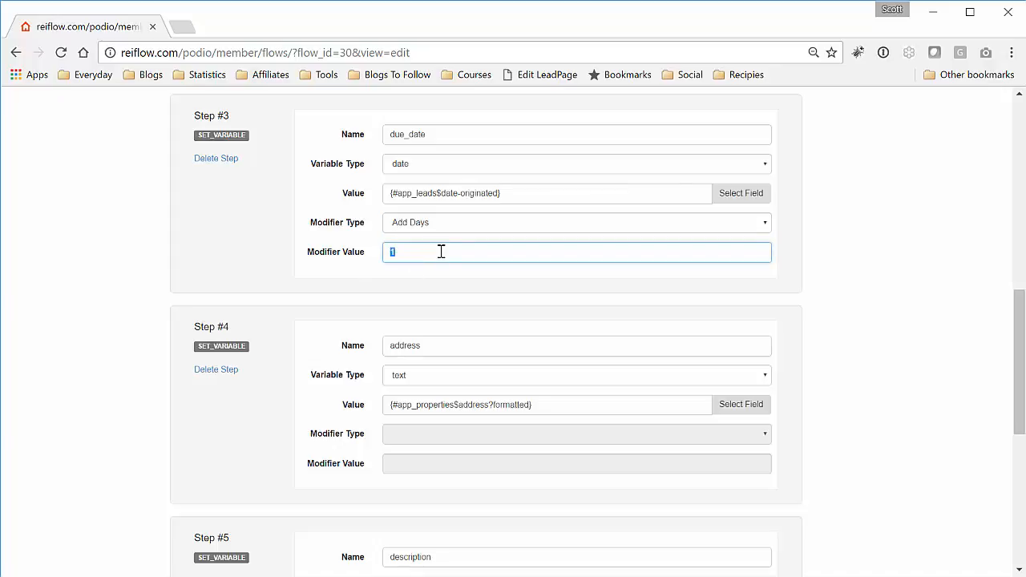
pyautogui.click(321, 255)
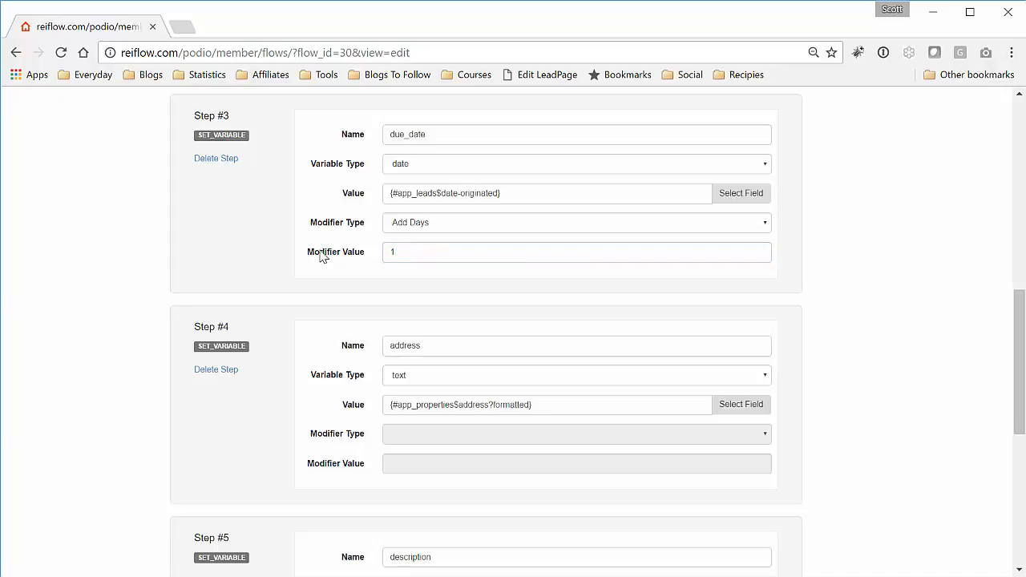
# Examine the address variable in Step #4, including its variable type options and the parts of its value expression.
pyautogui.scroll(-3, 321, 256)
pyautogui.scroll(1, 305, 224)
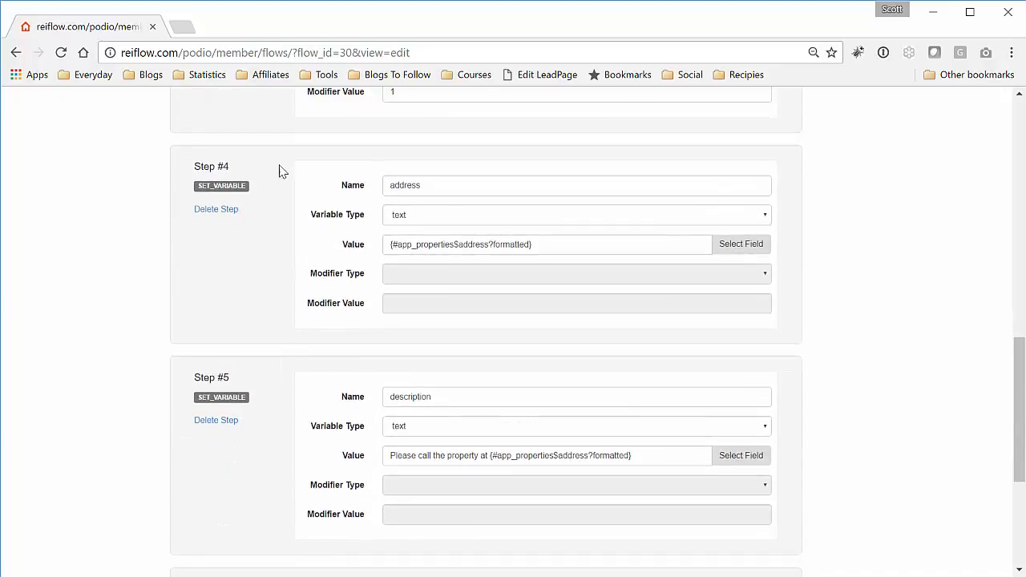
pyautogui.click(444, 191)
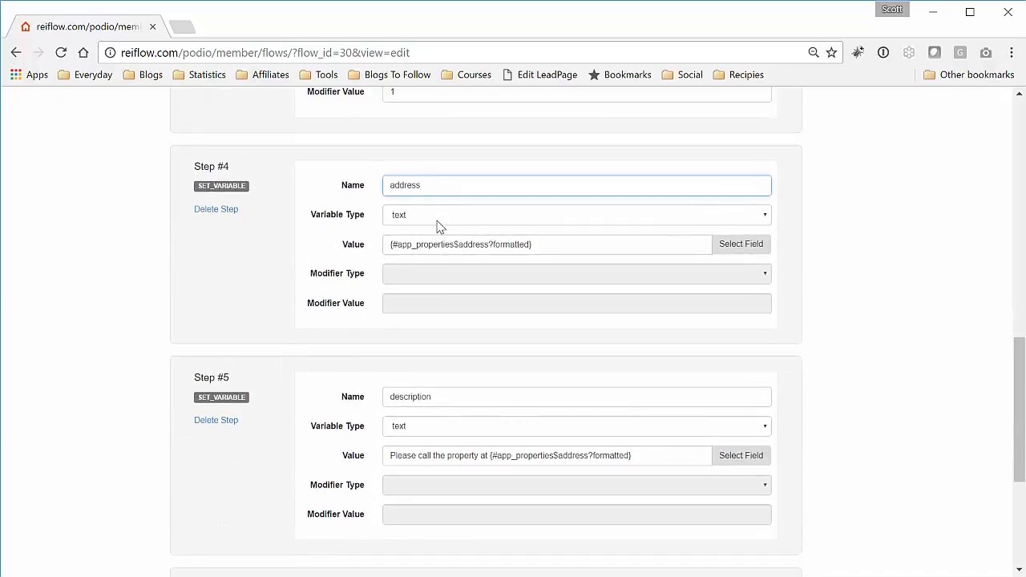
pyautogui.click(457, 222)
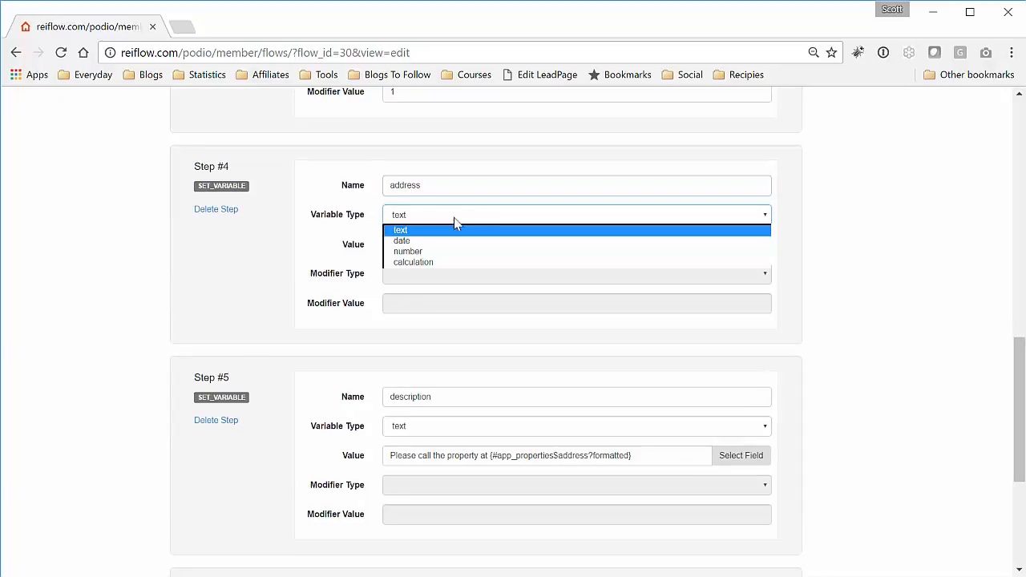
pyautogui.click(420, 221)
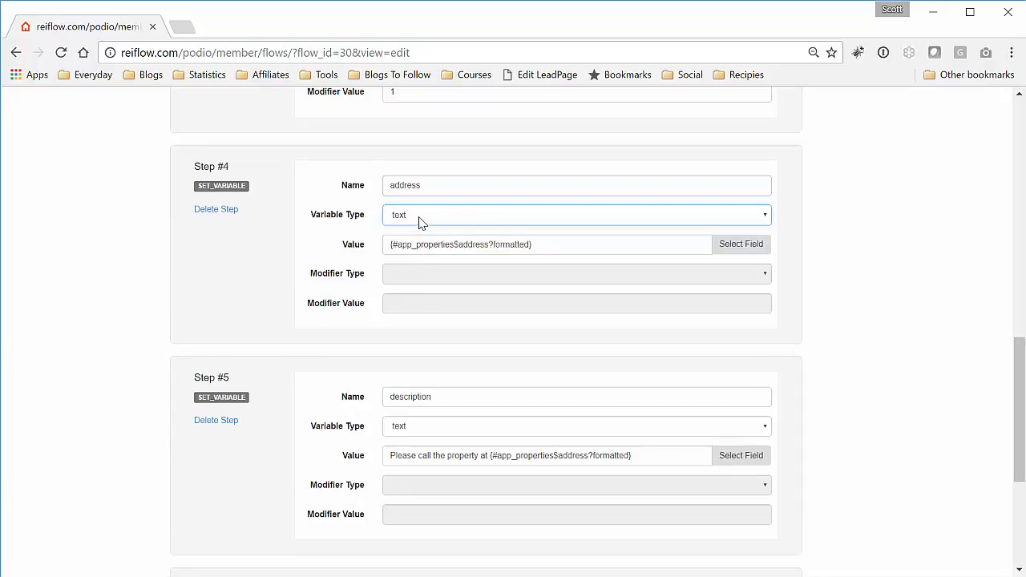
pyautogui.click(347, 254)
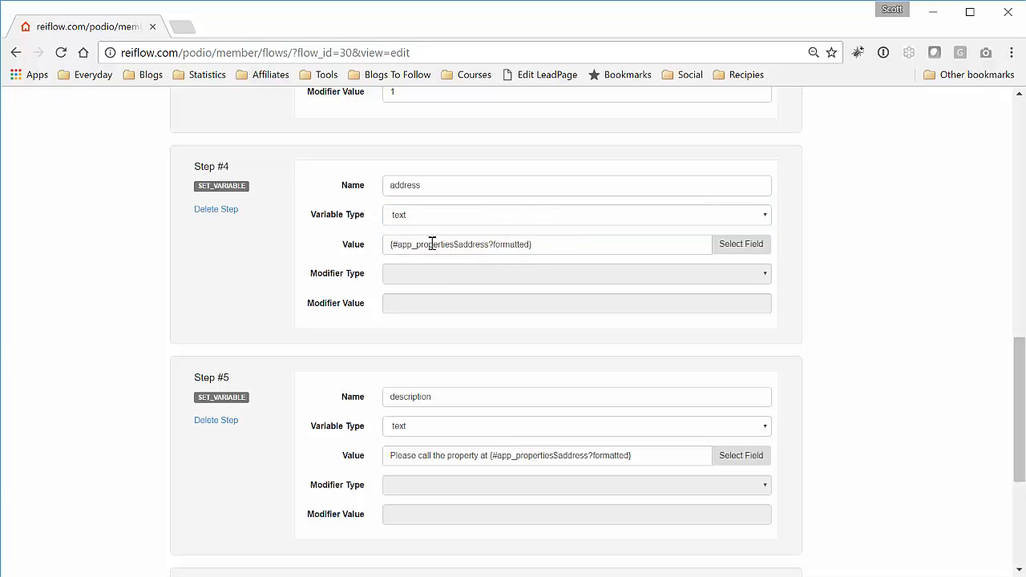
pyautogui.moveTo(391, 243); pyautogui.dragTo(543, 246)
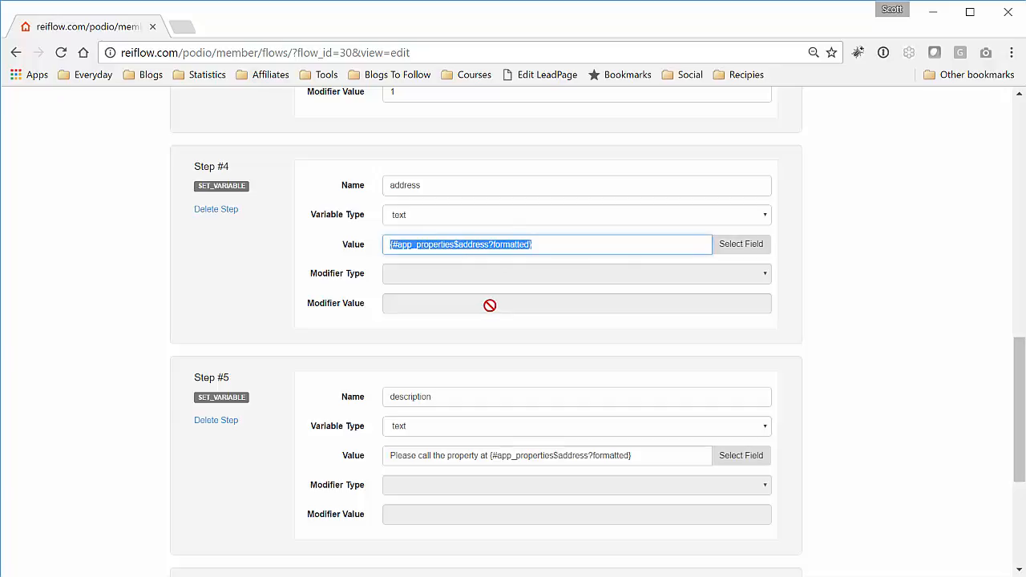
pyautogui.click(357, 256)
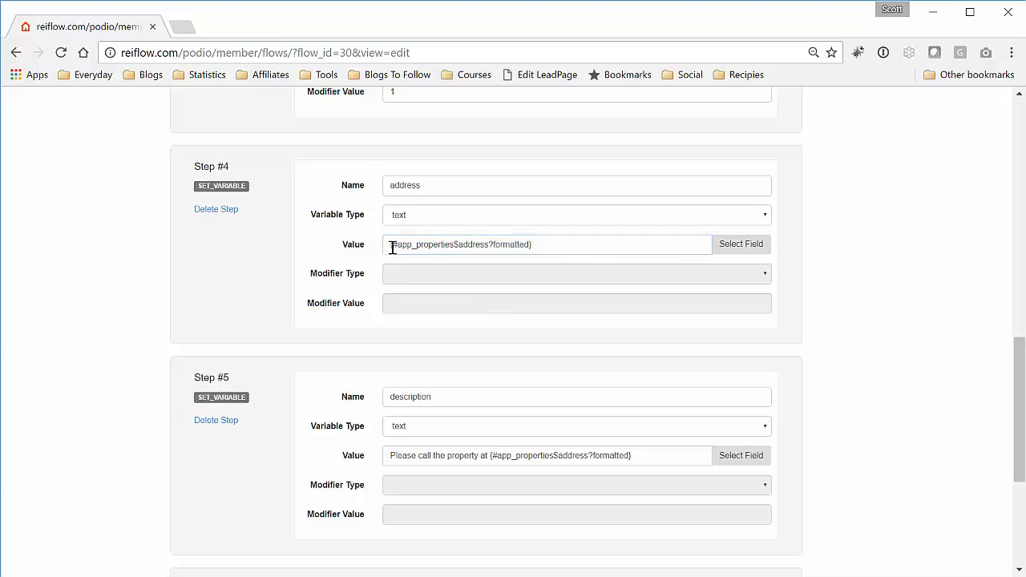
pyautogui.moveTo(393, 248); pyautogui.dragTo(453, 245)
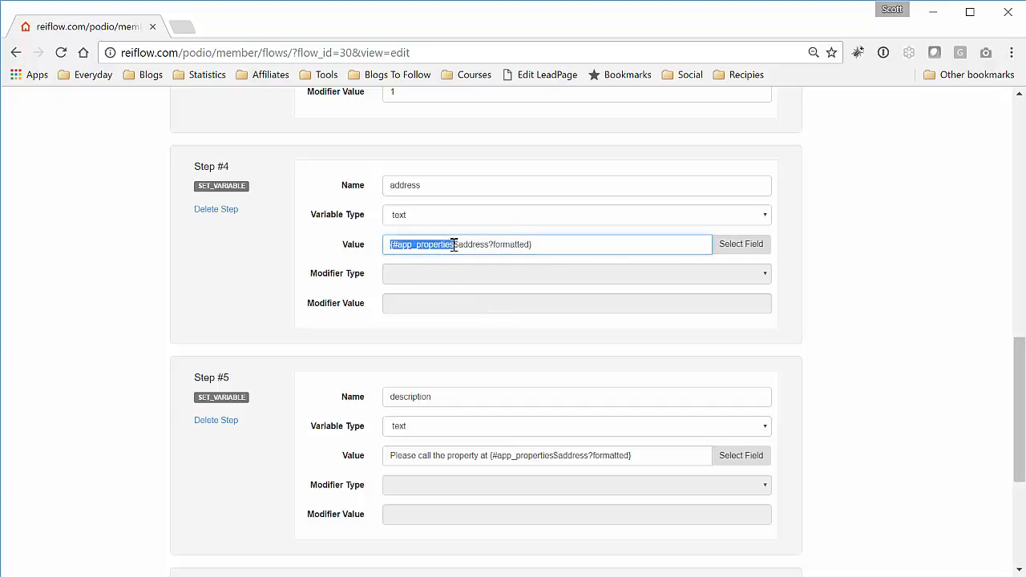
pyautogui.doubleClick(469, 245)
pyautogui.doubleClick(509, 245)
pyautogui.moveTo(508, 244); pyautogui.dragTo(804, 268)
pyautogui.click(805, 269)
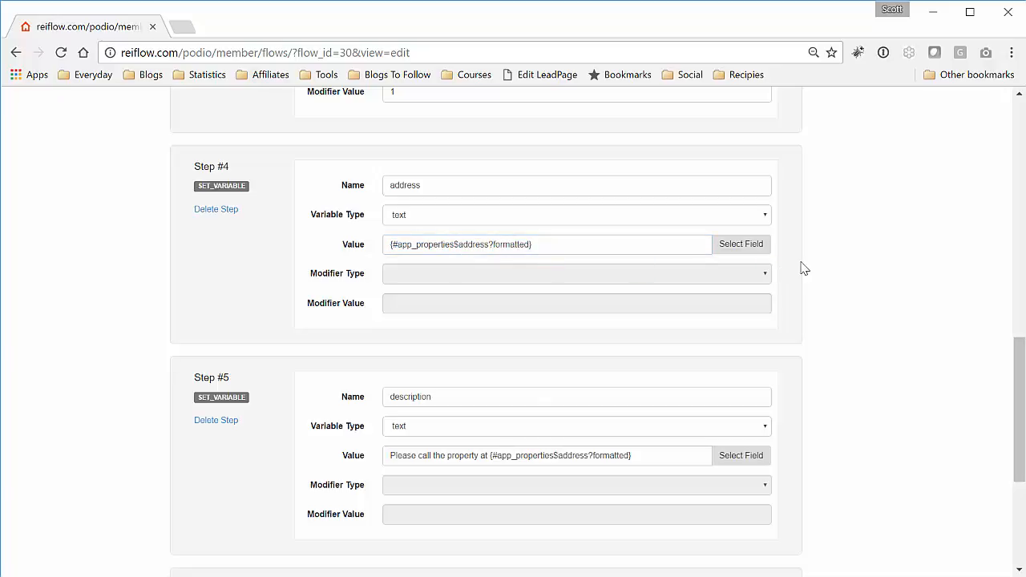
# Look through the Podio fields of app_properties available for the address variable's value in Step #4, without applying one.
pyautogui.click(737, 246)
pyautogui.click(669, 329)
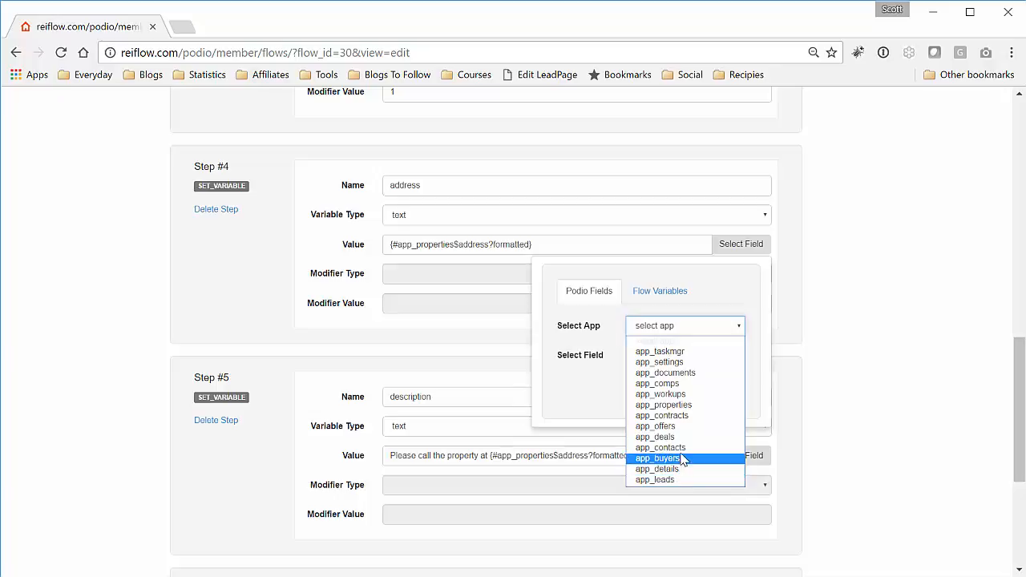
pyautogui.click(695, 405)
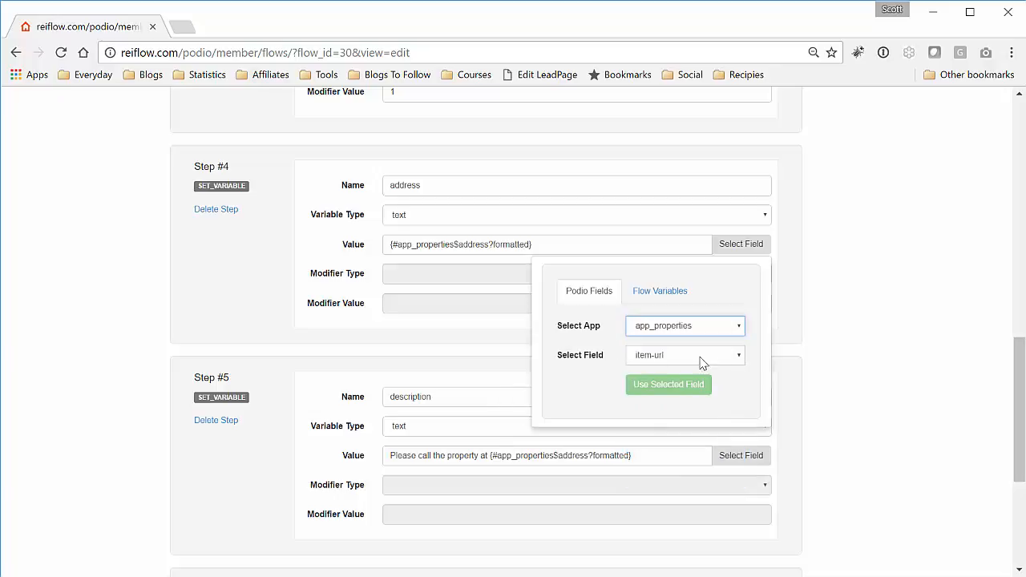
pyautogui.click(702, 358)
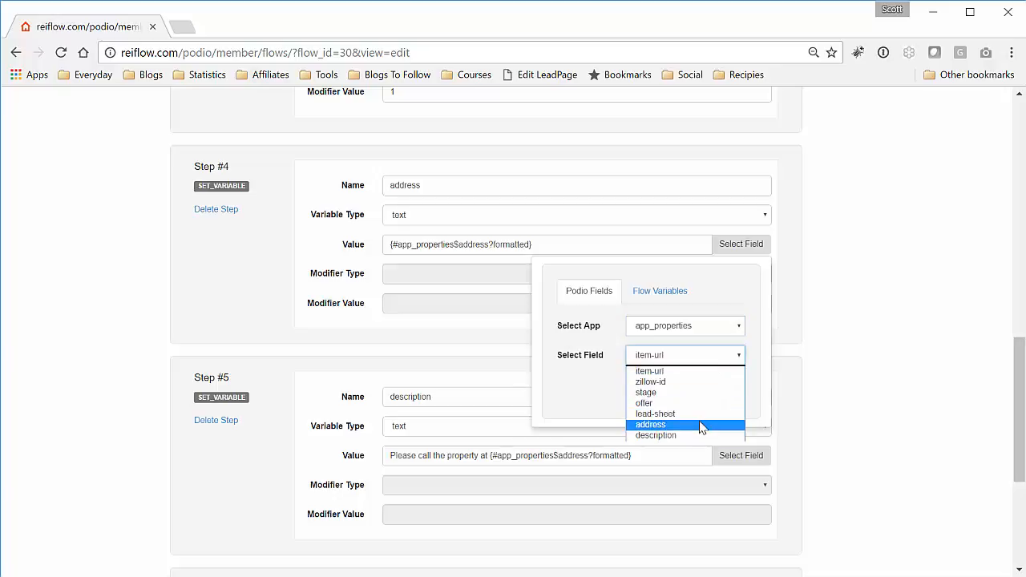
pyautogui.click(810, 343)
# Examine the description variable in Step #5, including how its value combines plain text with the property address field.
pyautogui.scroll(-1, 830, 325)
pyautogui.scroll(-1, 831, 325)
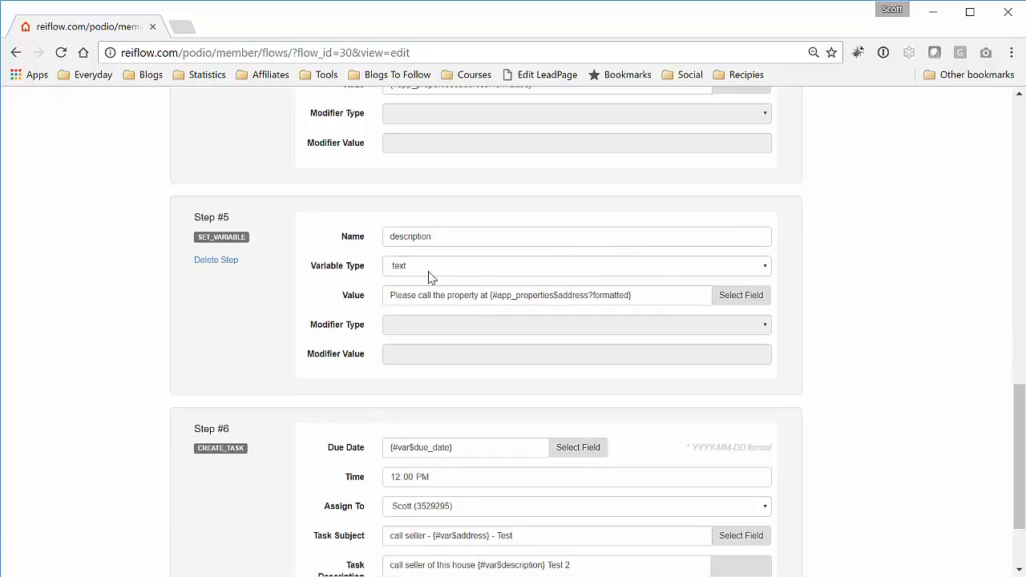
pyautogui.scroll(-1, 358, 281)
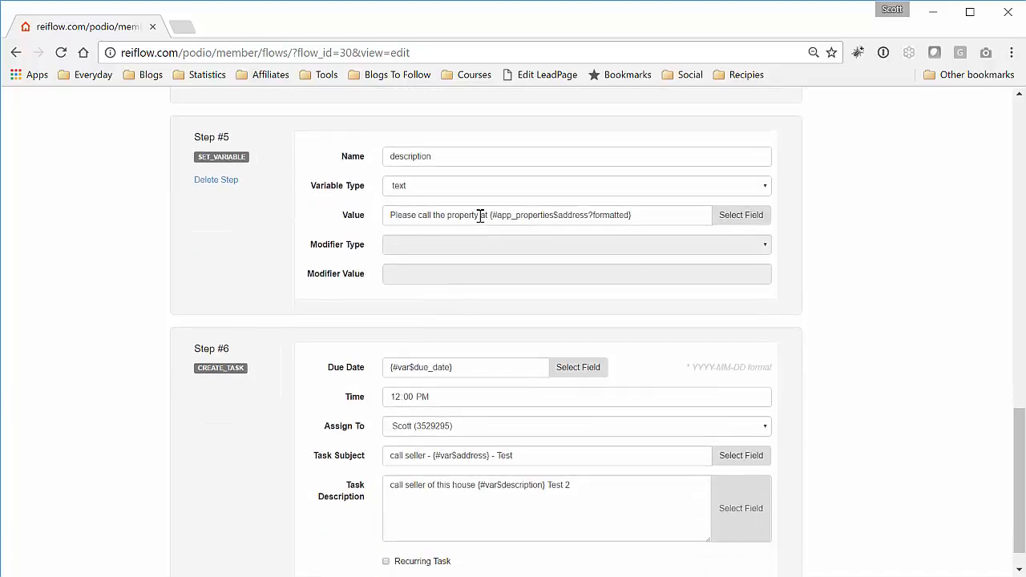
pyautogui.moveTo(490, 215); pyautogui.dragTo(643, 215)
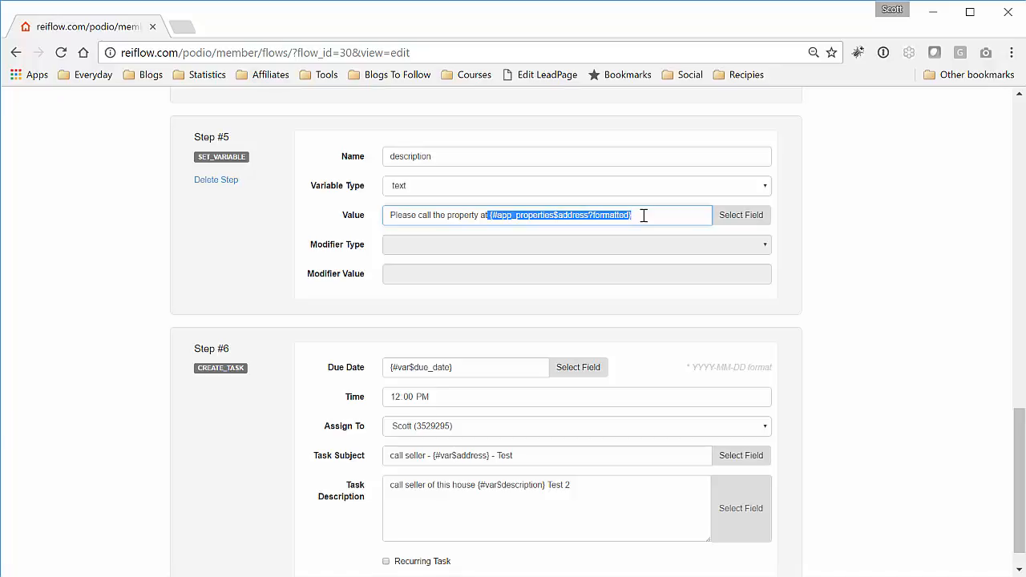
pyautogui.click(643, 215)
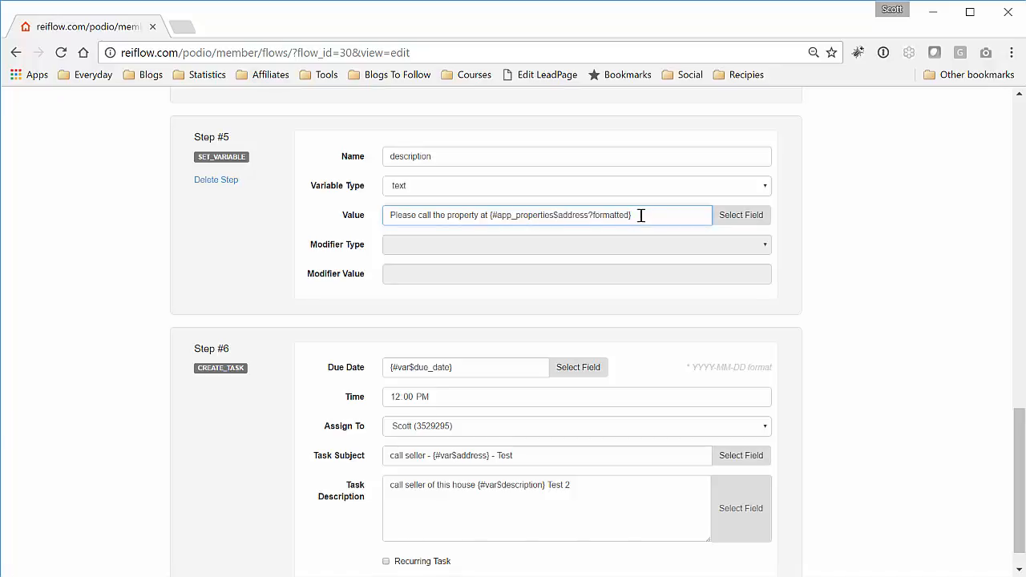
pyautogui.moveTo(388, 215); pyautogui.dragTo(633, 215)
pyautogui.click(927, 226)
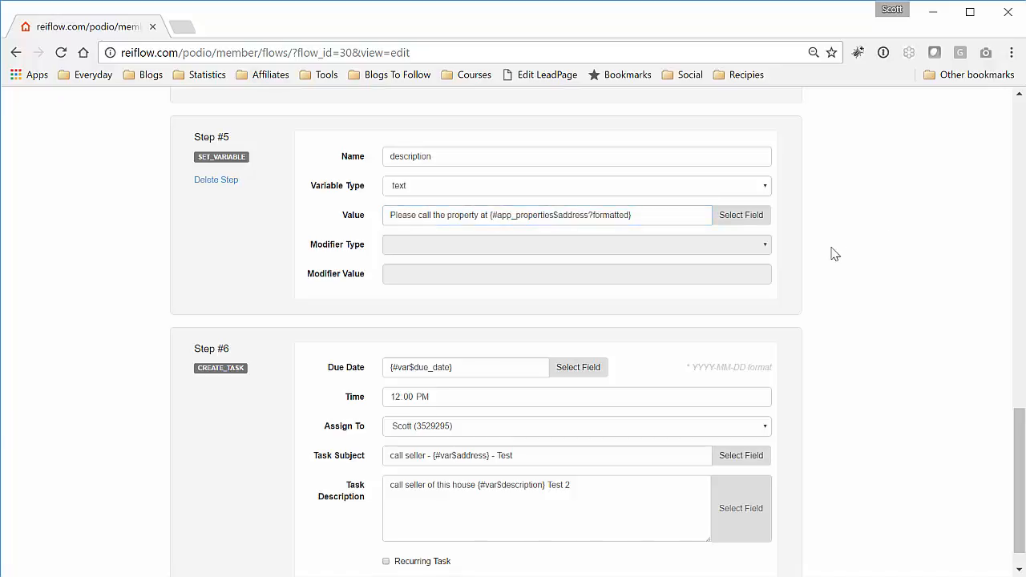
# Examine the Due Date of the CREATE_TASK action in Step #6 and choose due_date from the available flow variables.
pyautogui.scroll(-1, 834, 252)
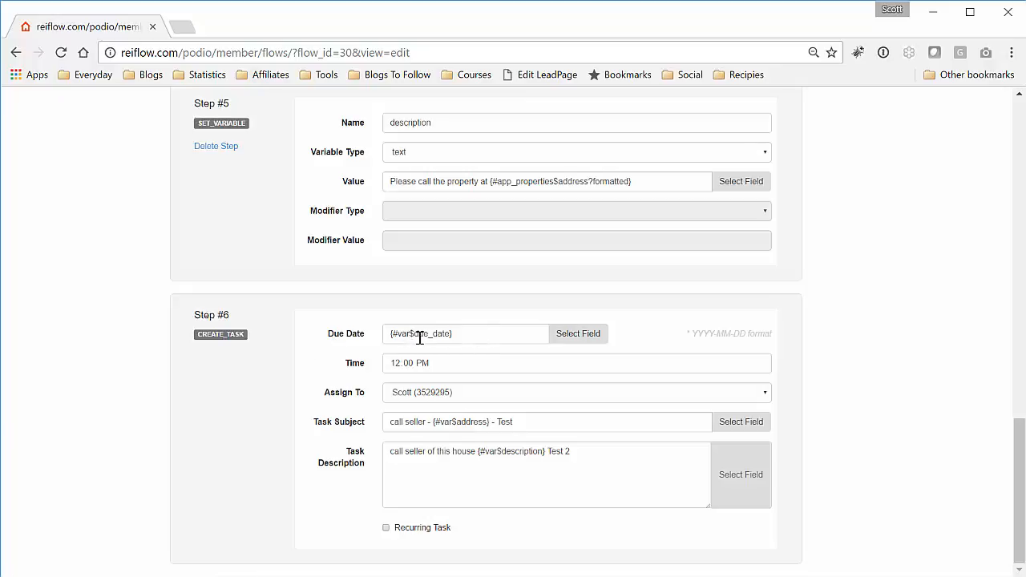
pyautogui.moveTo(456, 334); pyautogui.dragTo(385, 333)
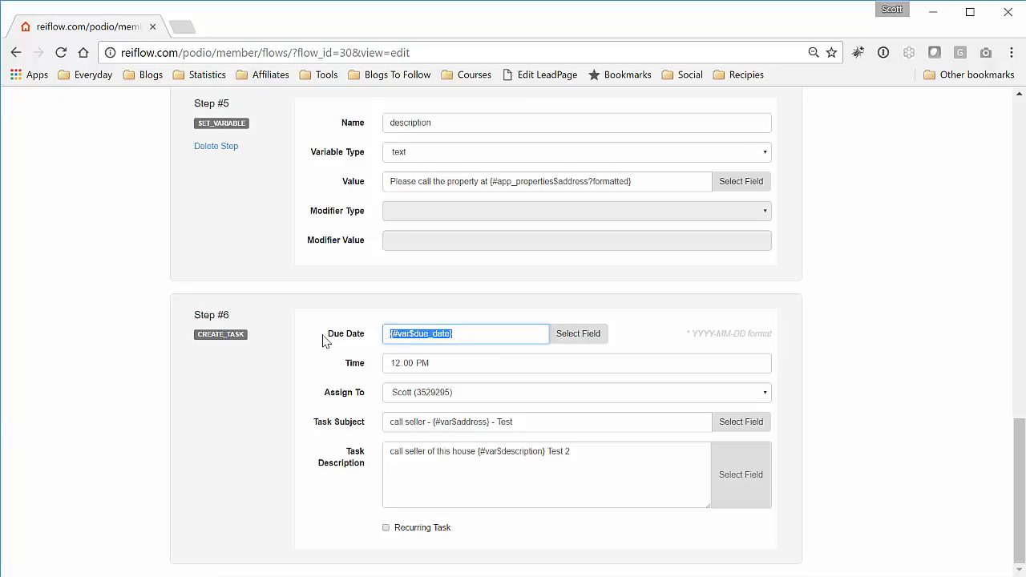
pyautogui.click(351, 335)
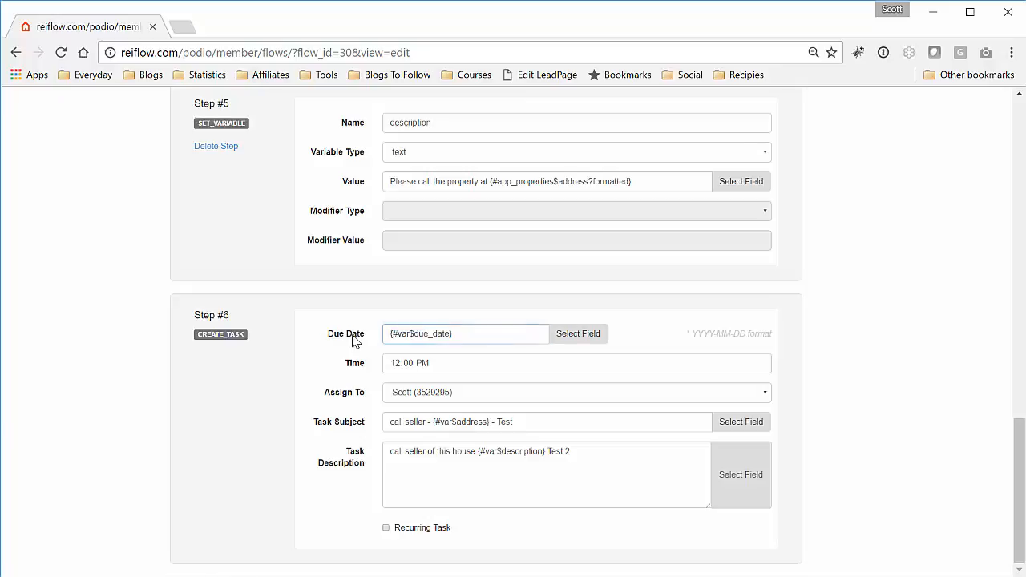
pyautogui.click(586, 337)
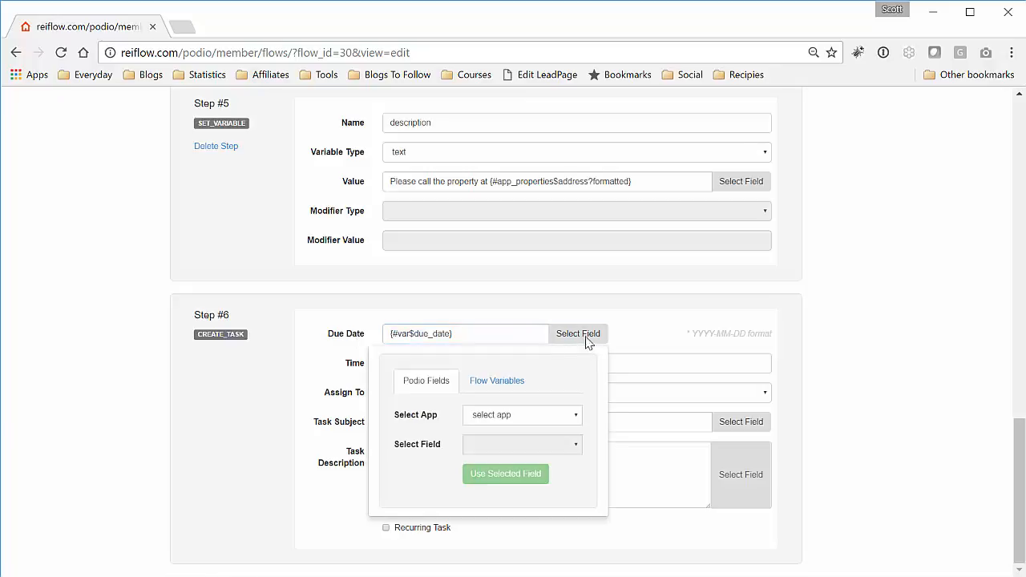
pyautogui.click(495, 383)
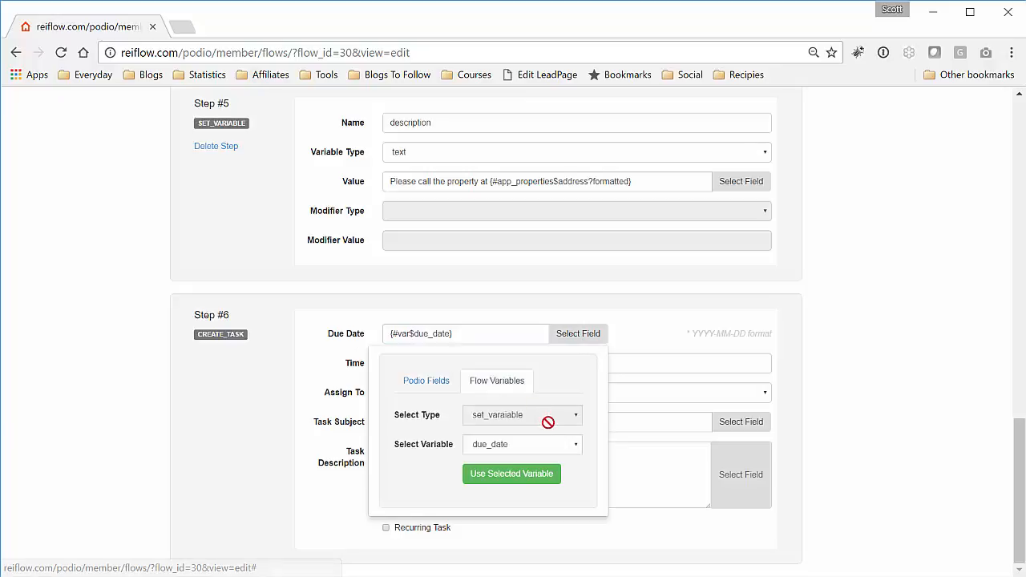
pyautogui.click(523, 446)
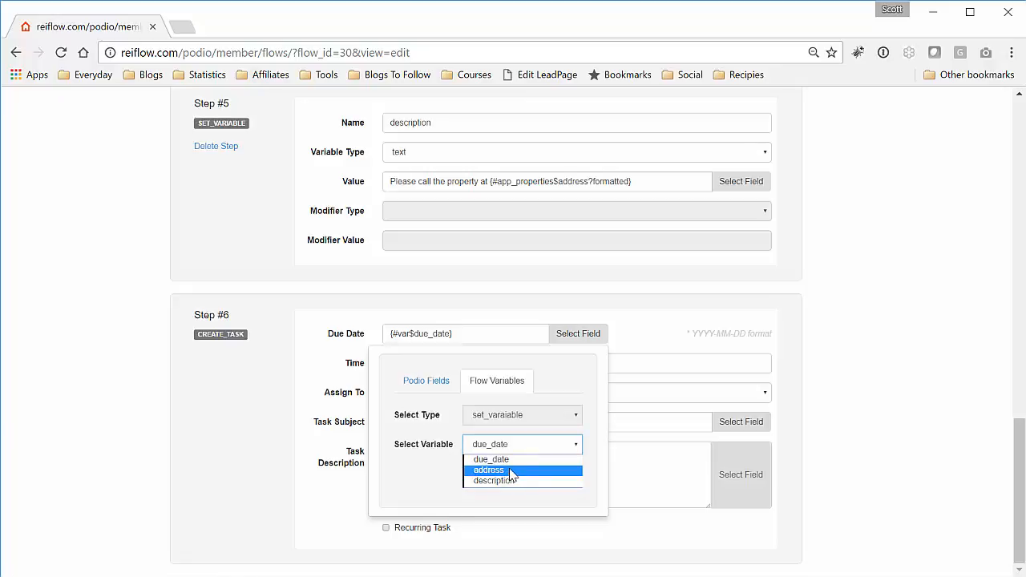
pyautogui.click(510, 461)
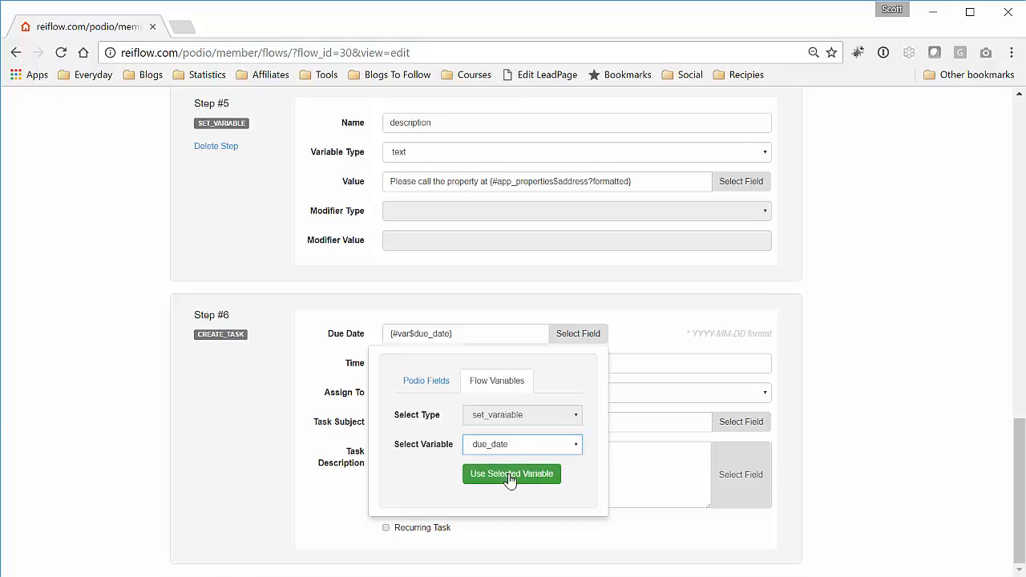
pyautogui.click(511, 477)
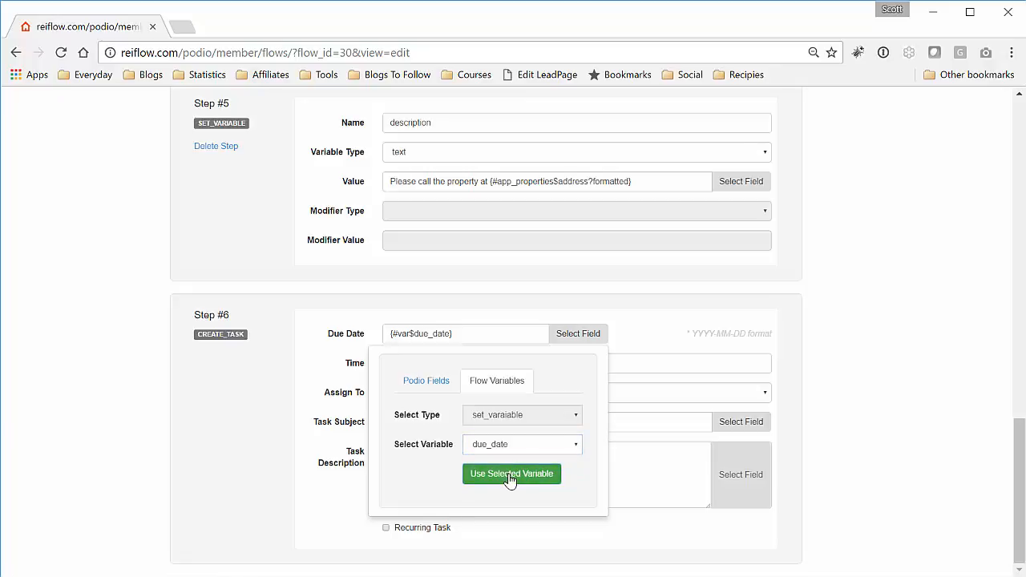
pyautogui.click(784, 367)
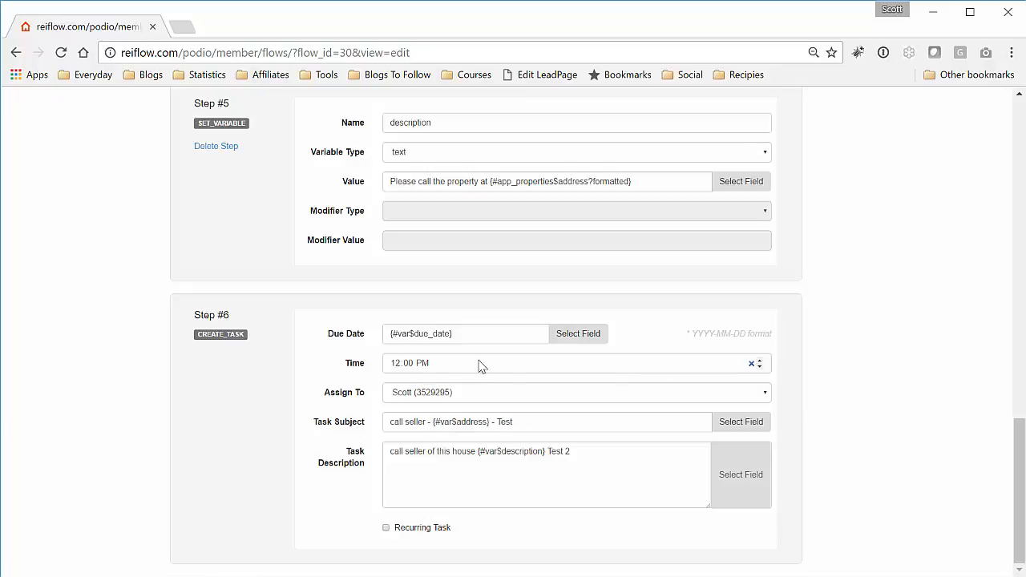
# Set the task time in Step #6 to 01:00 PM and check the available assignees, keeping the current one.
pyautogui.click(394, 365)
pyautogui.click(340, 363)
pyautogui.click(650, 400)
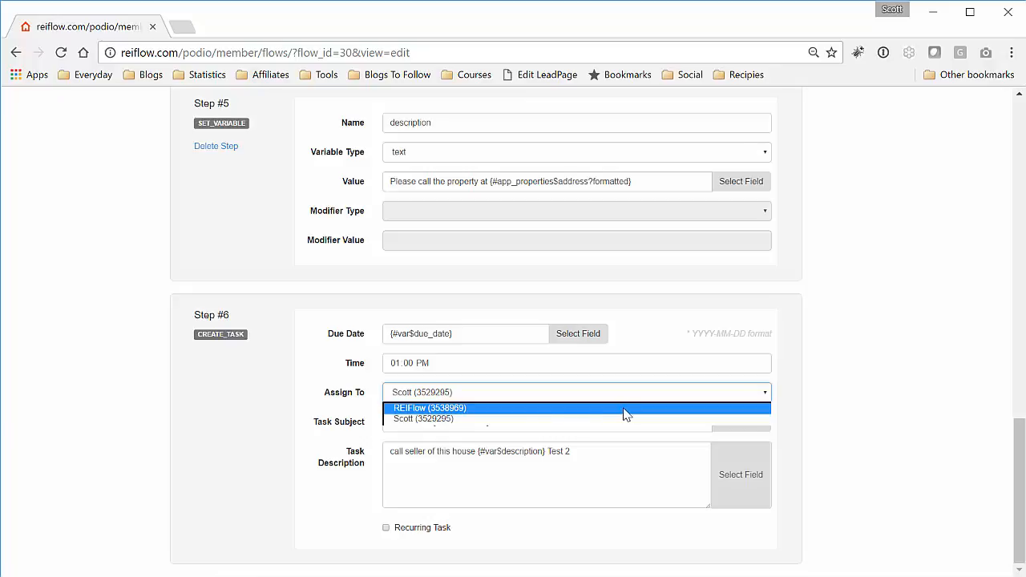
pyautogui.click(492, 418)
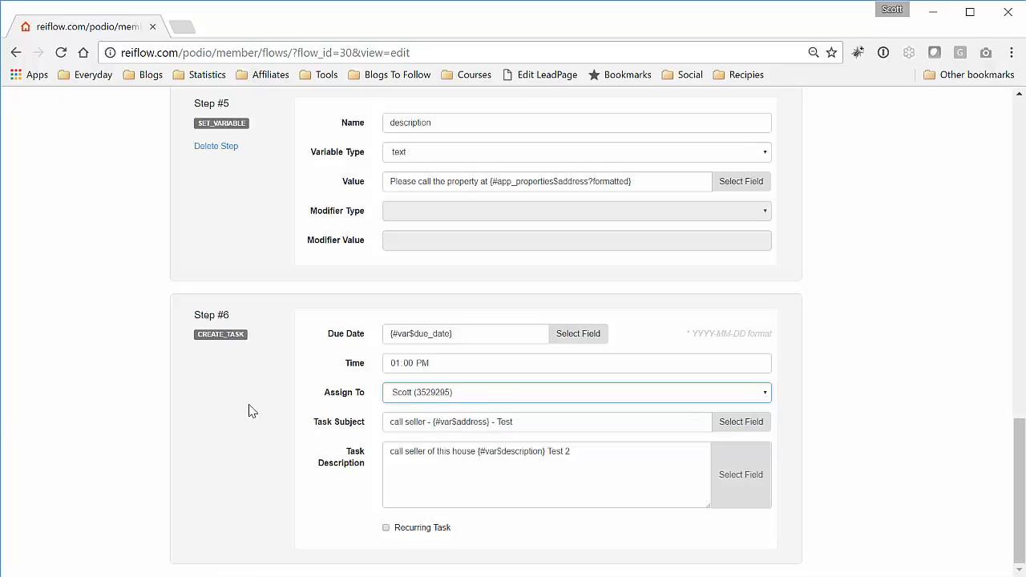
pyautogui.click(265, 416)
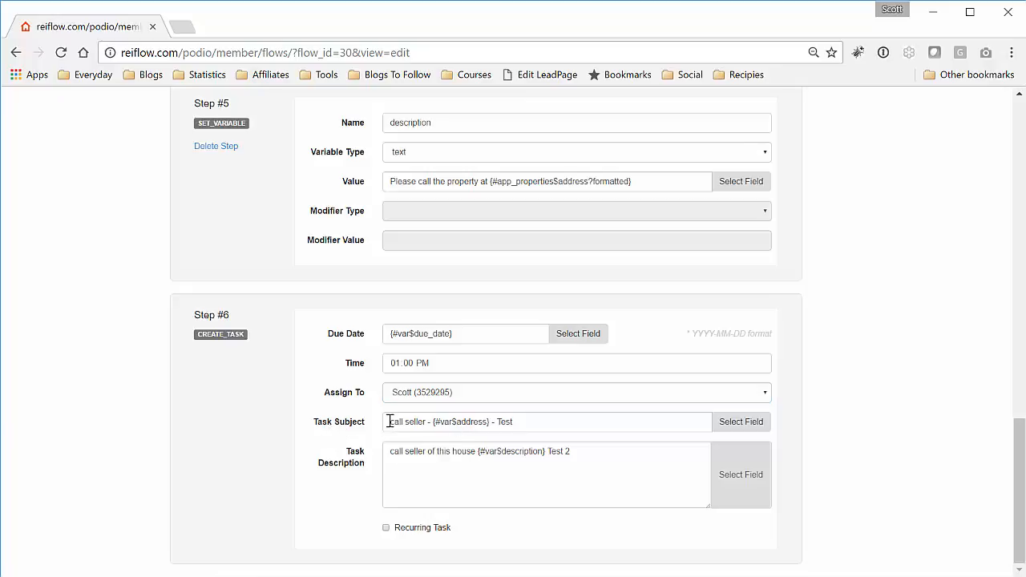
# Examine the Task Subject in Step #6, including its address variable and the plain text around it.
pyautogui.moveTo(390, 422); pyautogui.dragTo(518, 422)
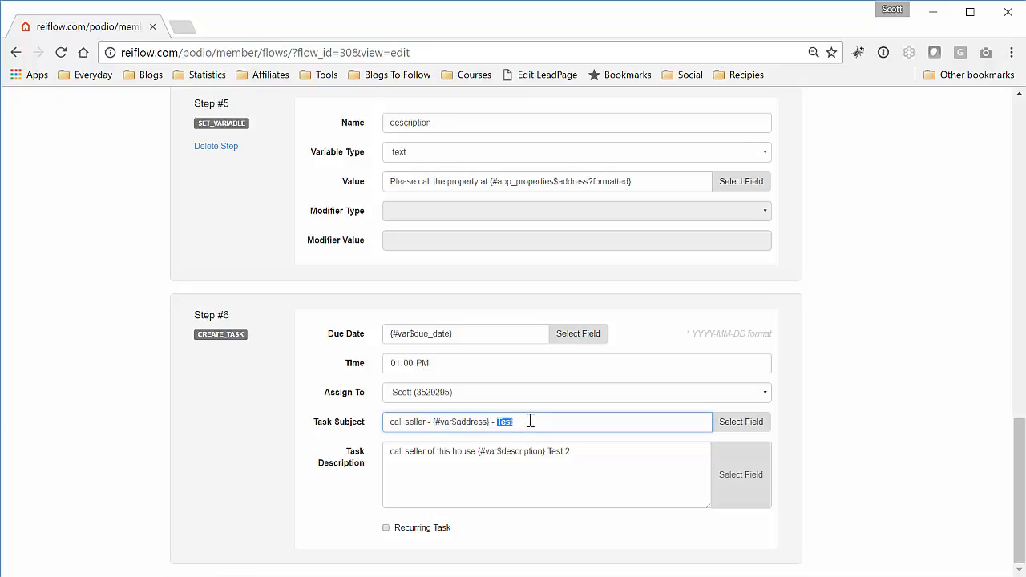
pyautogui.click(508, 455)
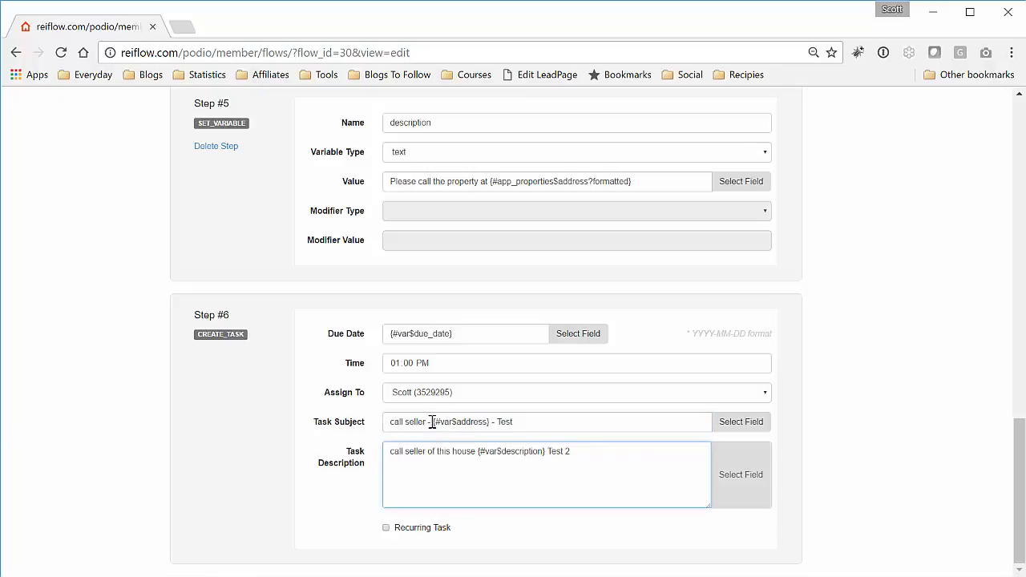
pyautogui.moveTo(447, 421); pyautogui.dragTo(530, 422)
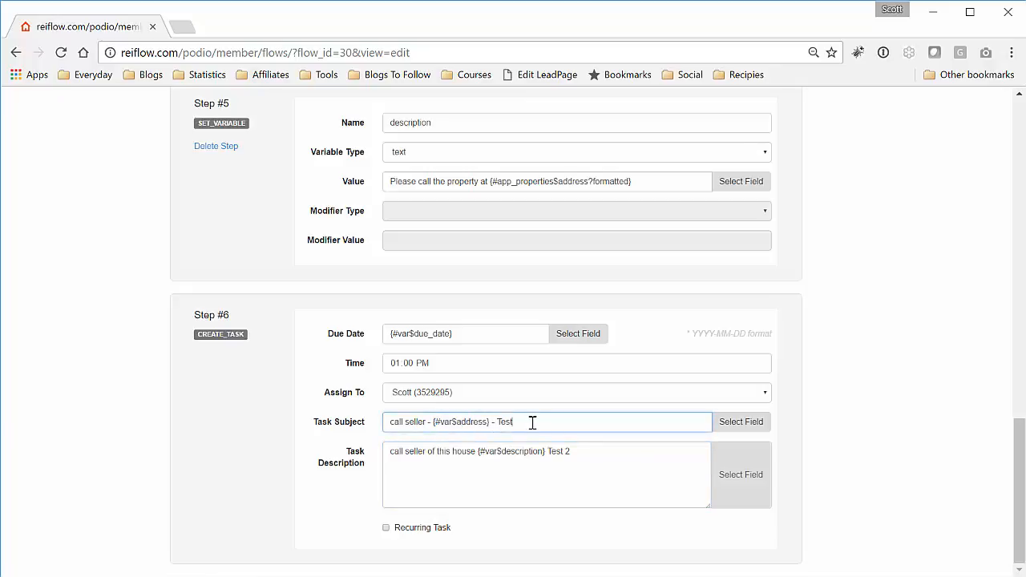
# Insert the due_date flow variable at the end of the Task Subject in Step #6.
pyautogui.click(754, 426)
pyautogui.click(679, 503)
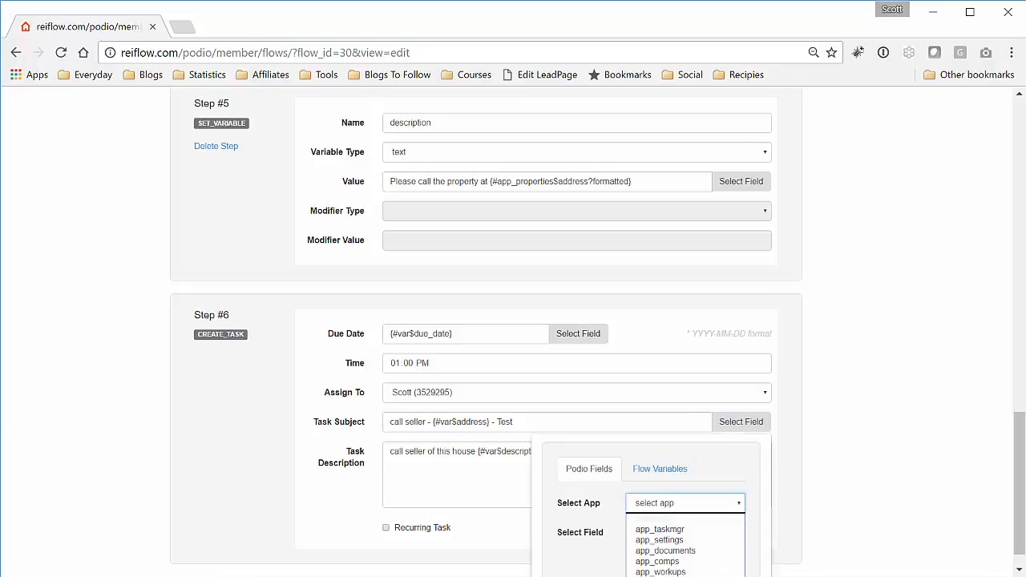
pyautogui.click(660, 469)
pyautogui.click(667, 531)
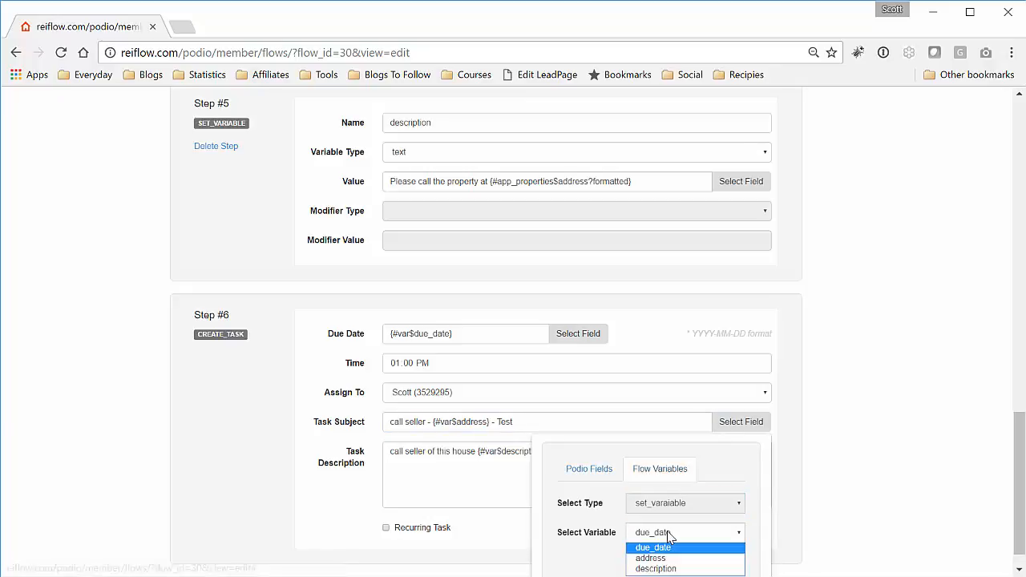
pyautogui.click(667, 547)
pyautogui.click(666, 560)
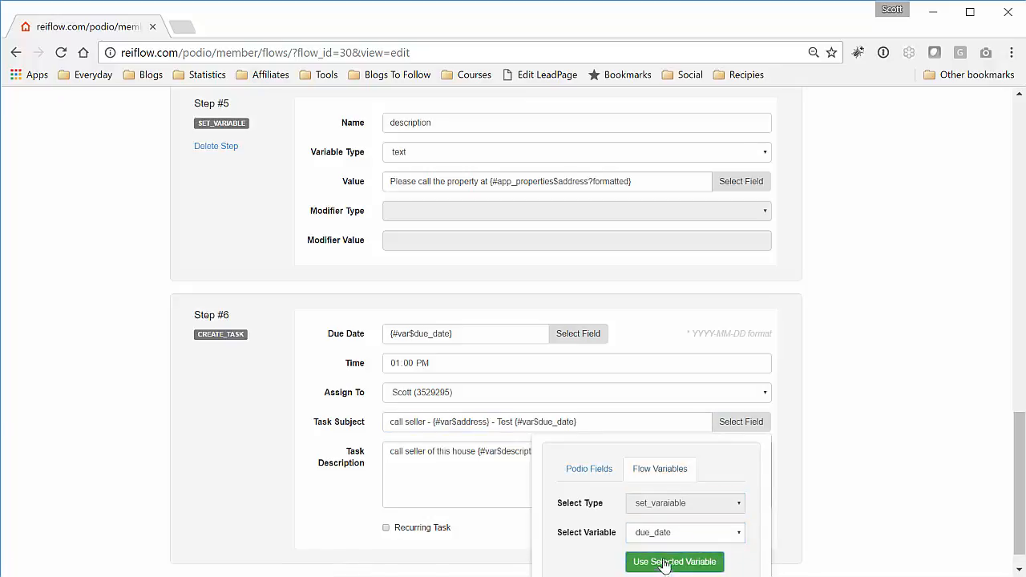
pyautogui.click(804, 440)
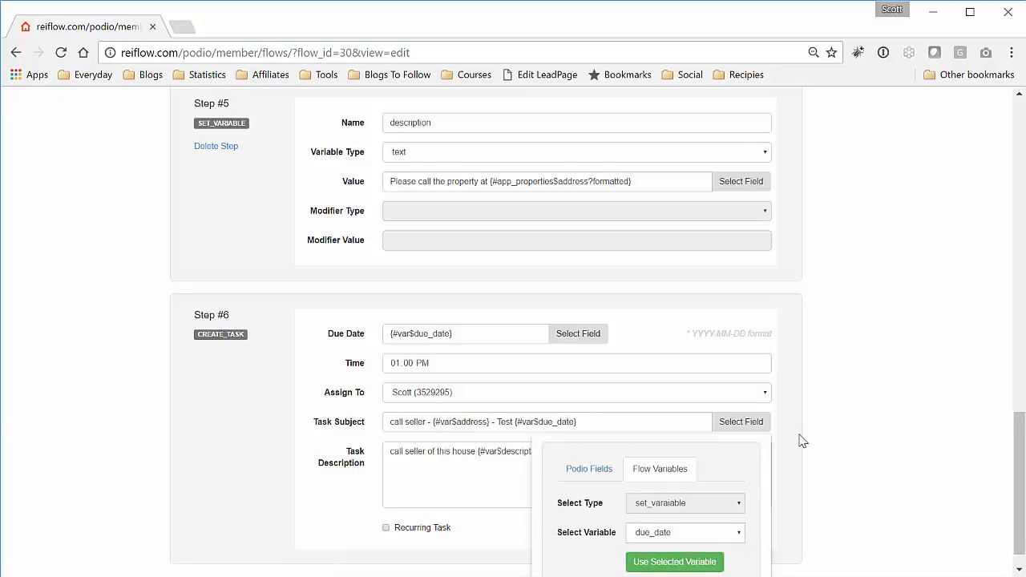
# Delete the {#var$due_date} variable from the end of the Task Subject.
pyautogui.click(634, 423)
pyautogui.press('BackSpace')
pyautogui.press('BackSpace')
pyautogui.press('BackSpace')
pyautogui.press('BackSpace')
pyautogui.press('BackSpace')
pyautogui.press('BackSpace')
pyautogui.press('BackSpace')
pyautogui.press('BackSpace')
pyautogui.press('BackSpace')
pyautogui.press('BackSpace')
pyautogui.press('BackSpace')
pyautogui.press('BackSpace')
pyautogui.press('BackSpace')
pyautogui.press('BackSpace')
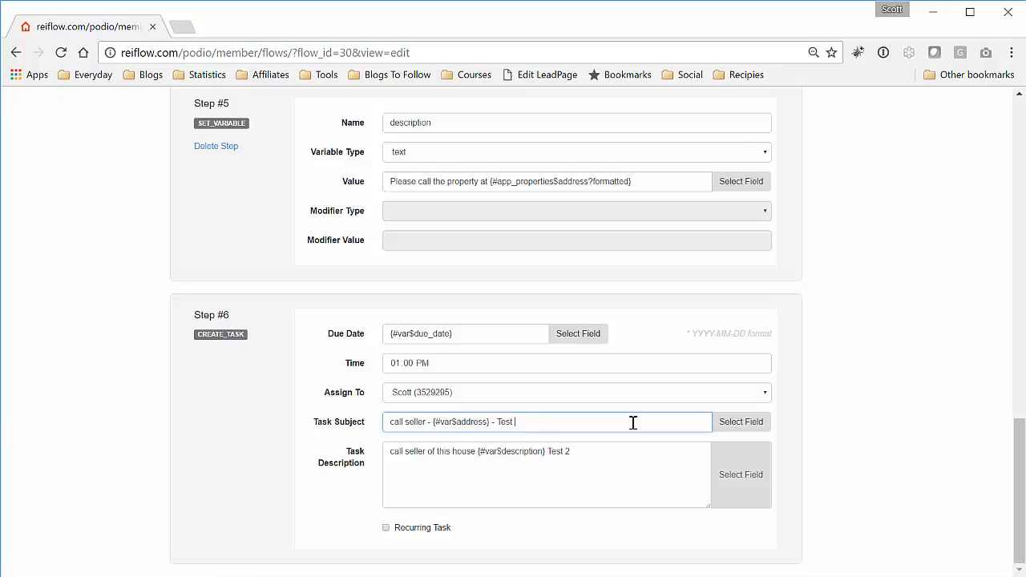
pyautogui.click(914, 409)
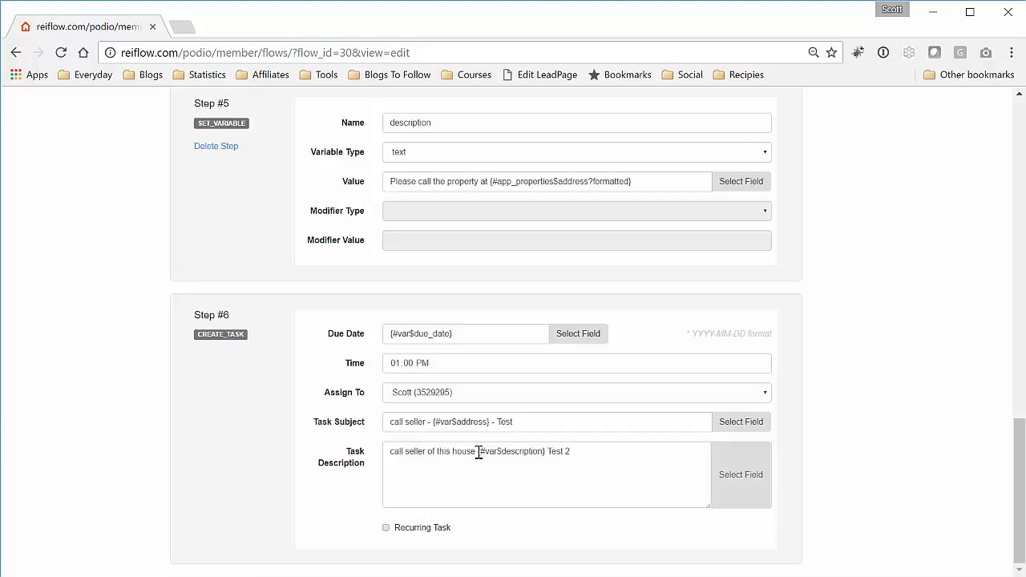
# Examine the Task Description in Step #6, including its description variable and the text that follows it.
pyautogui.moveTo(478, 453); pyautogui.dragTo(556, 455)
pyautogui.doubleClick(557, 452)
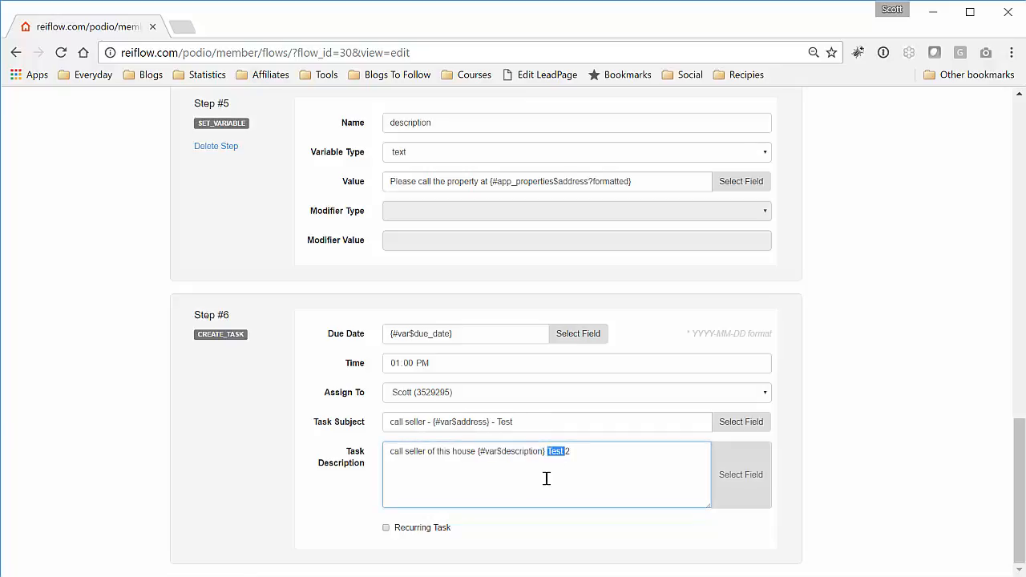
pyautogui.click(841, 444)
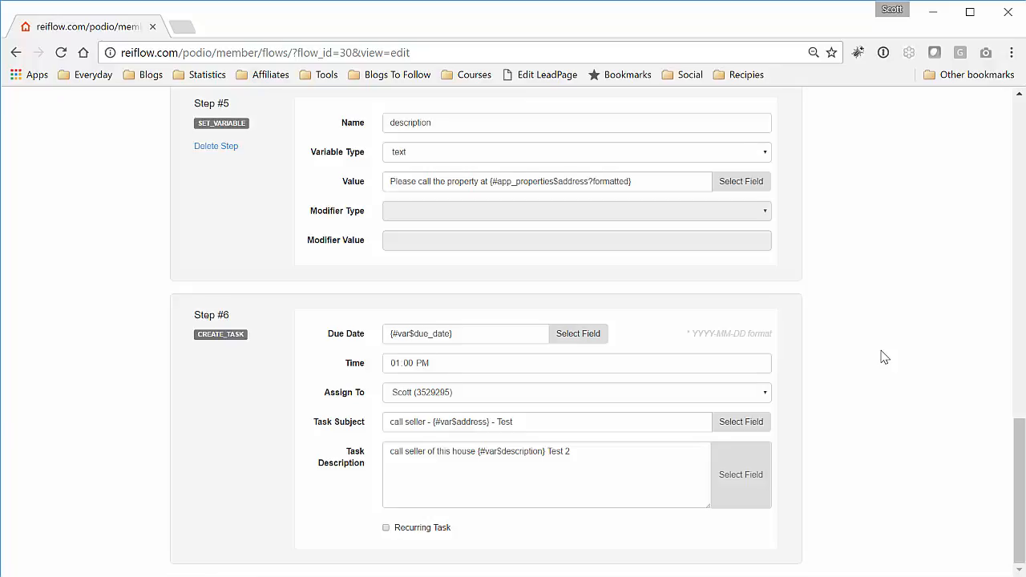
# Return to the flows list without saving the Call New Lead flow and start a new flow.
pyautogui.scroll(6, 882, 357)
pyautogui.scroll(10, 882, 357)
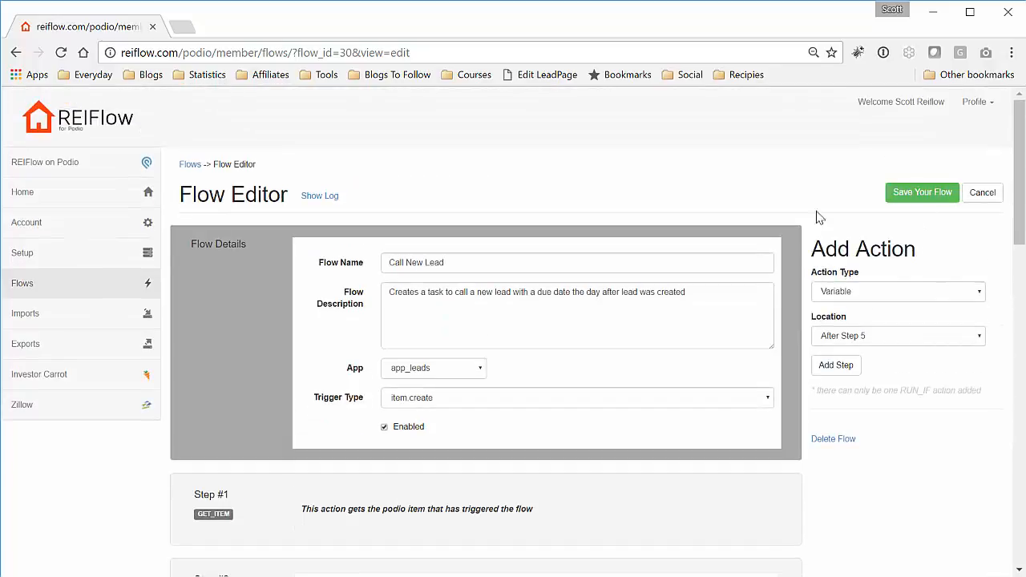
pyautogui.click(190, 165)
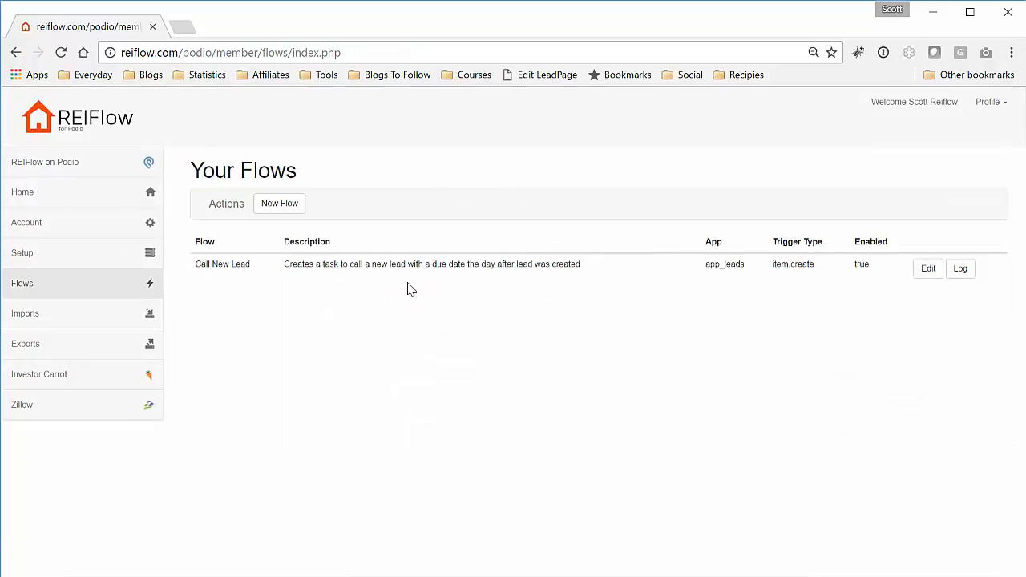
pyautogui.click(279, 207)
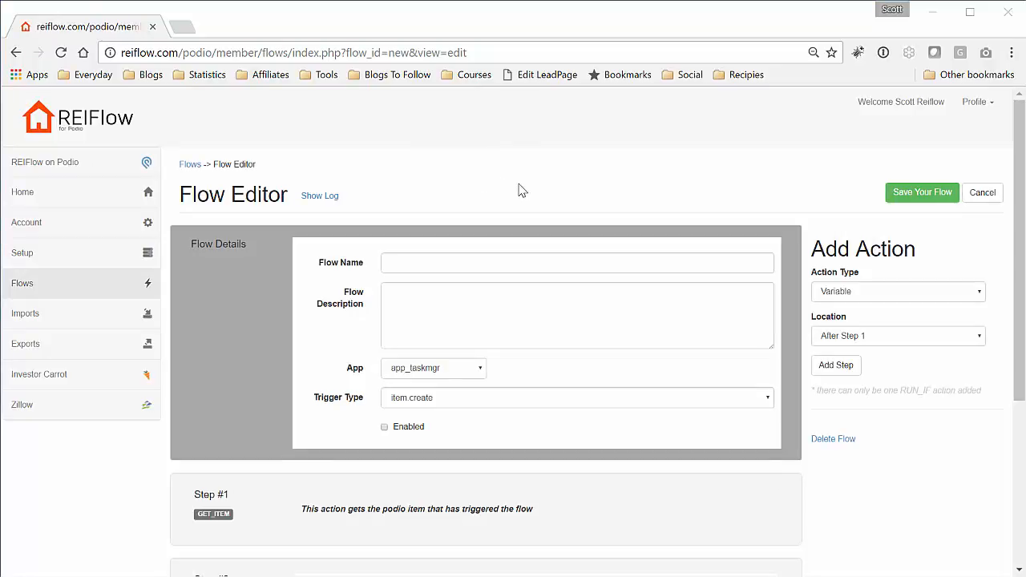
pyautogui.scroll(-2, 523, 189)
pyautogui.scroll(2, 530, 188)
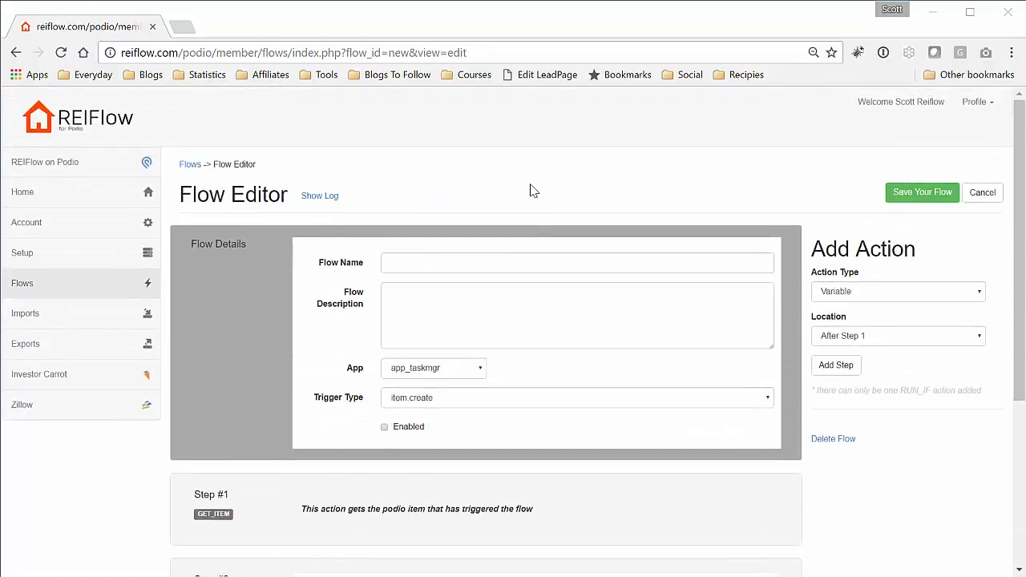
# Examine the new flow's blank details and its default GET_ITEM and CREATE_TASK steps.
pyautogui.scroll(-1, 277, 169)
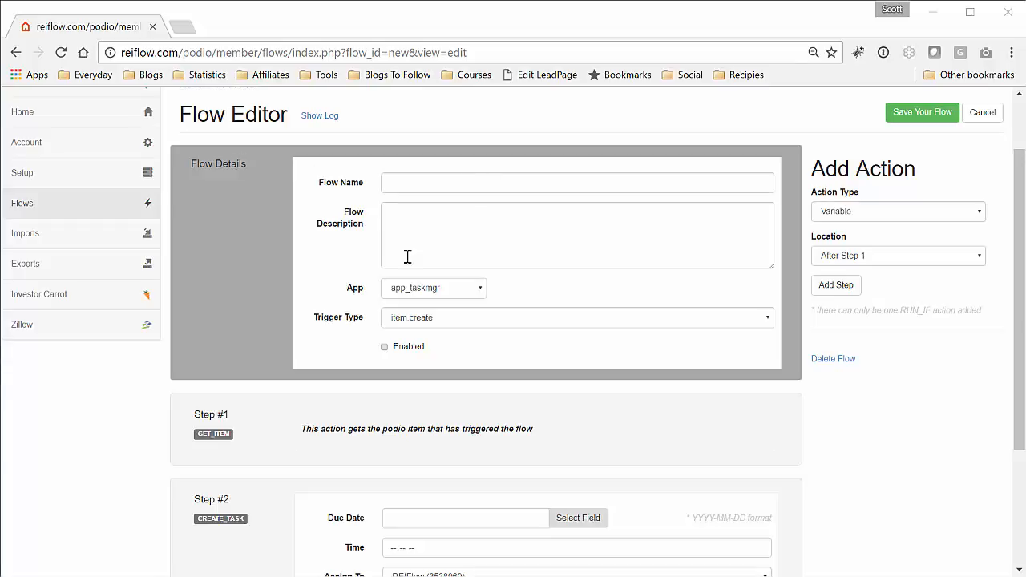
pyautogui.scroll(-1, 304, 292)
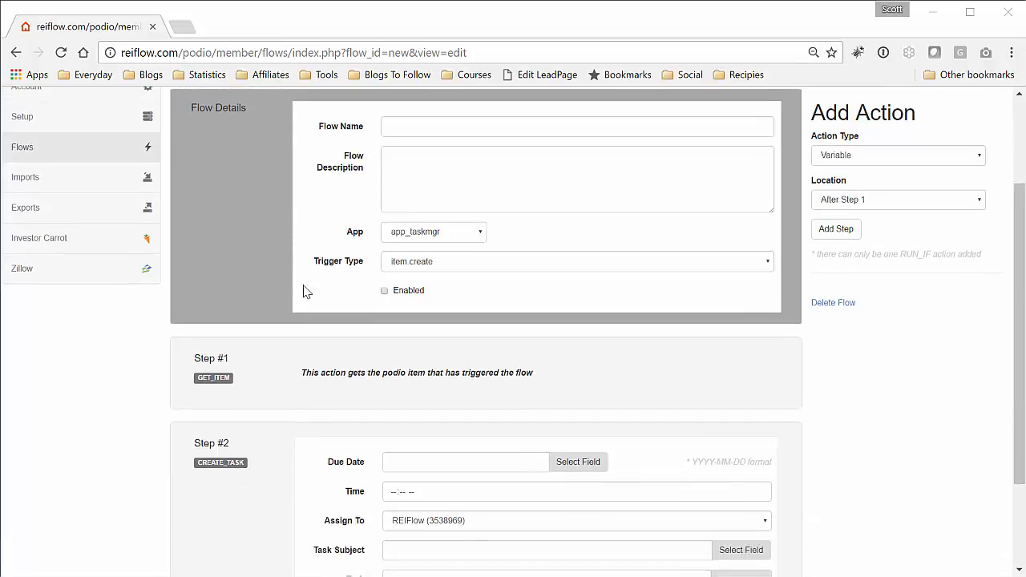
pyautogui.scroll(-1, 233, 274)
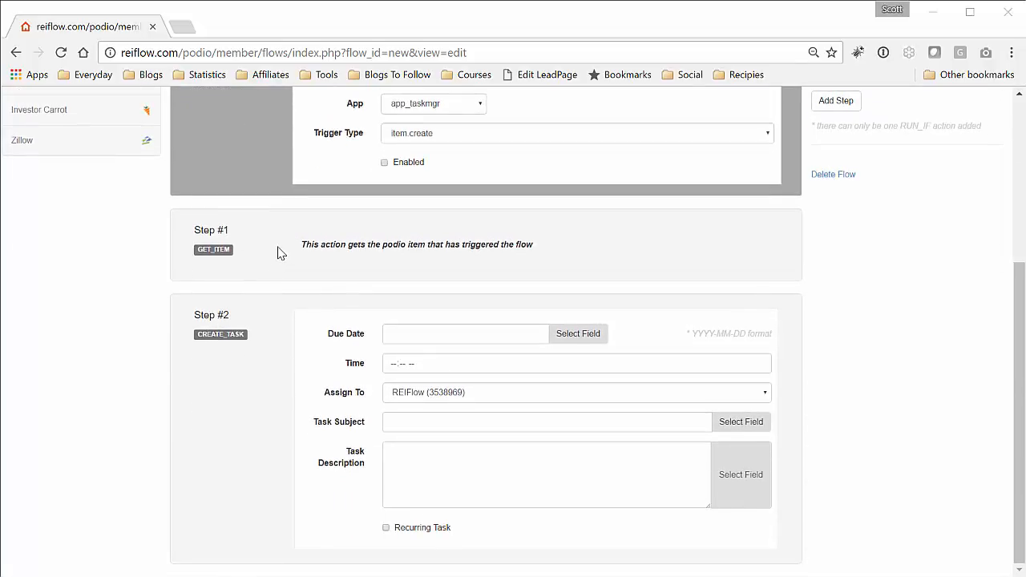
pyautogui.moveTo(302, 244); pyautogui.dragTo(575, 250)
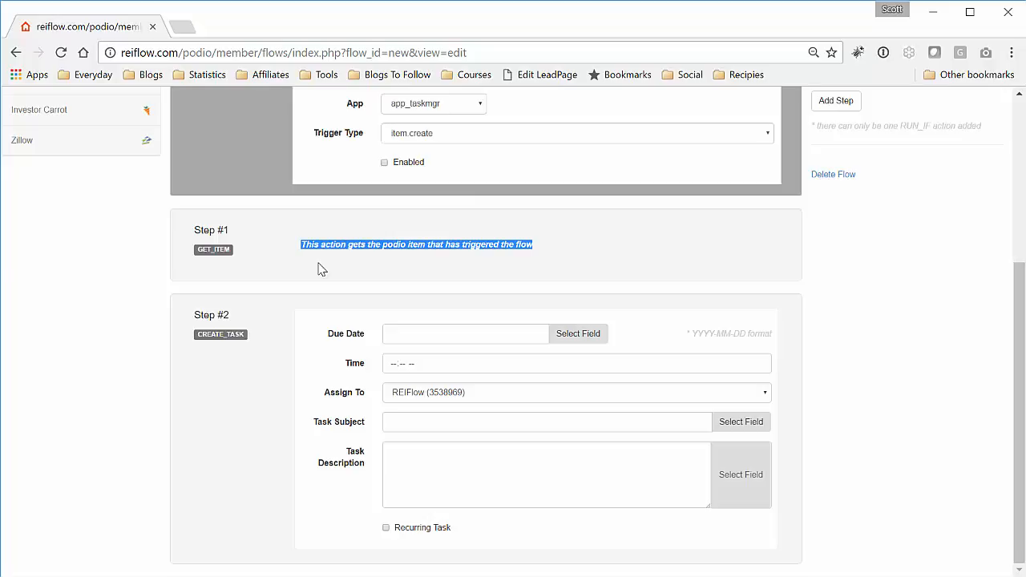
pyautogui.click(290, 359)
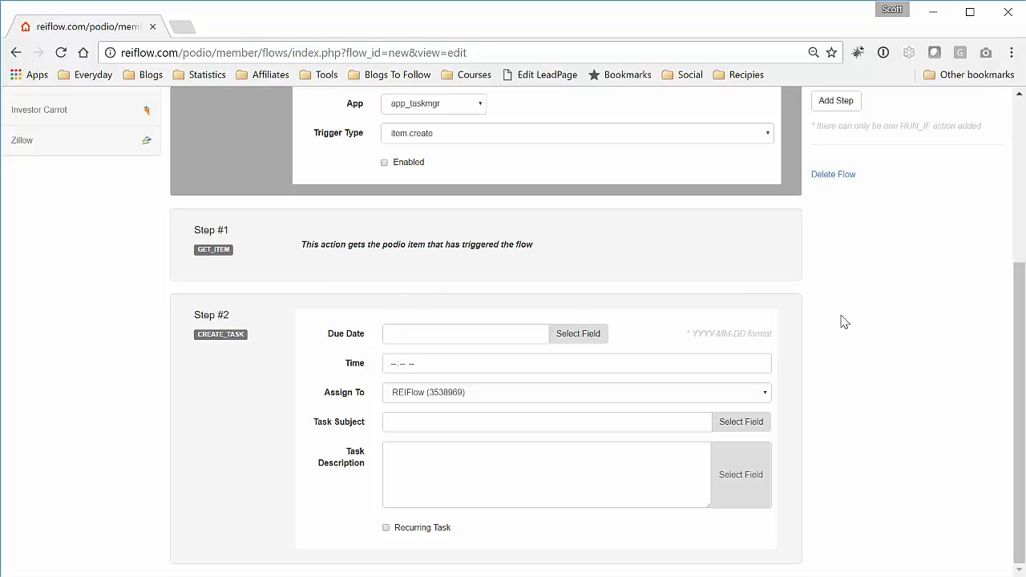
# Name the new flow "Test Flow" and enter "This is a test" as its description.
pyautogui.scroll(3, 842, 320)
pyautogui.click(592, 260)
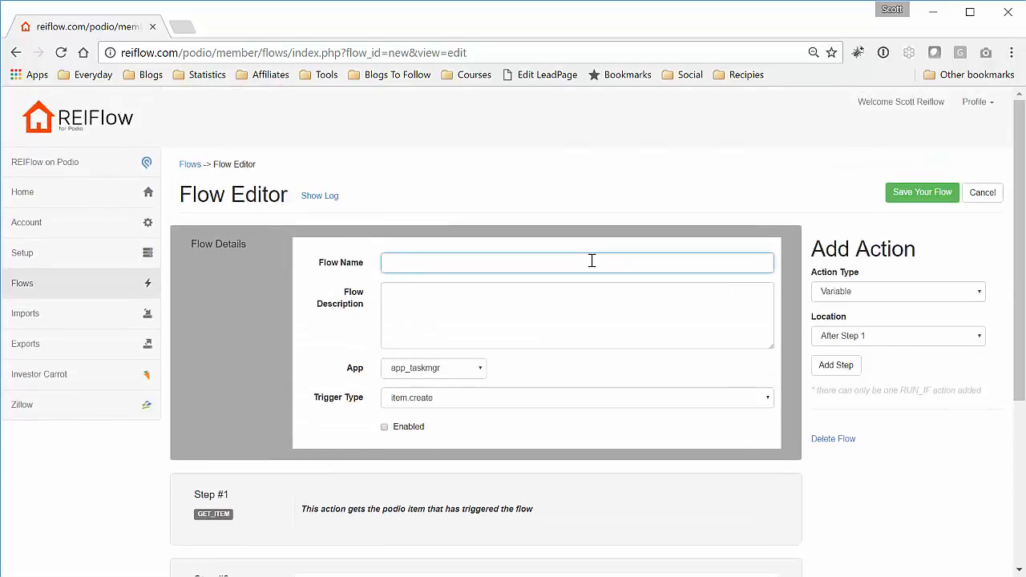
pyautogui.press('Tab')
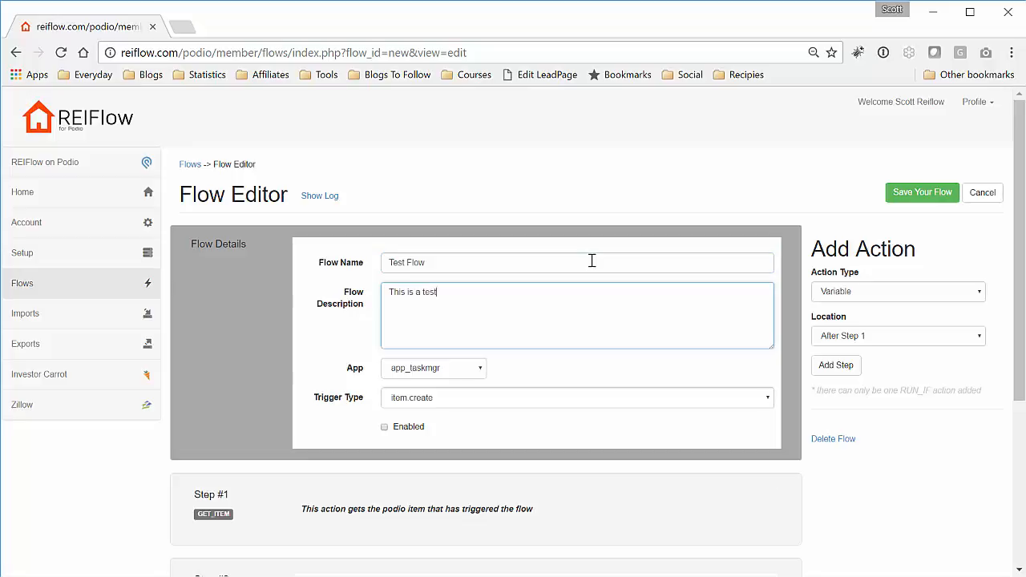
# Set the flow's app to app_leads with the item.update trigger type, and enable the flow.
pyautogui.click(483, 367)
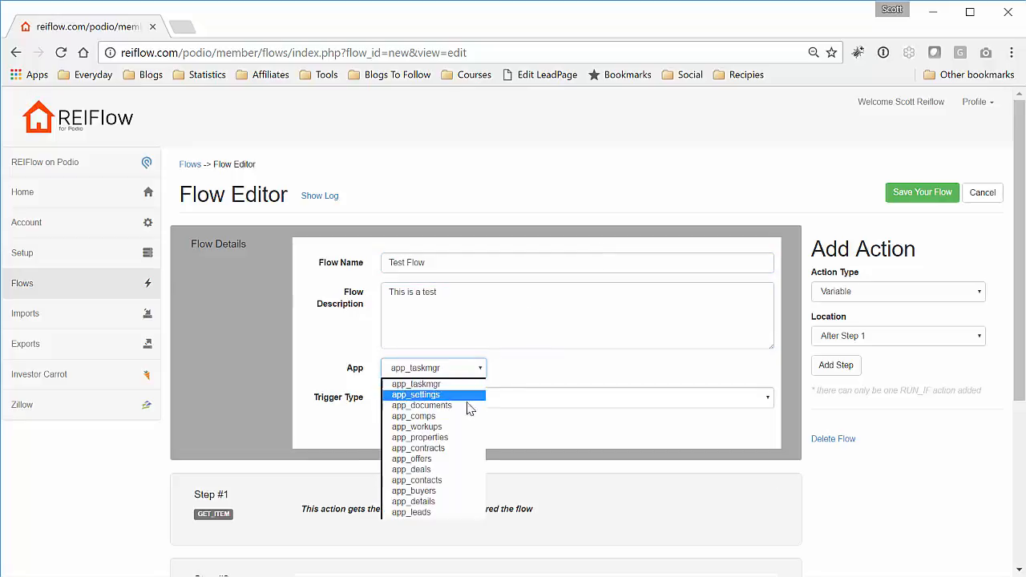
pyautogui.click(453, 511)
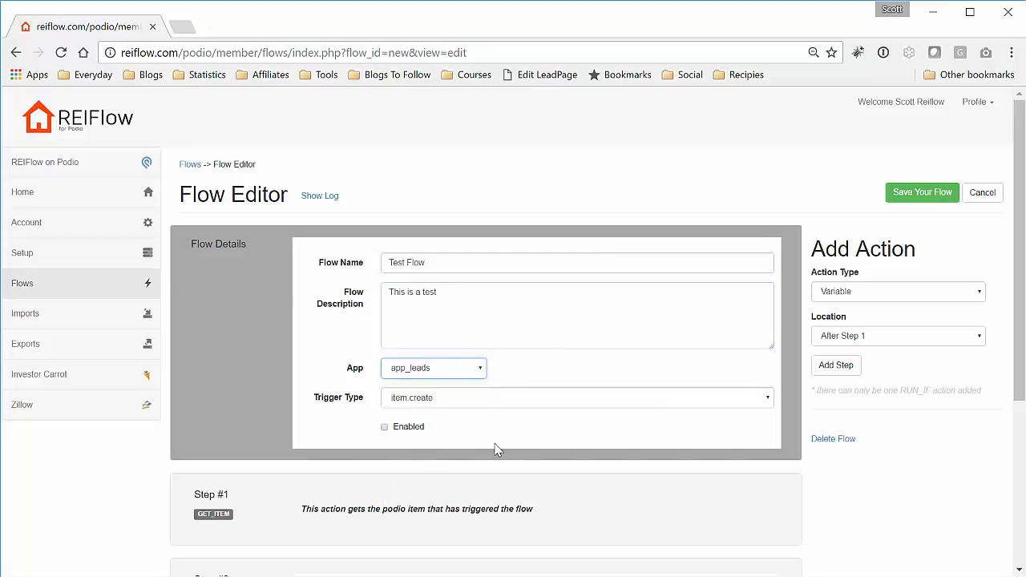
pyautogui.click(537, 401)
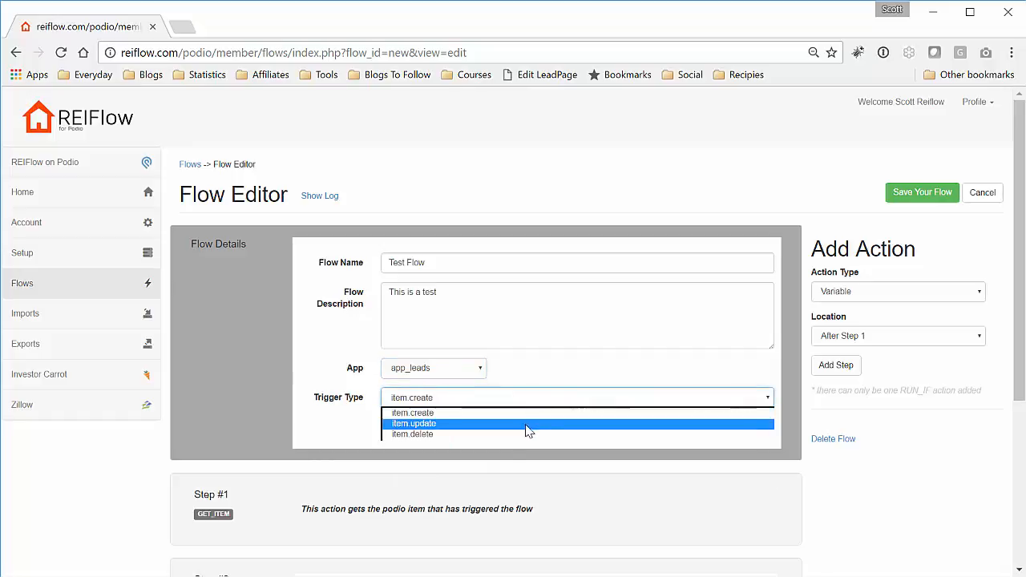
pyautogui.click(525, 424)
pyautogui.click(384, 427)
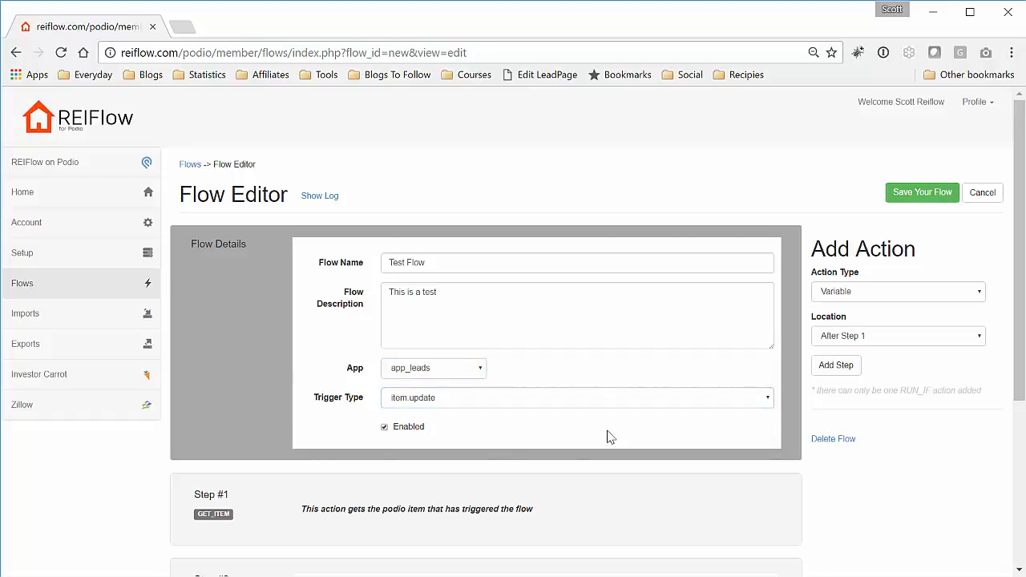
# Add a Run If action to the flow after Step 1.
pyautogui.scroll(-1, 802, 415)
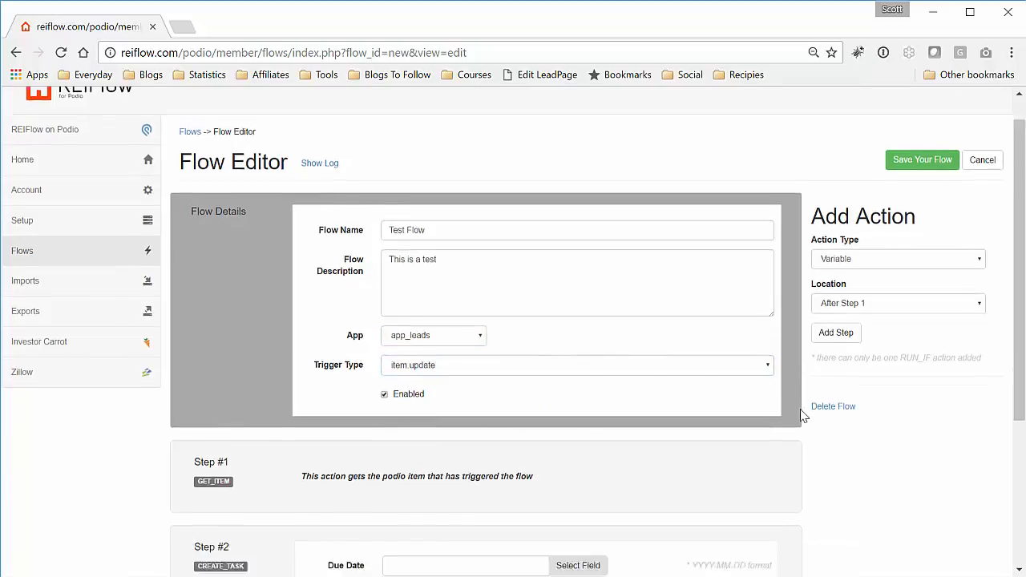
pyautogui.scroll(-3, 804, 417)
pyautogui.scroll(3, 823, 408)
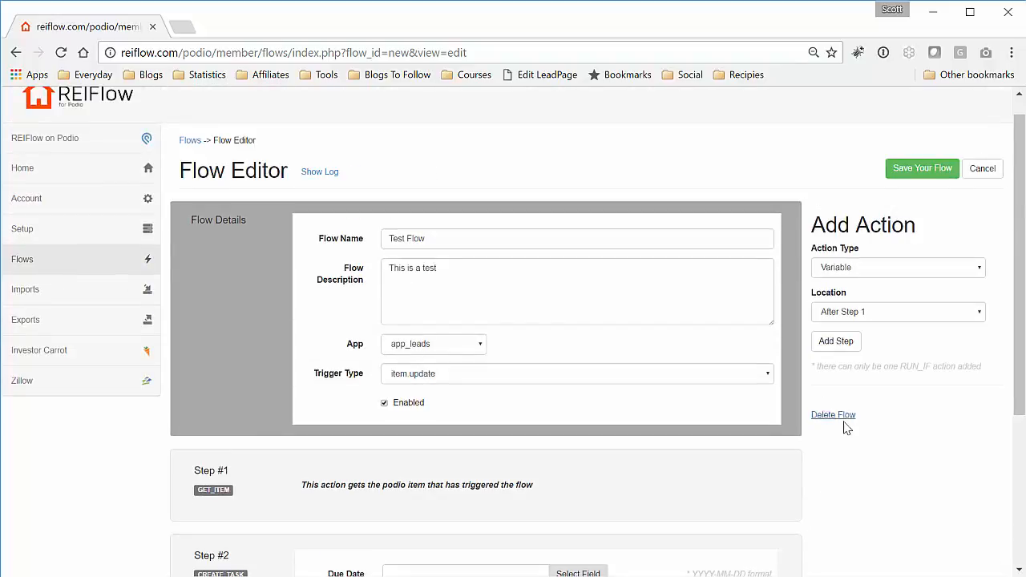
pyautogui.scroll(-2, 847, 428)
pyautogui.scroll(2, 882, 424)
pyautogui.scroll(-2, 903, 412)
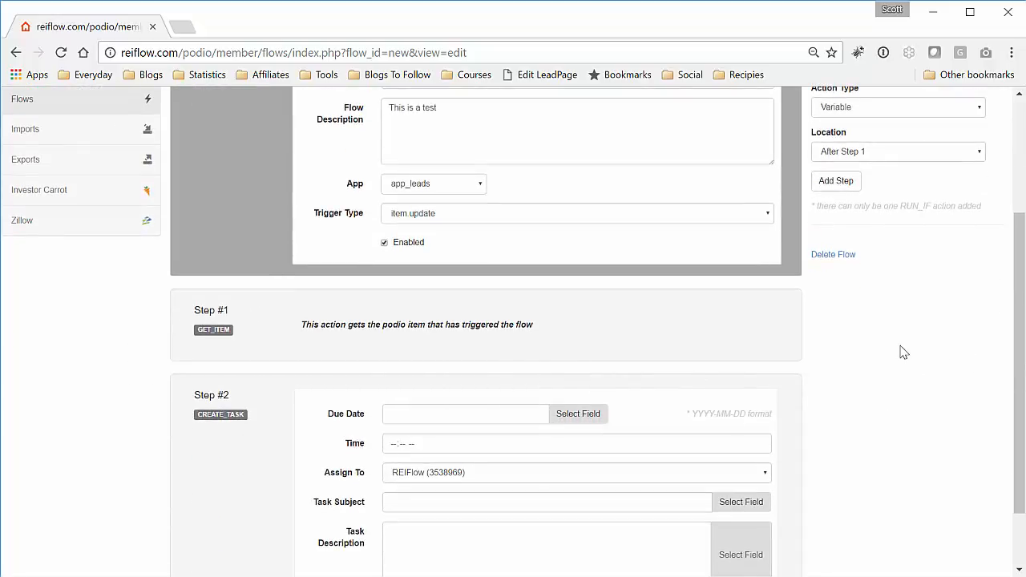
pyautogui.scroll(2, 903, 353)
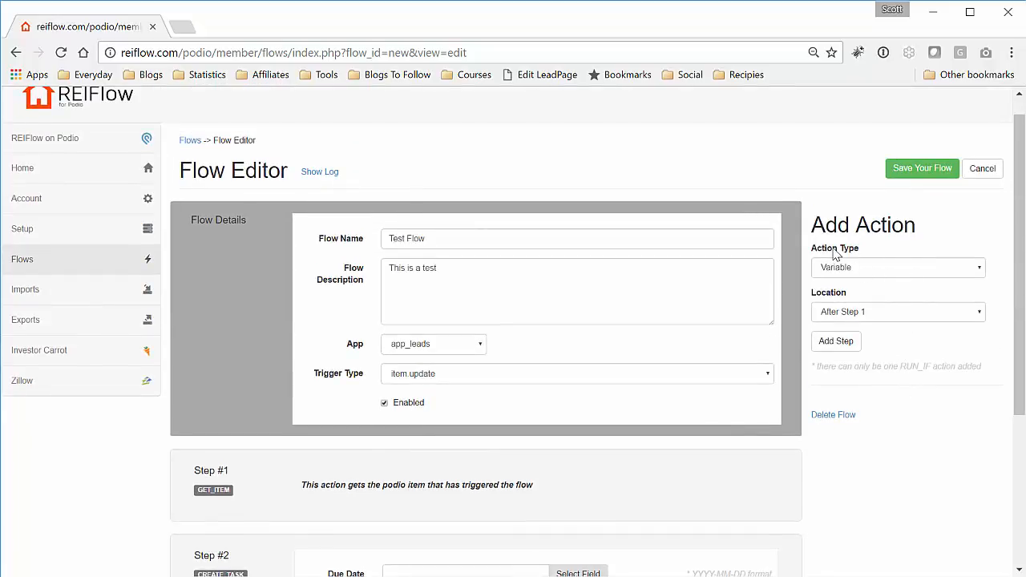
pyautogui.click(889, 267)
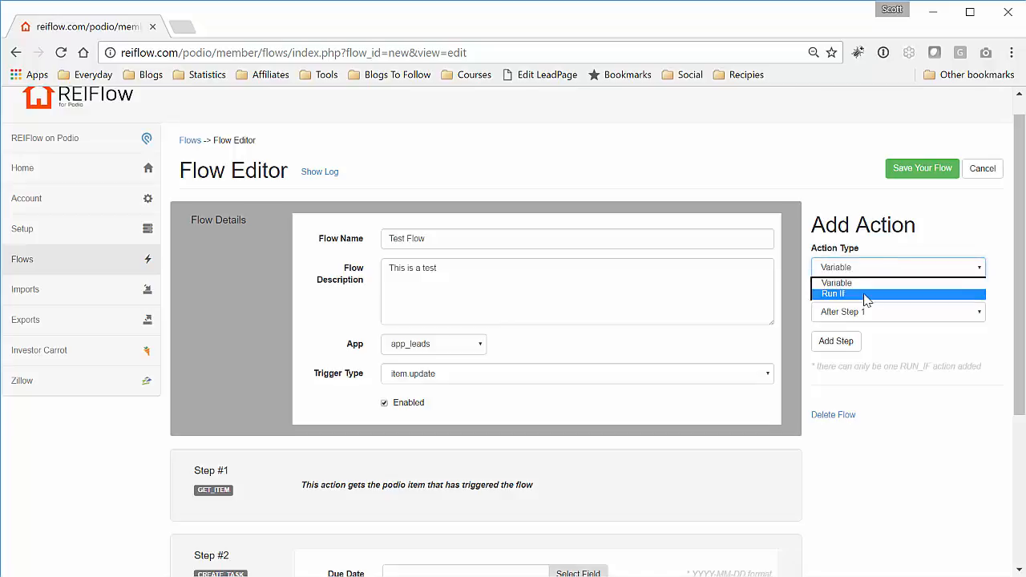
pyautogui.click(867, 295)
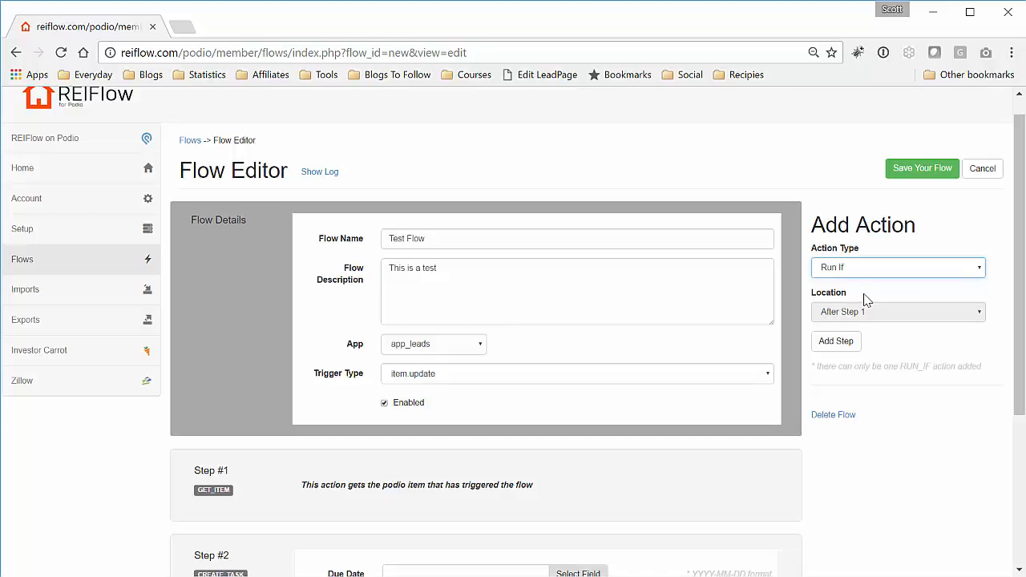
pyautogui.scroll(-1, 865, 299)
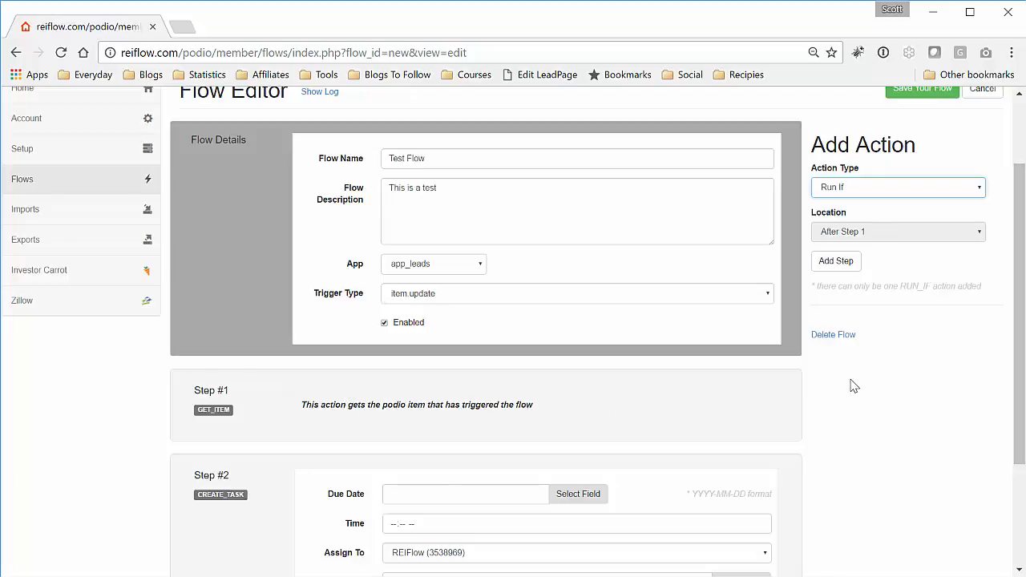
pyautogui.click(850, 265)
# Set the RUN_IF condition's field in Step #2 to motivation-level from the app_leads Podio fields.
pyautogui.scroll(-3, 838, 421)
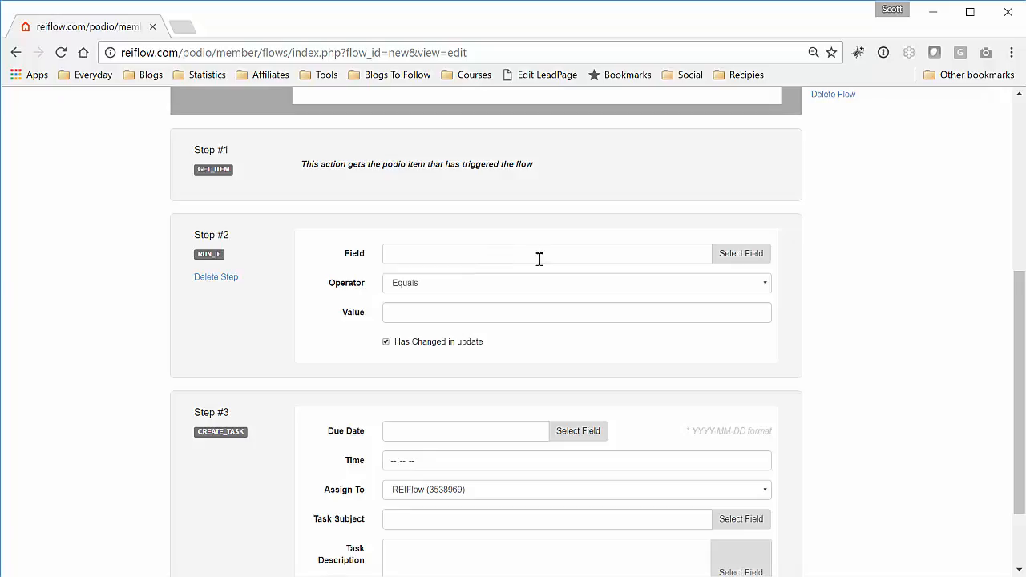
pyautogui.click(733, 257)
pyautogui.click(665, 335)
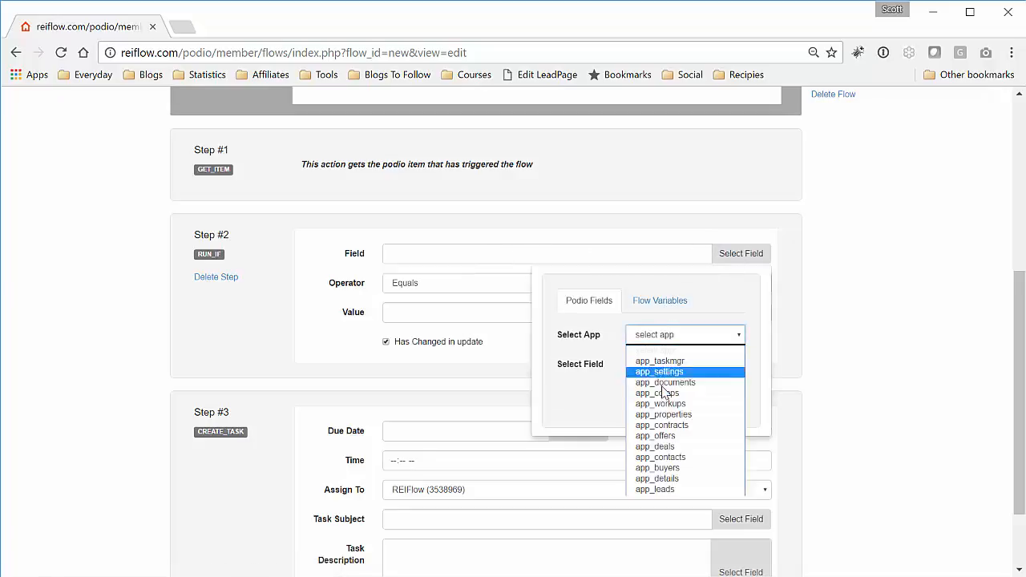
pyautogui.click(657, 488)
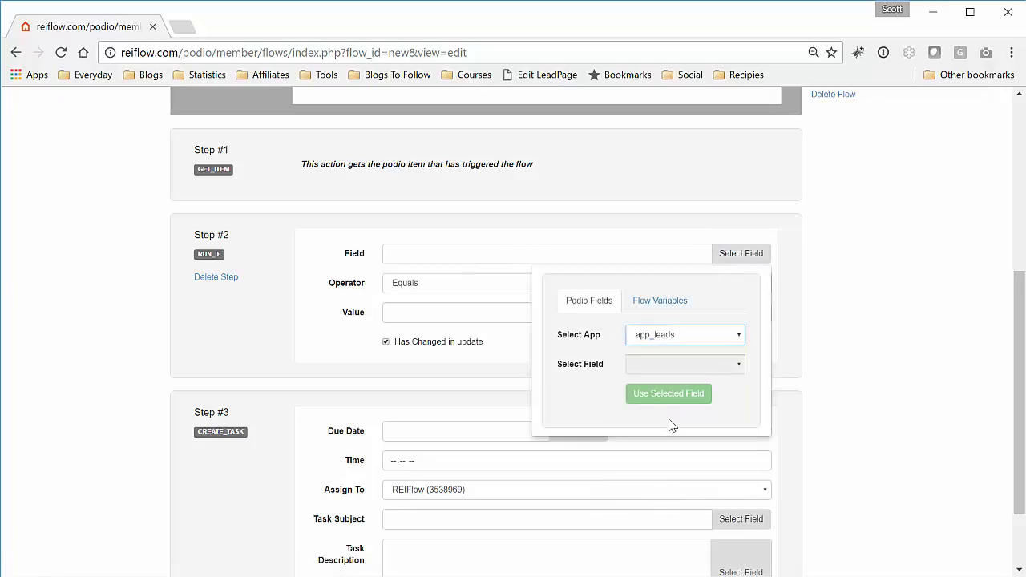
pyautogui.click(682, 365)
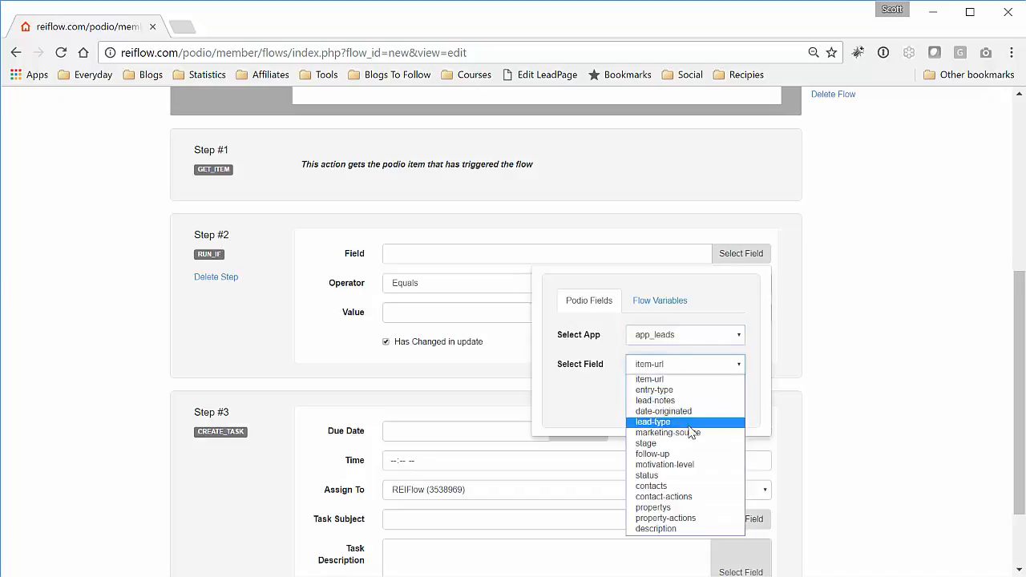
pyautogui.click(711, 466)
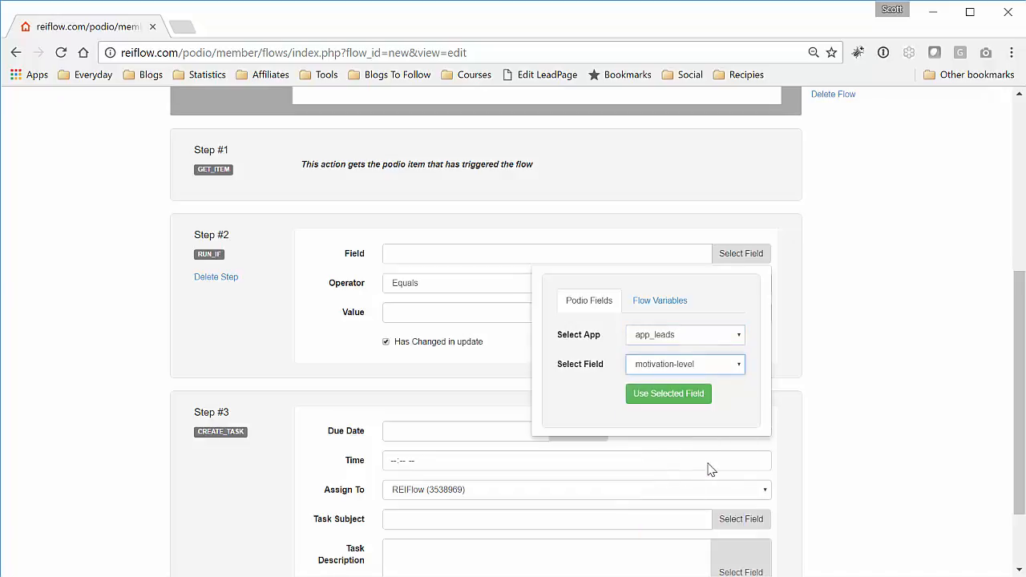
pyautogui.click(669, 403)
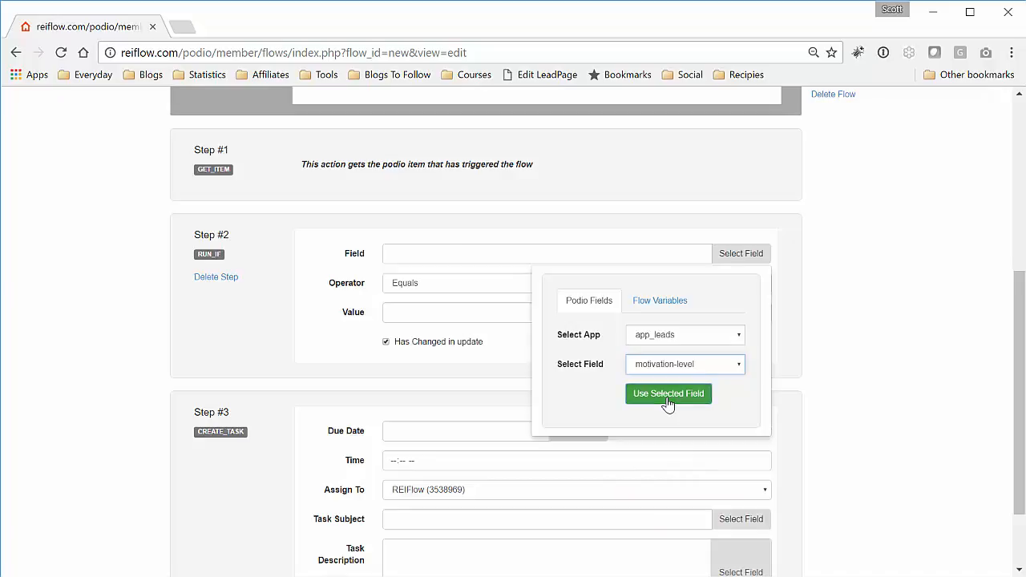
pyautogui.click(859, 354)
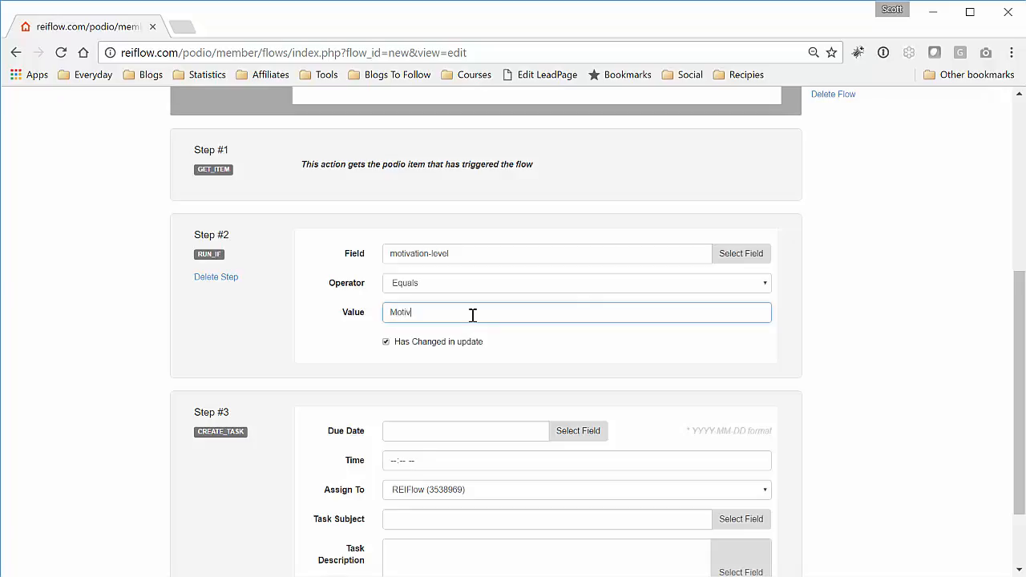
# Enter "Highly Motivated" as the comparison value of the RUN_IF condition in Step #2.
pyautogui.click(391, 312)
pyautogui.write('Hihgly')
pyautogui.click(402, 312)
pyautogui.write('h')
pyautogui.press('BackSpace')
pyautogui.click(820, 324)
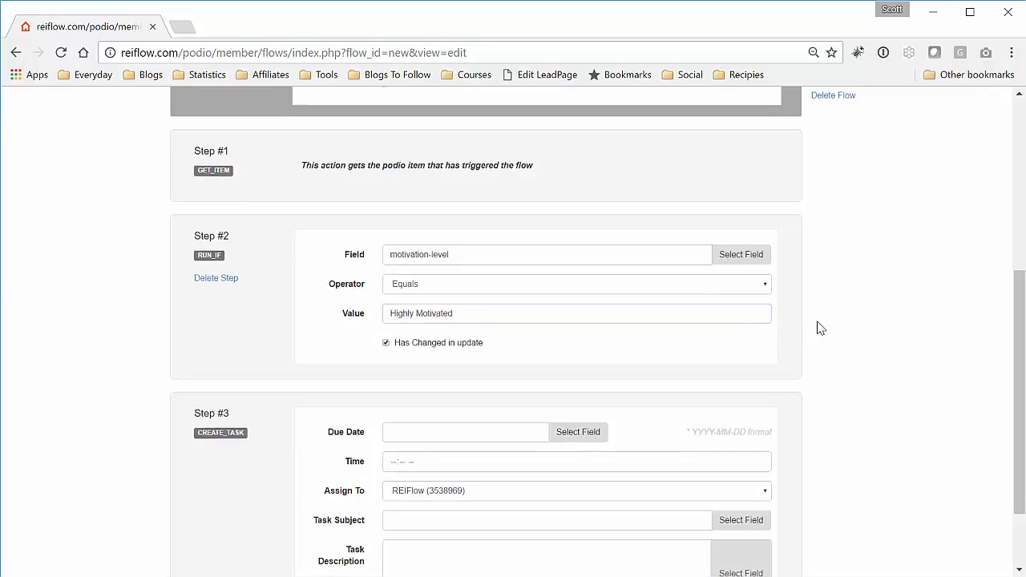
# Add a Variable action after Step 2 and name the variable "Due Date".
pyautogui.scroll(2, 820, 330)
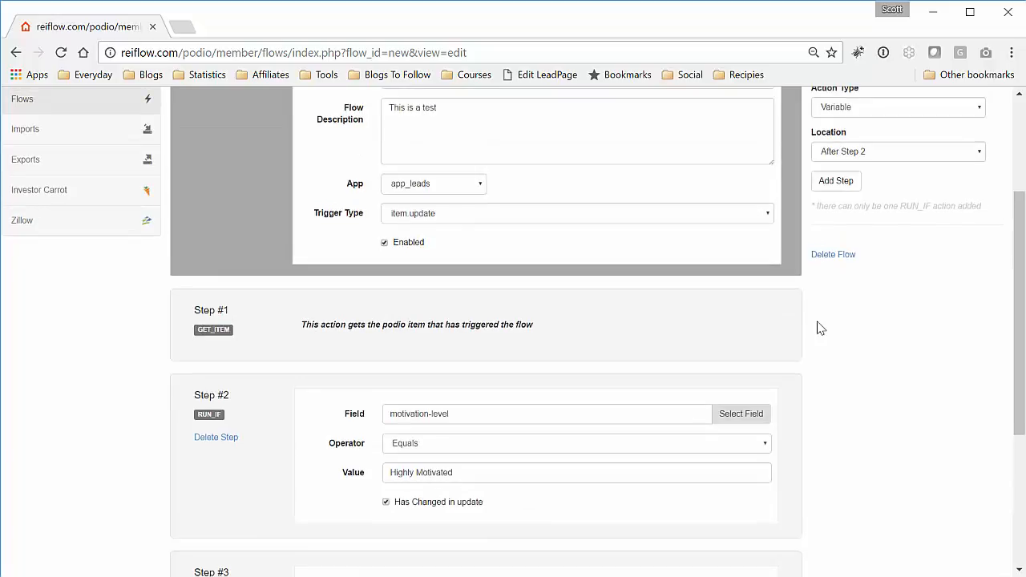
pyautogui.scroll(-2, 818, 327)
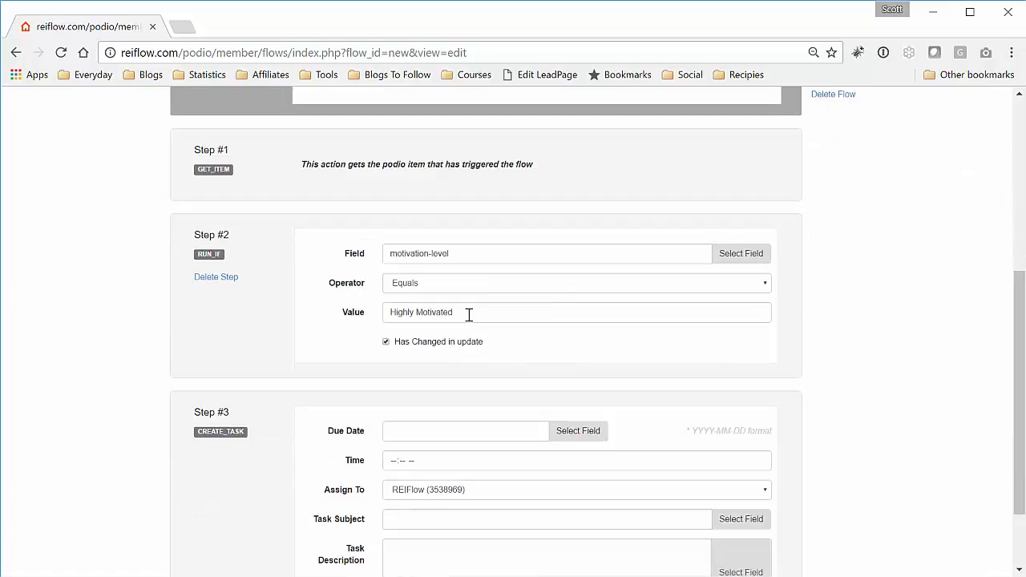
pyautogui.scroll(-2, 860, 300)
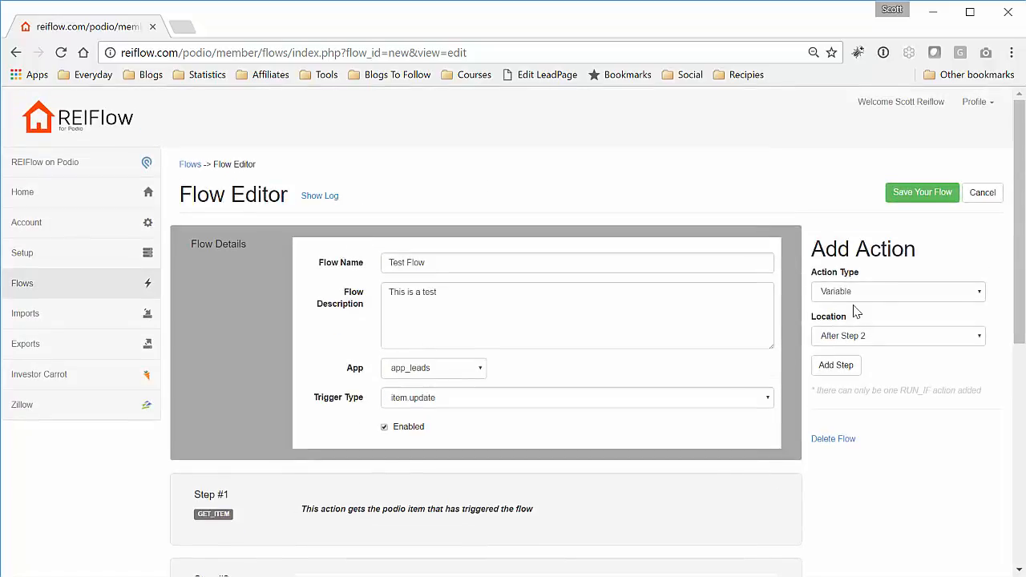
pyautogui.click(882, 294)
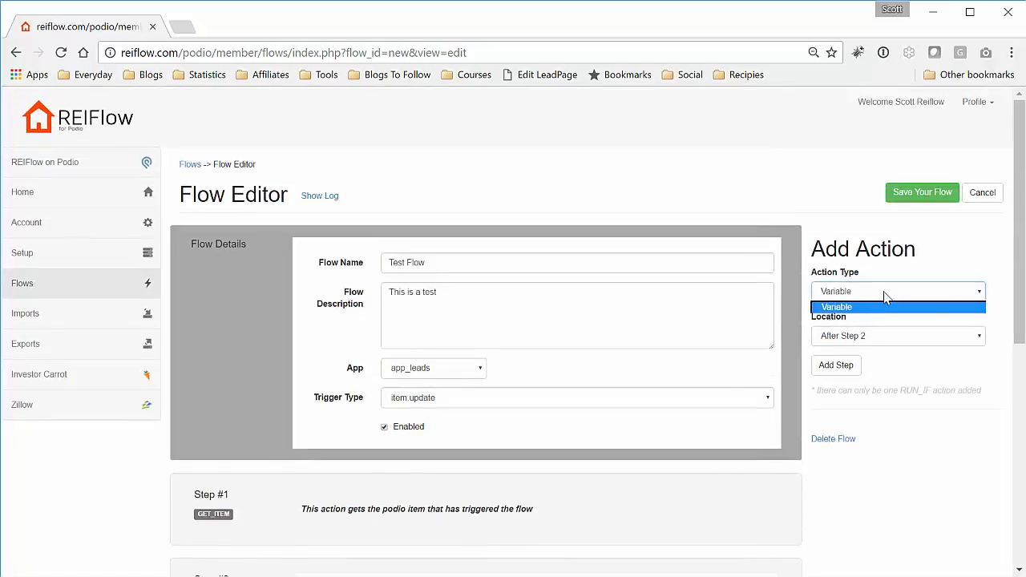
pyautogui.click(886, 296)
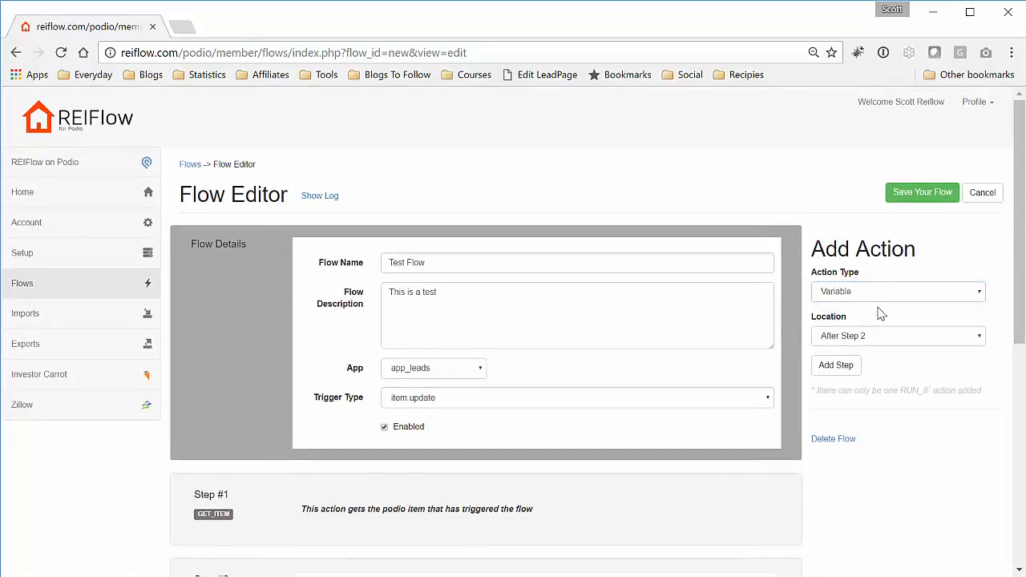
pyautogui.scroll(-2, 888, 309)
pyautogui.scroll(-2, 898, 293)
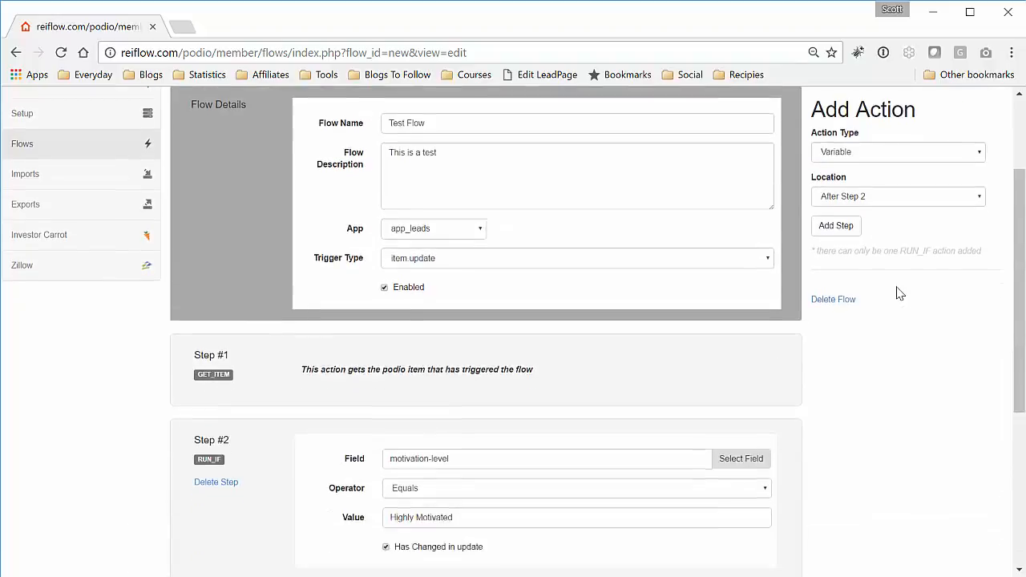
pyautogui.scroll(2, 935, 232)
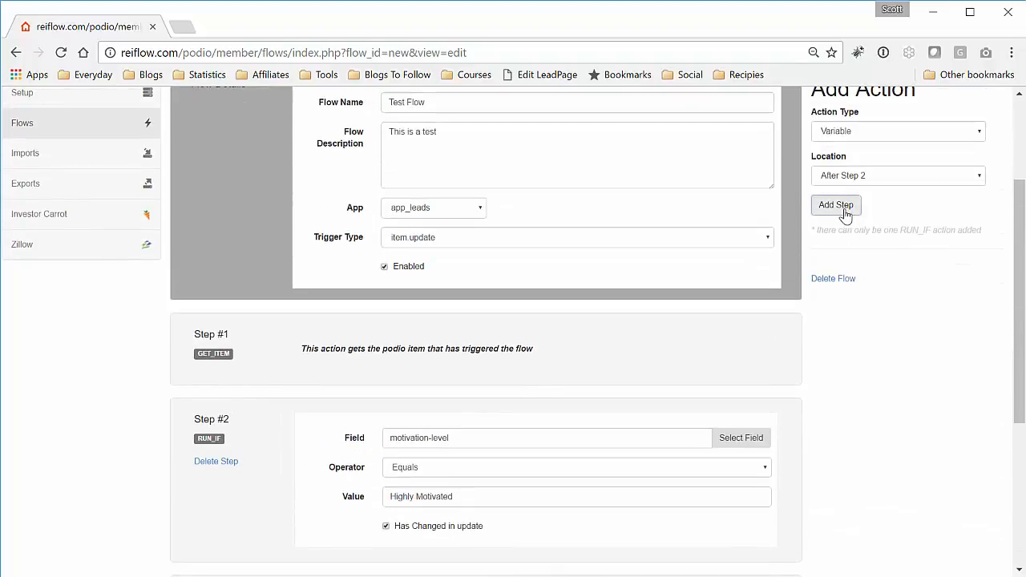
pyautogui.click(846, 210)
pyautogui.scroll(-5, 842, 353)
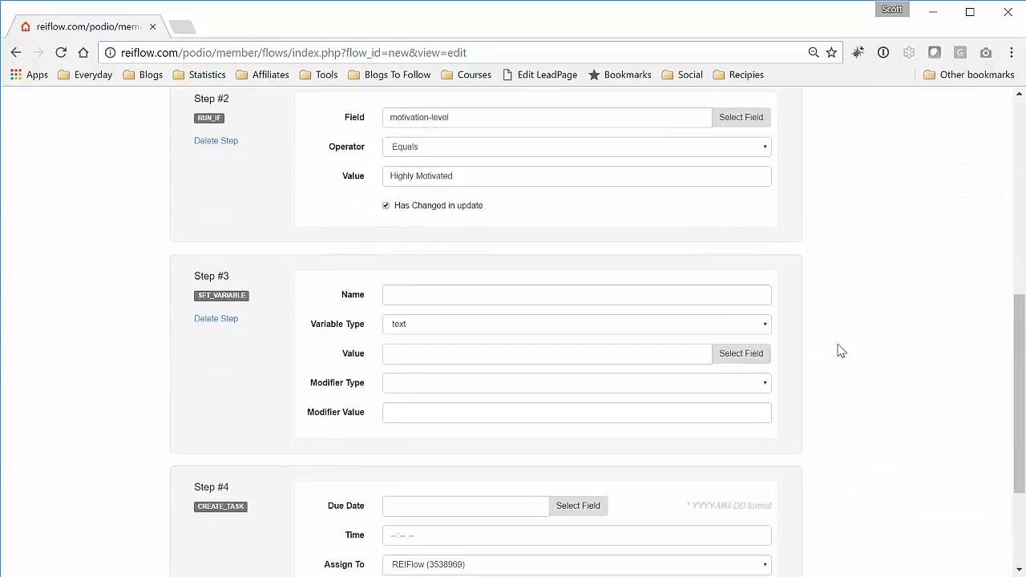
pyautogui.click(425, 215)
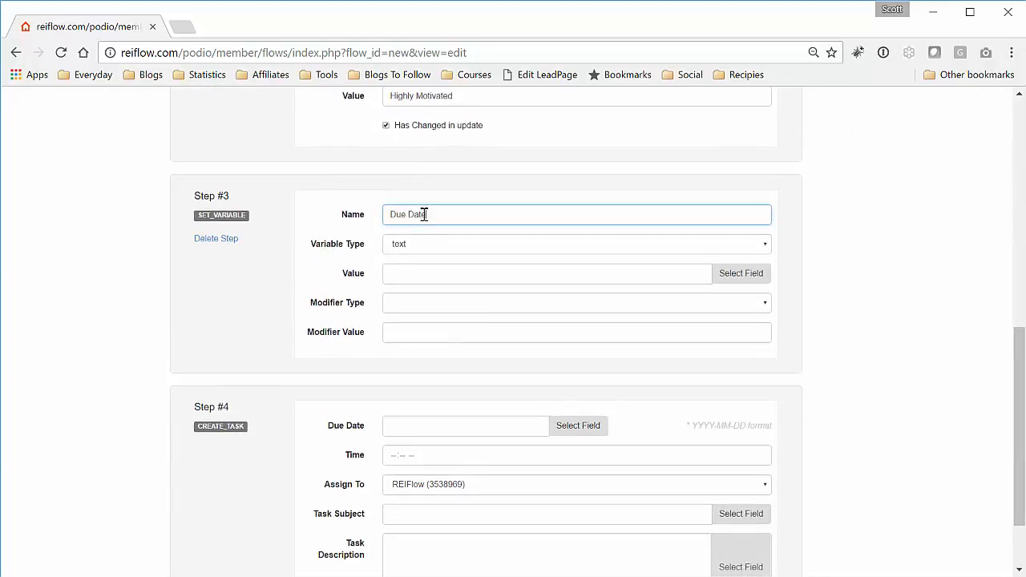
# Set the Due Date variable's type to date with Add Days as its modifier type in Step #3.
pyautogui.click(435, 246)
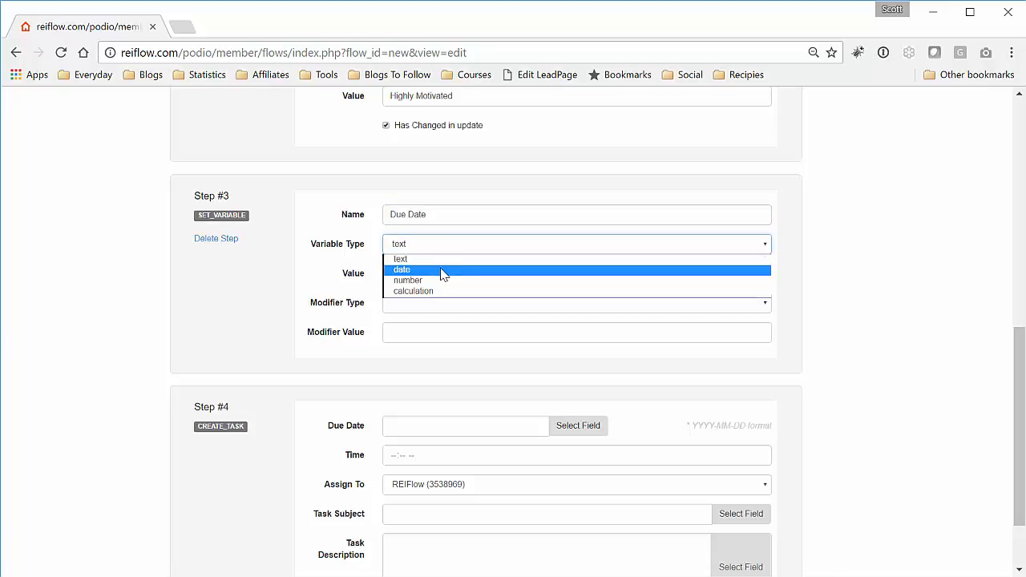
pyautogui.click(443, 271)
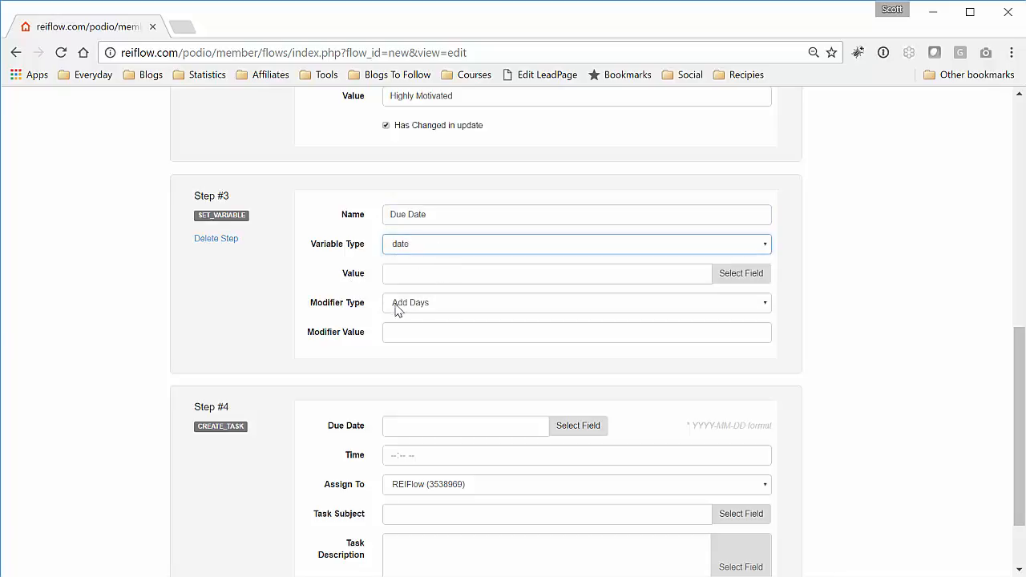
pyautogui.click(536, 303)
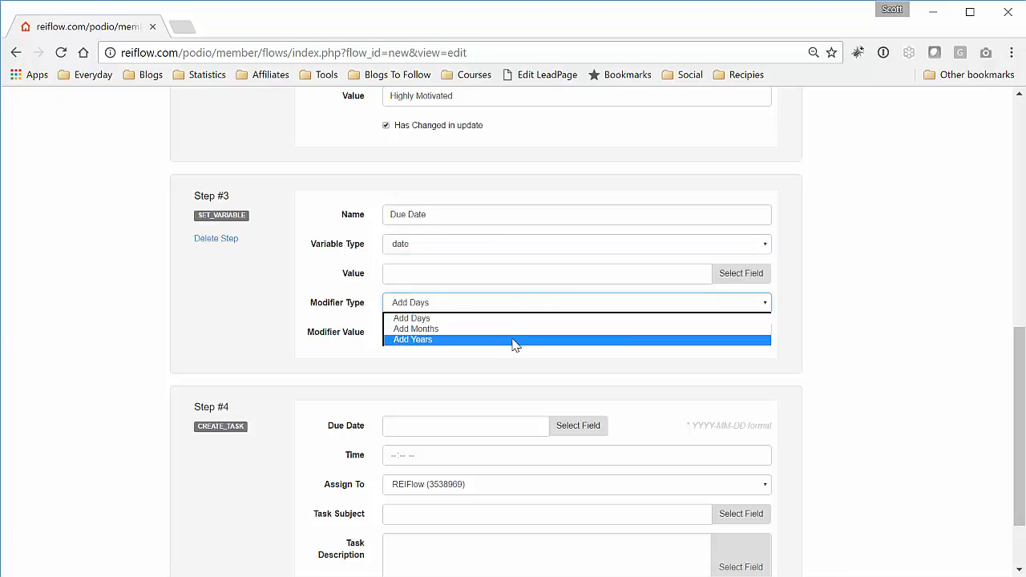
pyautogui.click(390, 318)
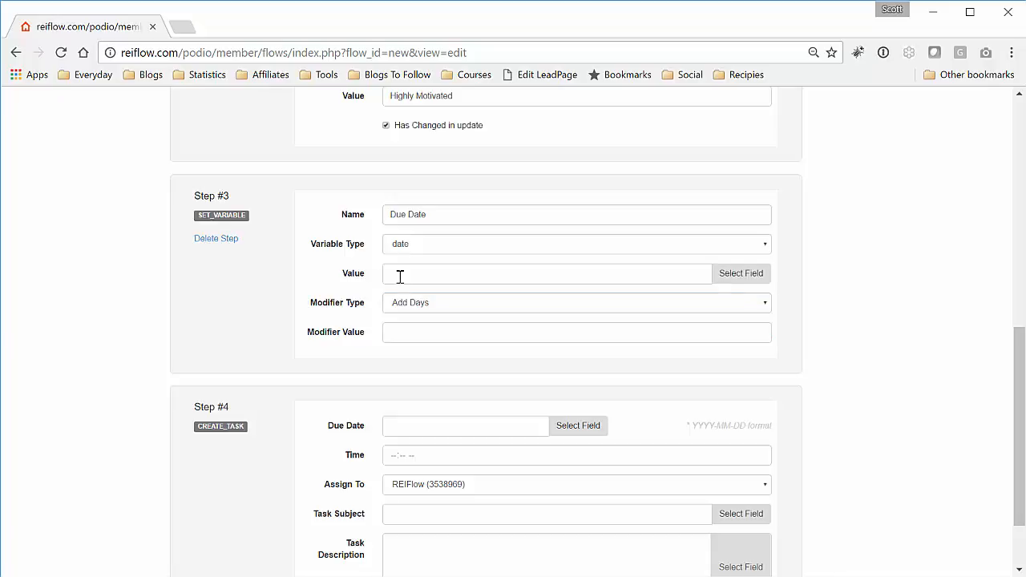
# Set the Due Date variable's value to the date-originated field from the app_leads Podio fields.
pyautogui.click(400, 277)
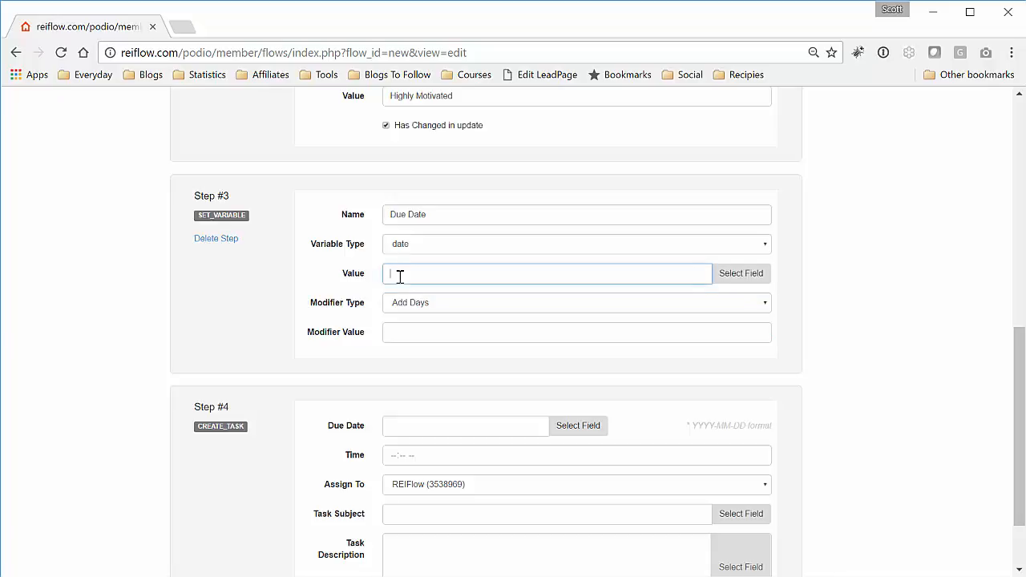
pyautogui.click(729, 278)
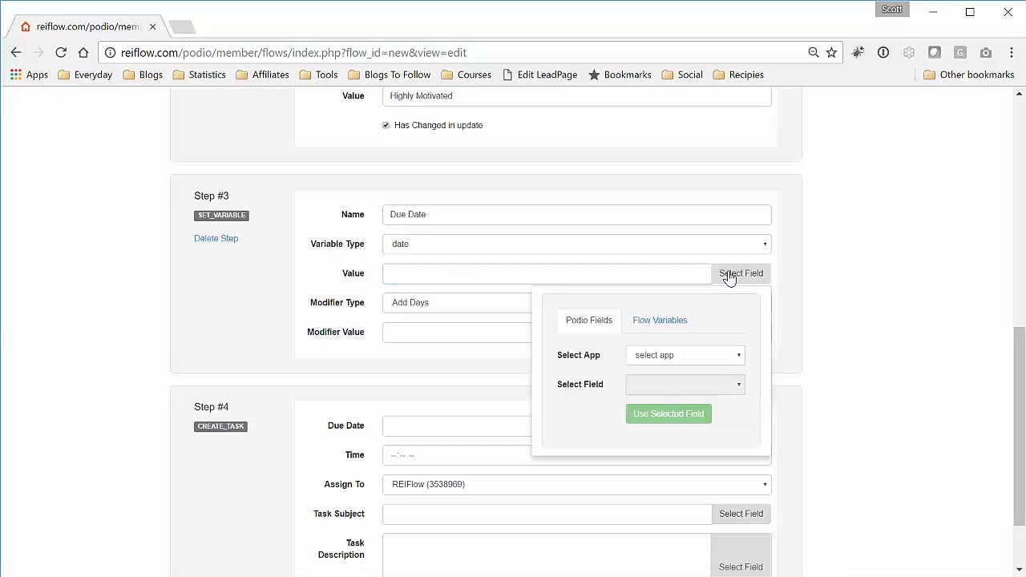
pyautogui.click(678, 357)
pyautogui.click(667, 507)
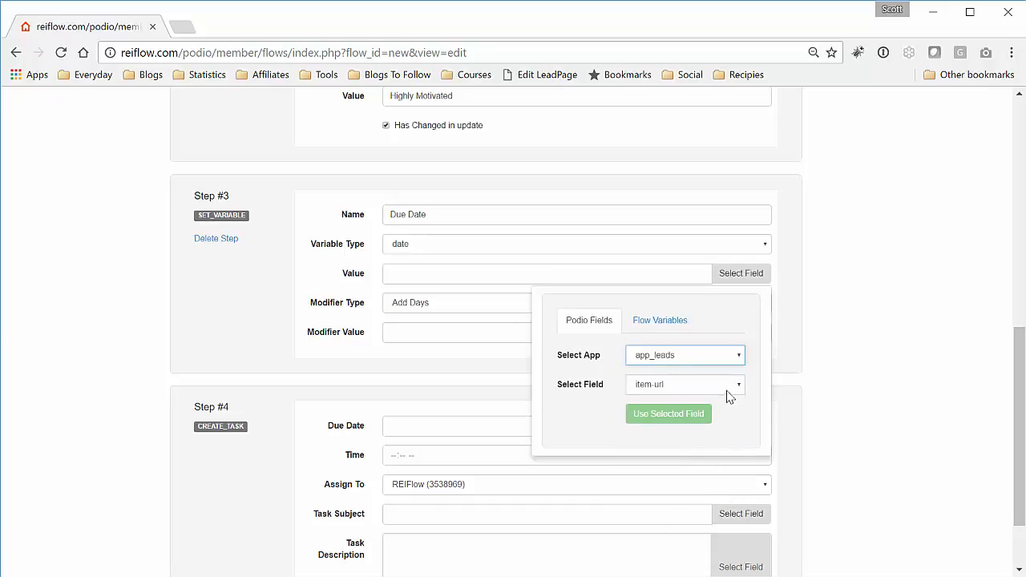
pyautogui.click(728, 388)
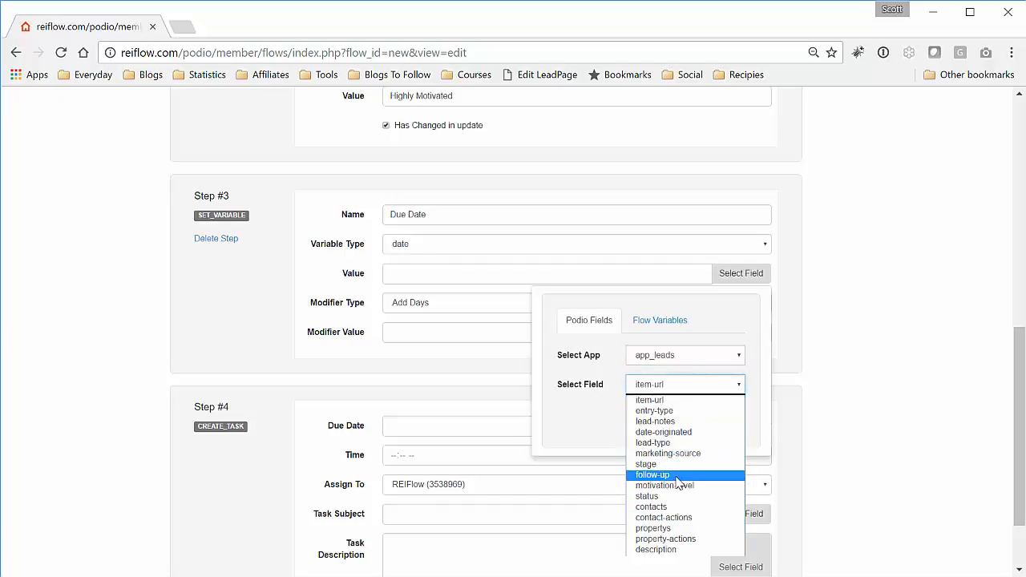
pyautogui.click(681, 433)
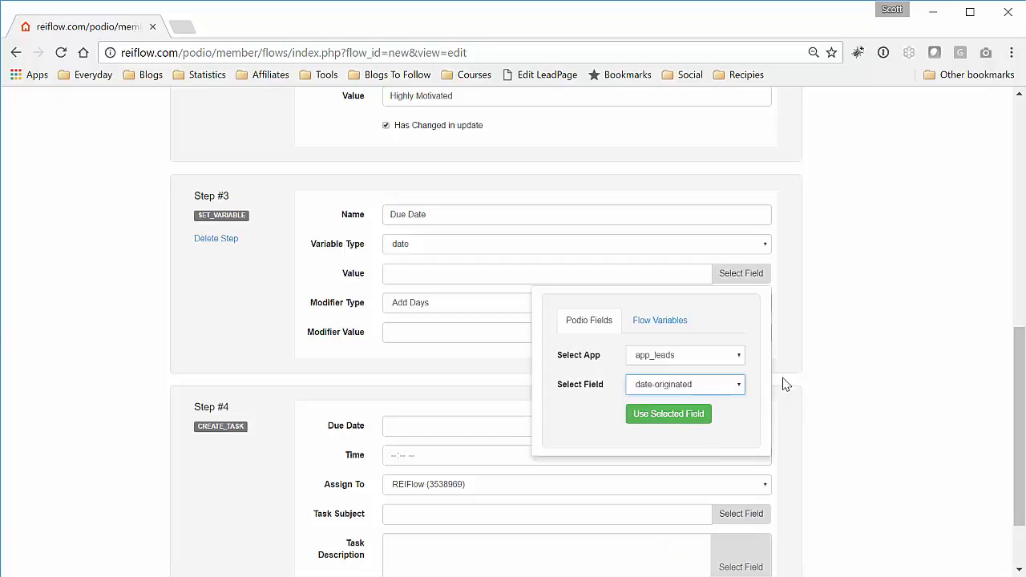
pyautogui.click(656, 417)
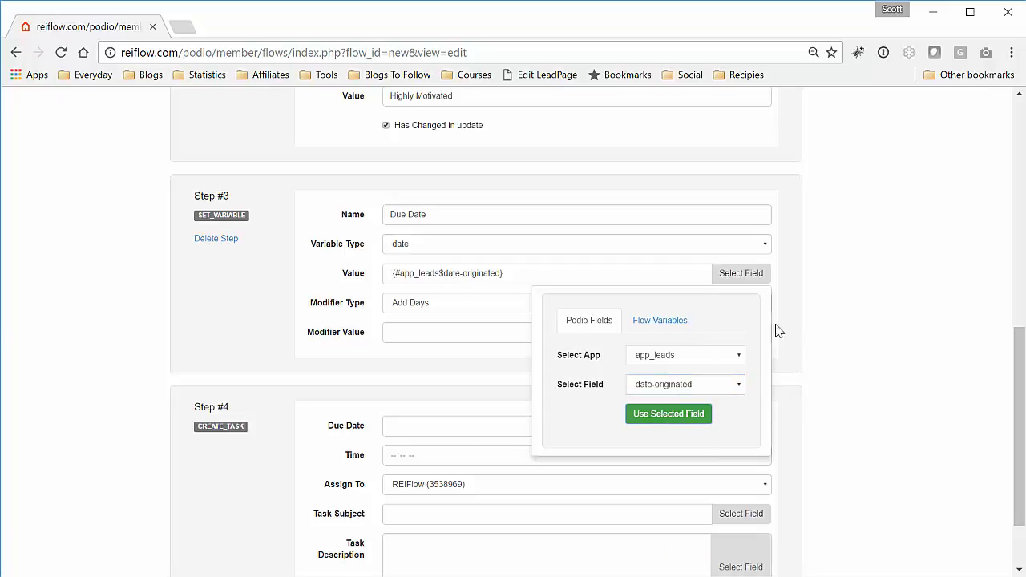
pyautogui.click(827, 323)
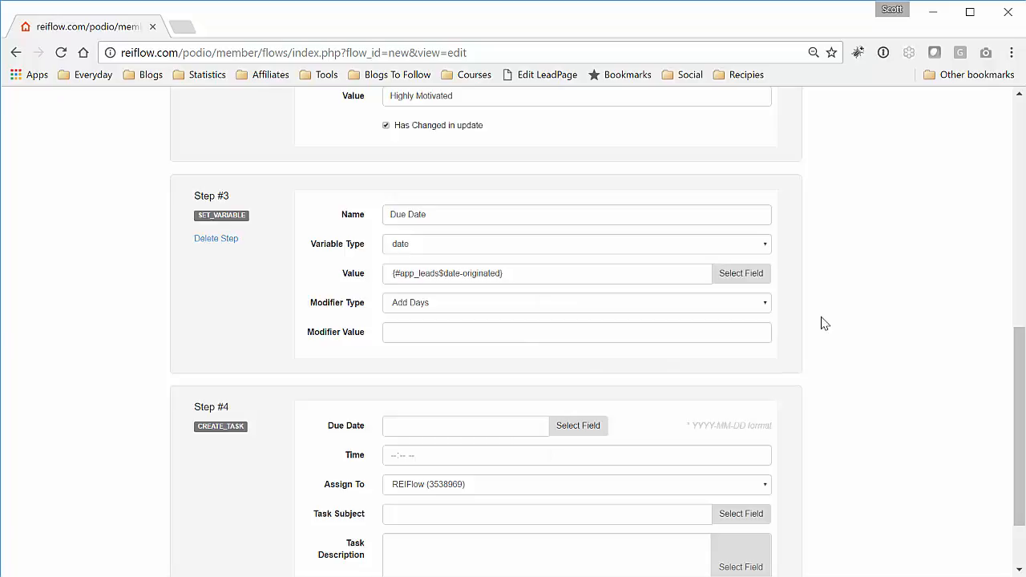
# Keep Add Days as the Due Date variable's modifier type and enter 2 as the modifier value.
pyautogui.click(436, 310)
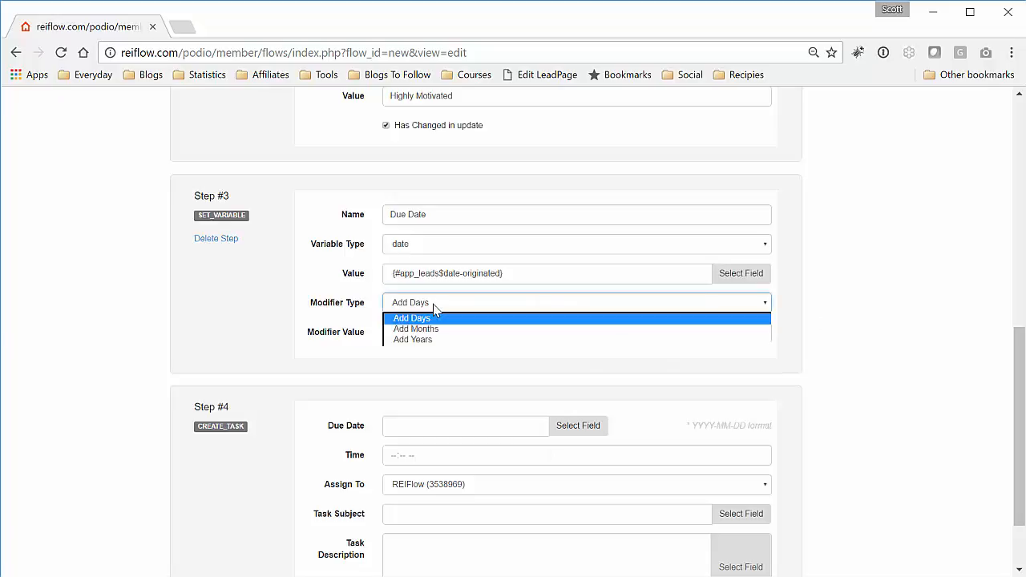
pyautogui.click(434, 307)
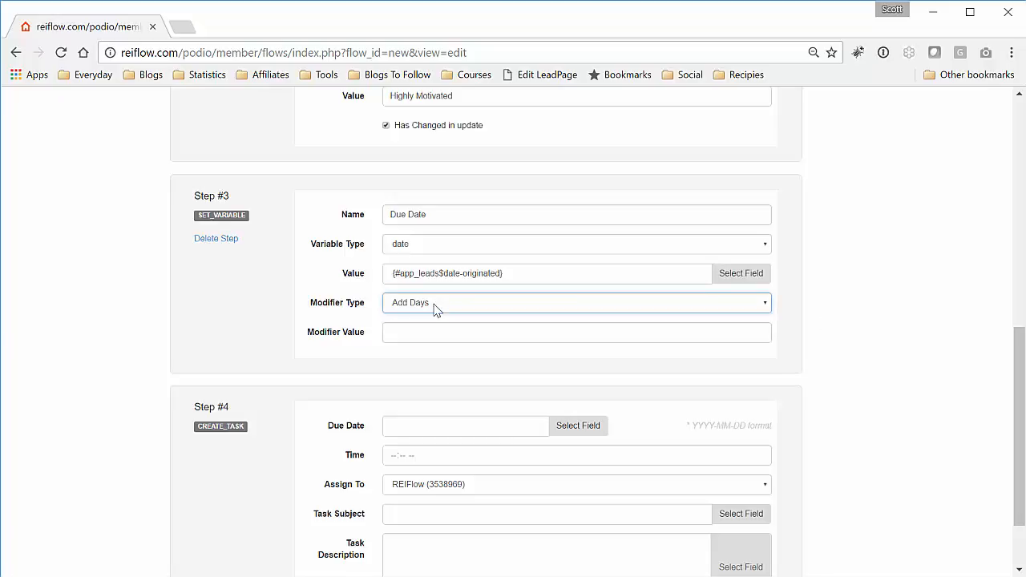
pyautogui.click(436, 309)
pyautogui.click(434, 318)
pyautogui.click(428, 331)
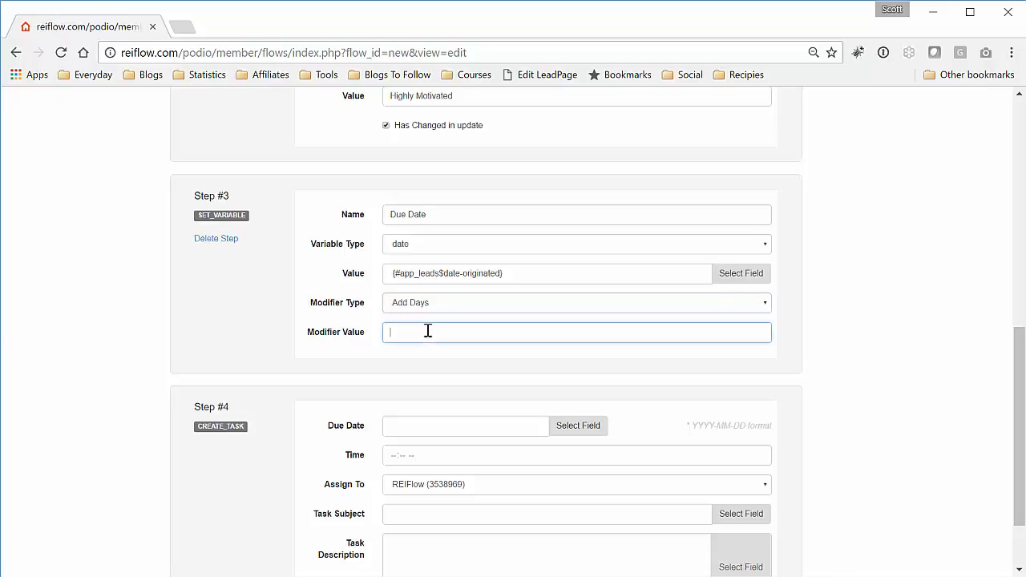
pyautogui.write('2')
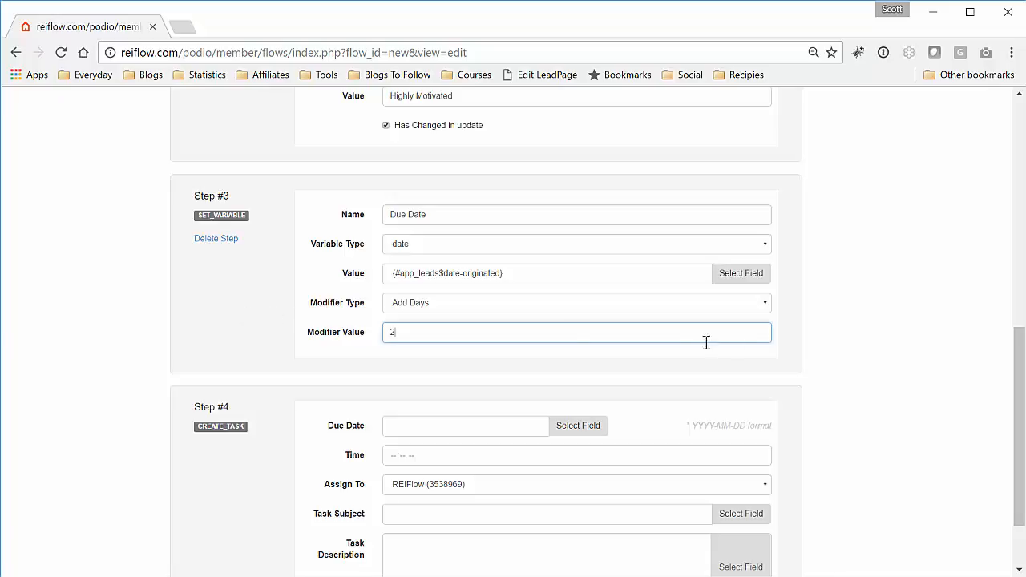
# Set the due date of the CREATE_TASK action in Step #4 to the Due Date flow variable.
pyautogui.scroll(-2, 825, 344)
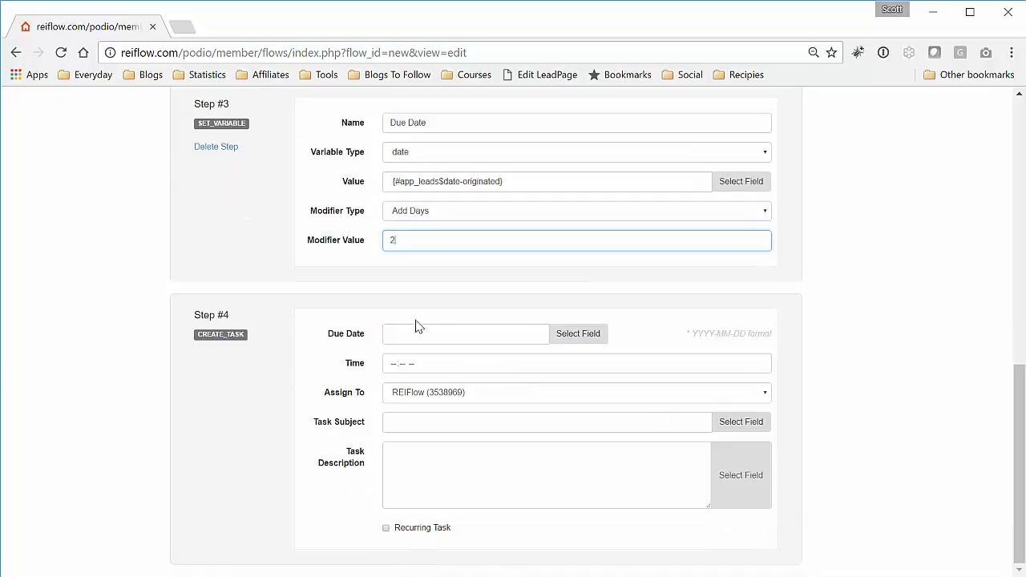
pyautogui.click(581, 340)
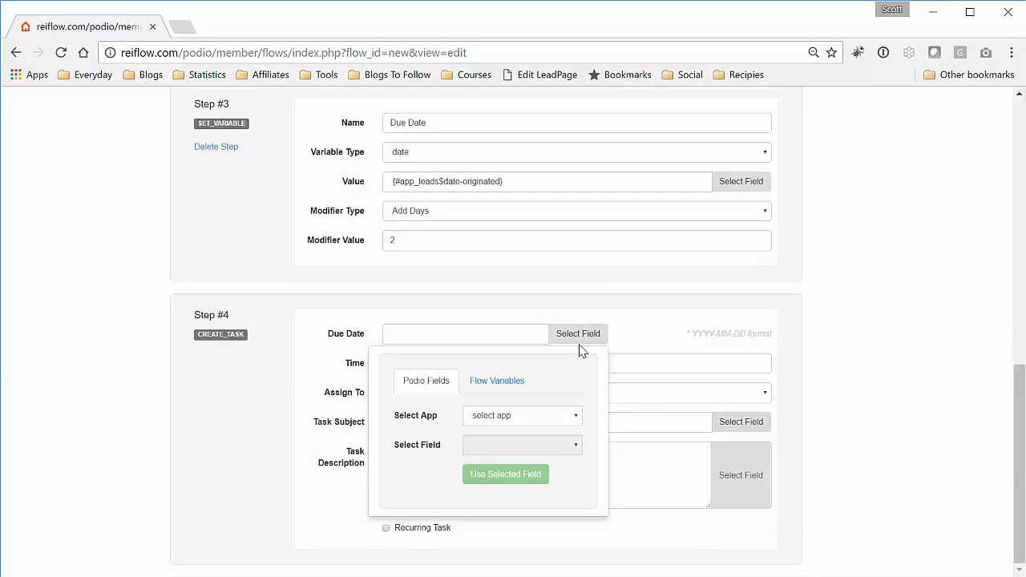
pyautogui.click(508, 385)
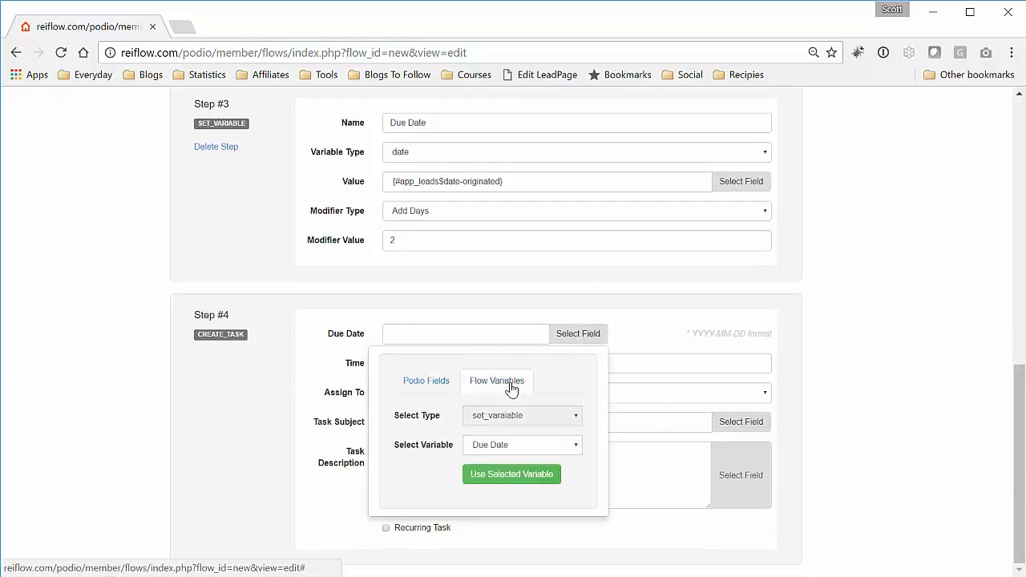
pyautogui.click(516, 447)
pyautogui.click(498, 457)
pyautogui.click(504, 476)
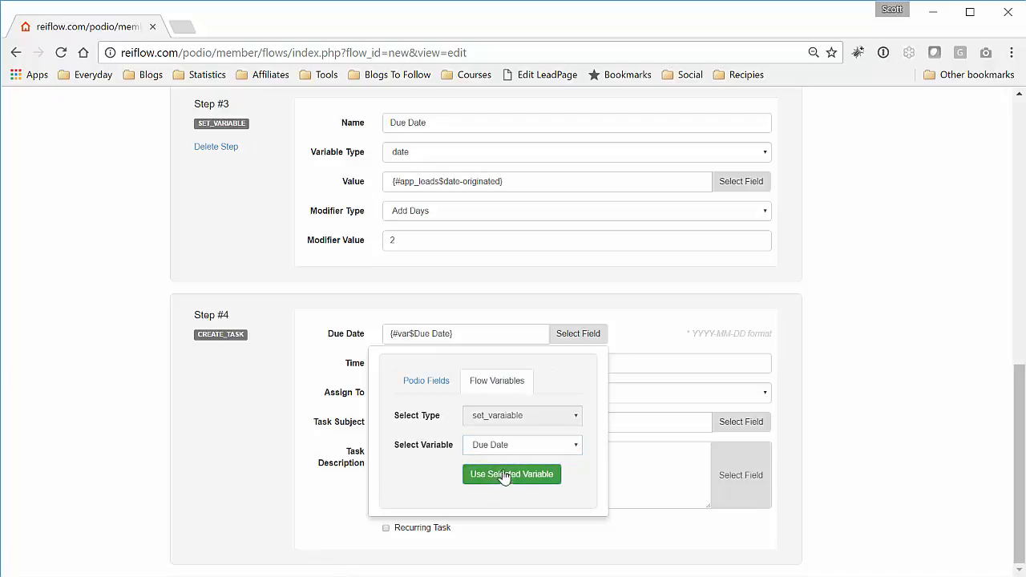
pyautogui.click(678, 348)
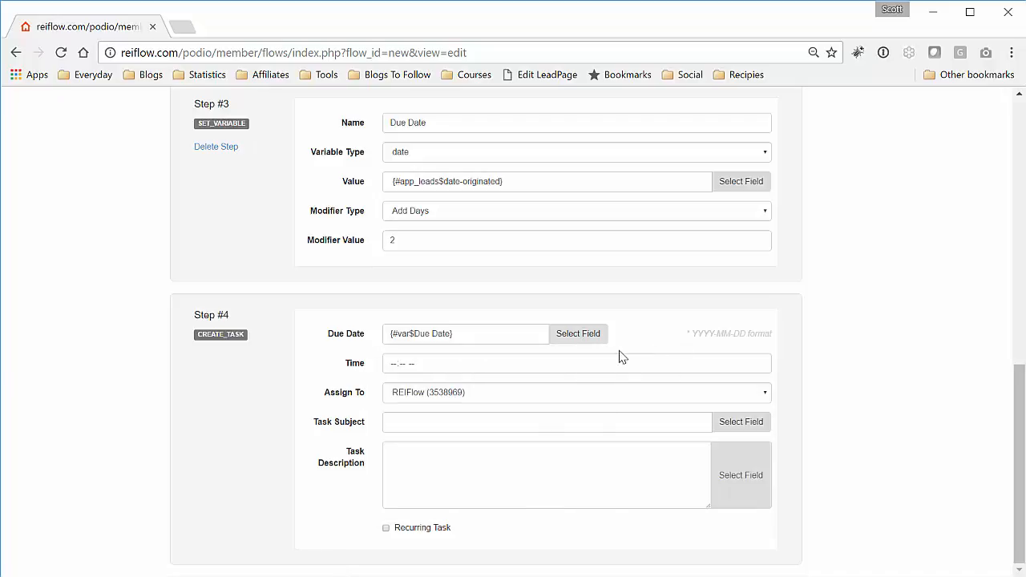
# Set the task's time to 01:00 PM and assign it to the other available user instead of REIFlow.
pyautogui.click(395, 367)
pyautogui.write('01:')
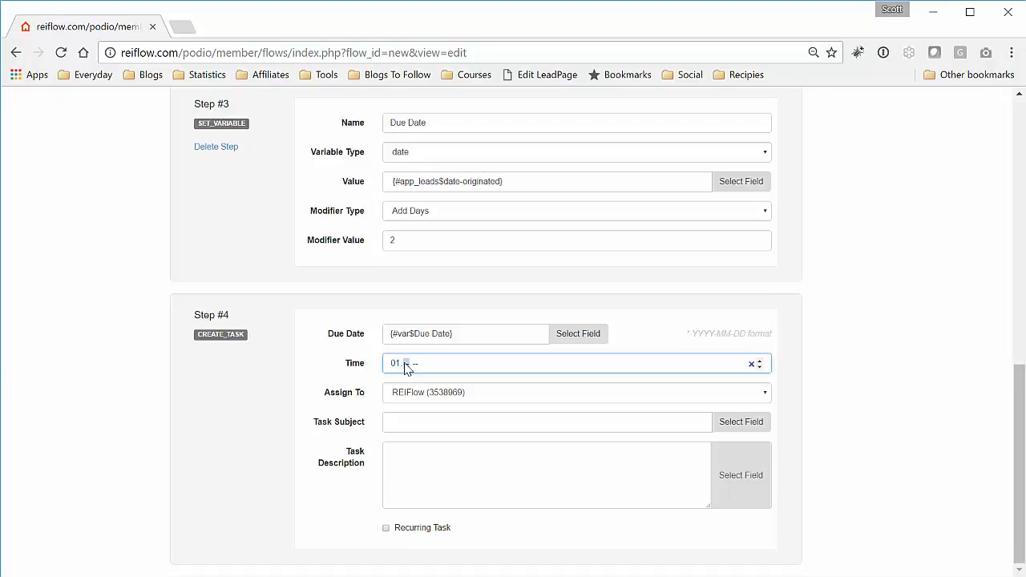
pyautogui.write('00')
pyautogui.click(319, 373)
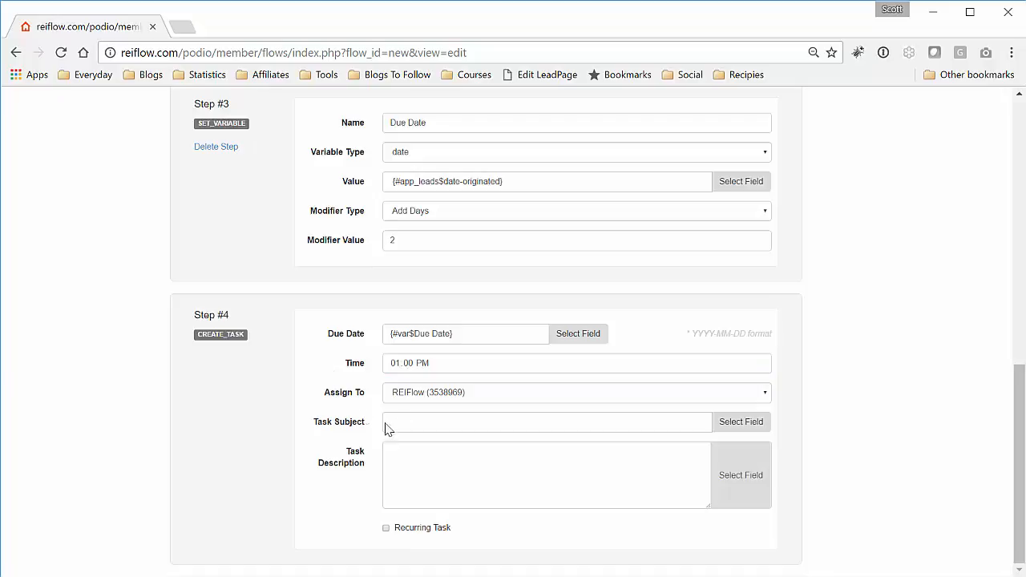
pyautogui.click(435, 393)
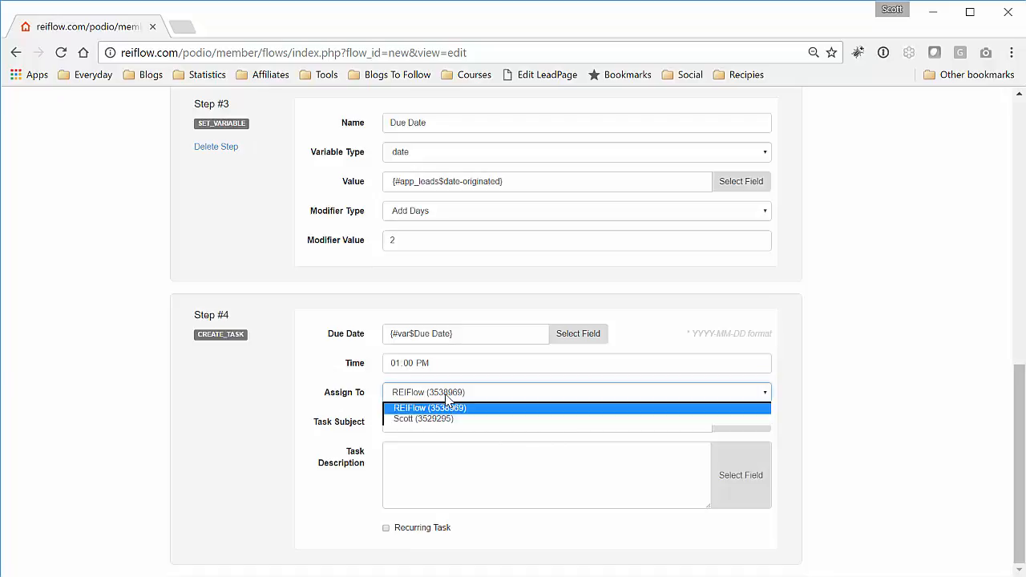
pyautogui.click(445, 421)
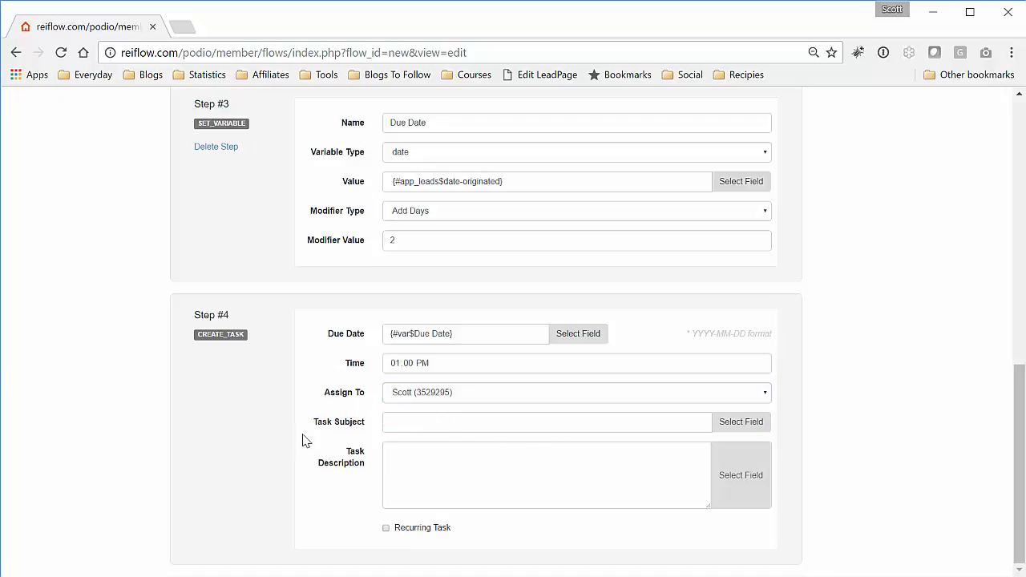
# Enter "Call This Motivated Lead" as the task subject and "Call them now at" as the task description.
pyautogui.click(522, 425)
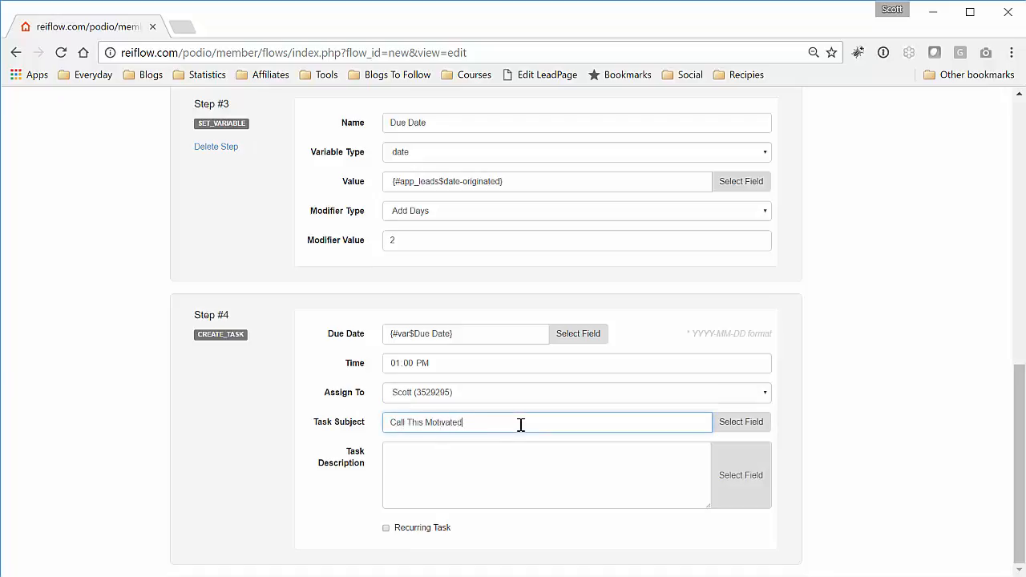
pyautogui.click(517, 450)
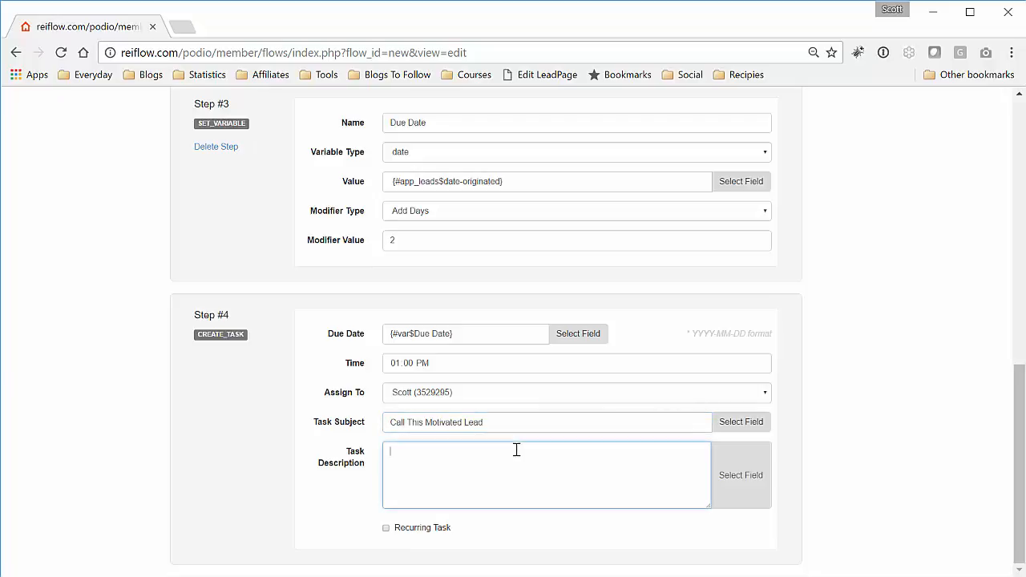
pyautogui.write('Call them now at')
# Insert the phone field from app_contacts at the end of the task description in Step #4.
pyautogui.click(741, 476)
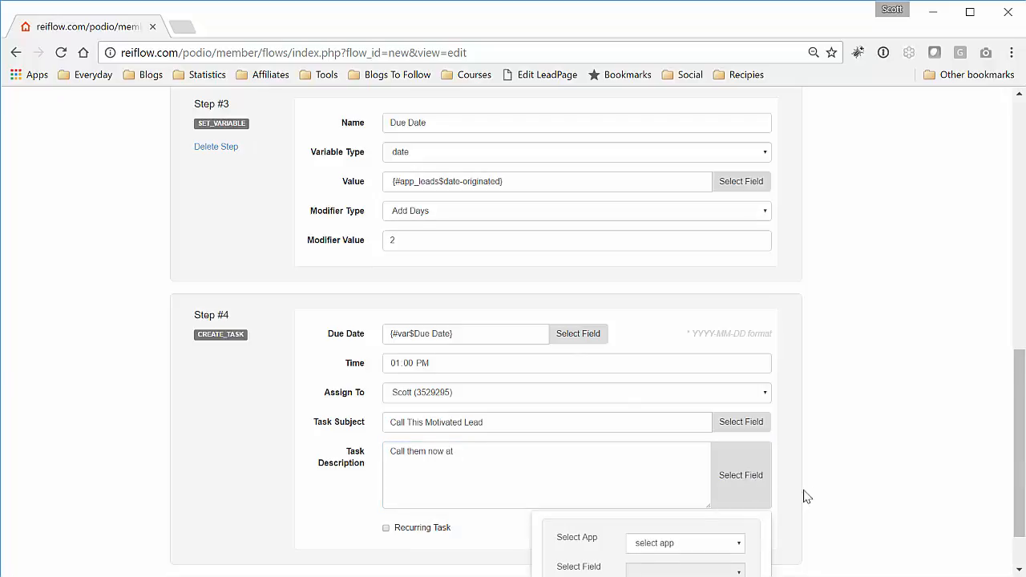
pyautogui.scroll(-1, 807, 498)
pyautogui.click(706, 478)
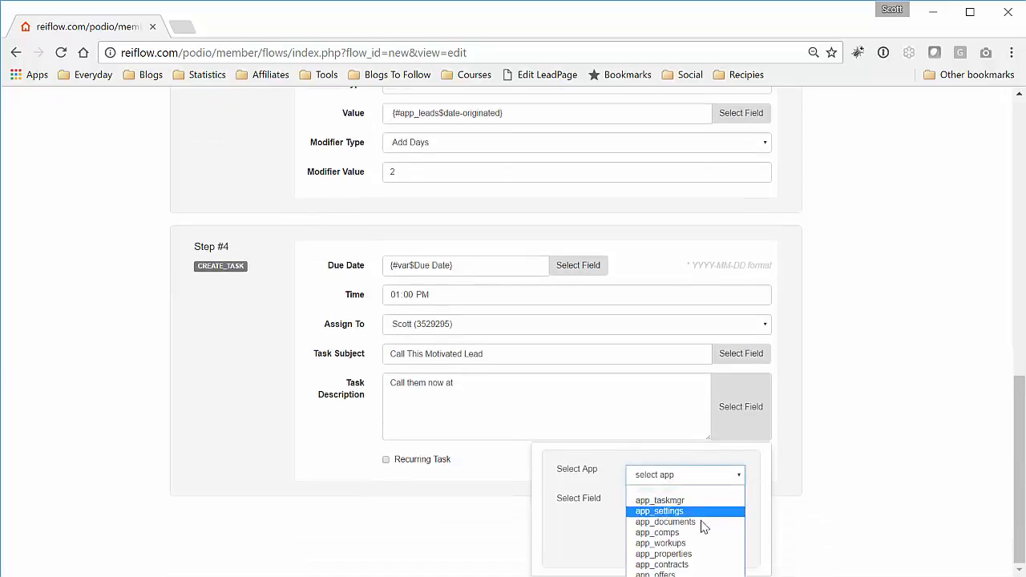
pyautogui.click(694, 564)
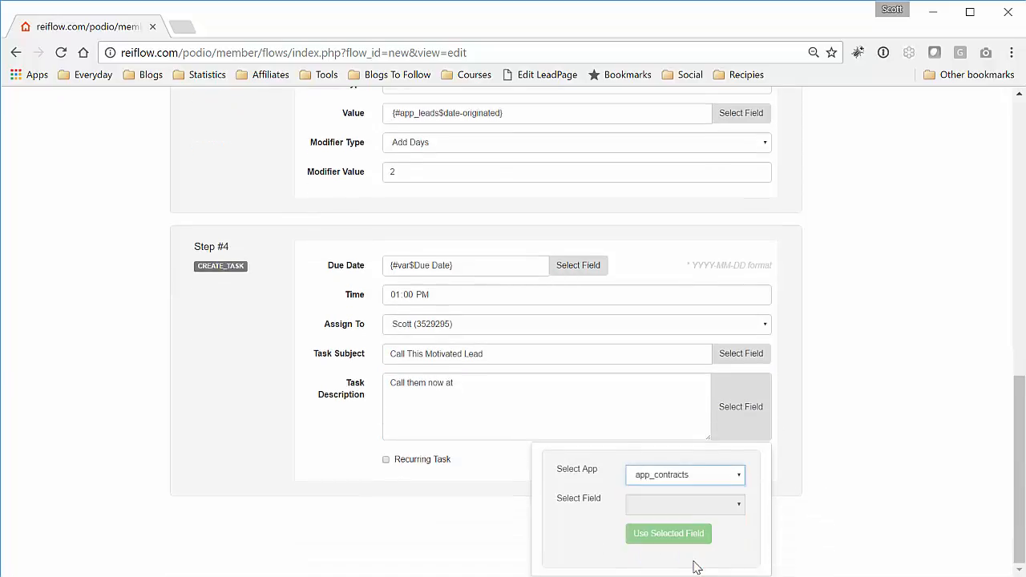
pyautogui.click(724, 481)
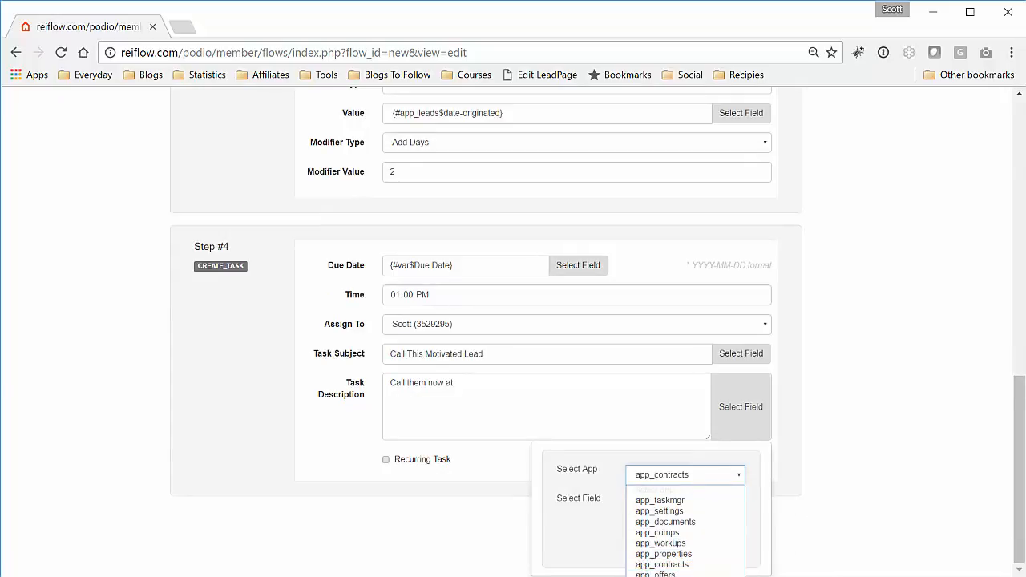
pyautogui.click(681, 576)
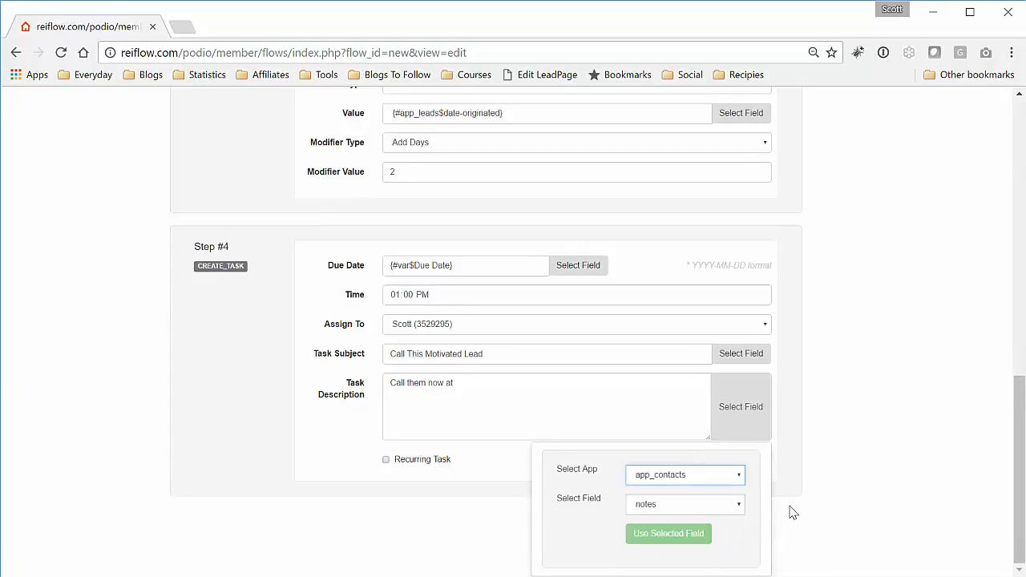
pyautogui.click(733, 508)
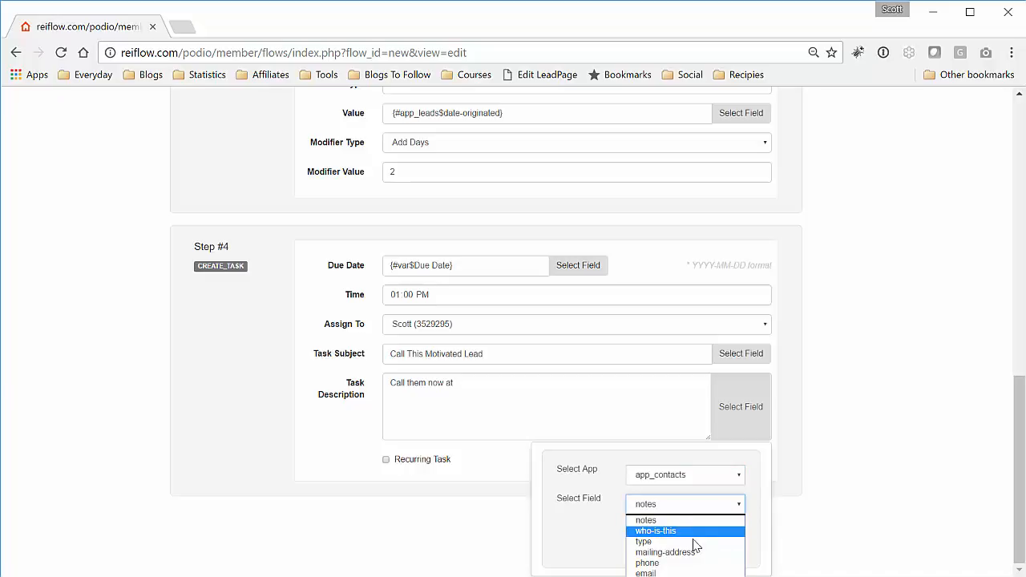
pyautogui.click(678, 563)
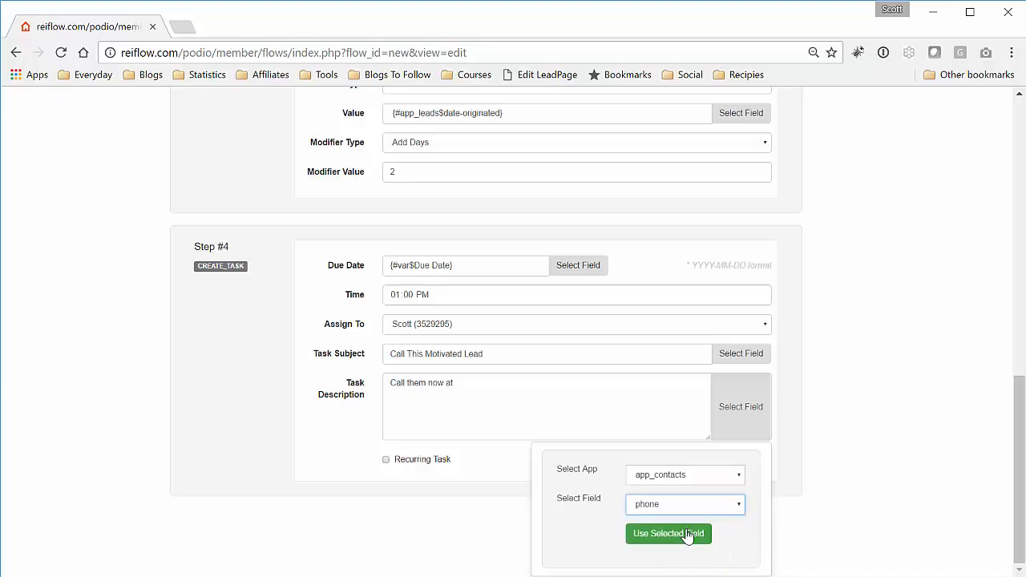
pyautogui.click(687, 533)
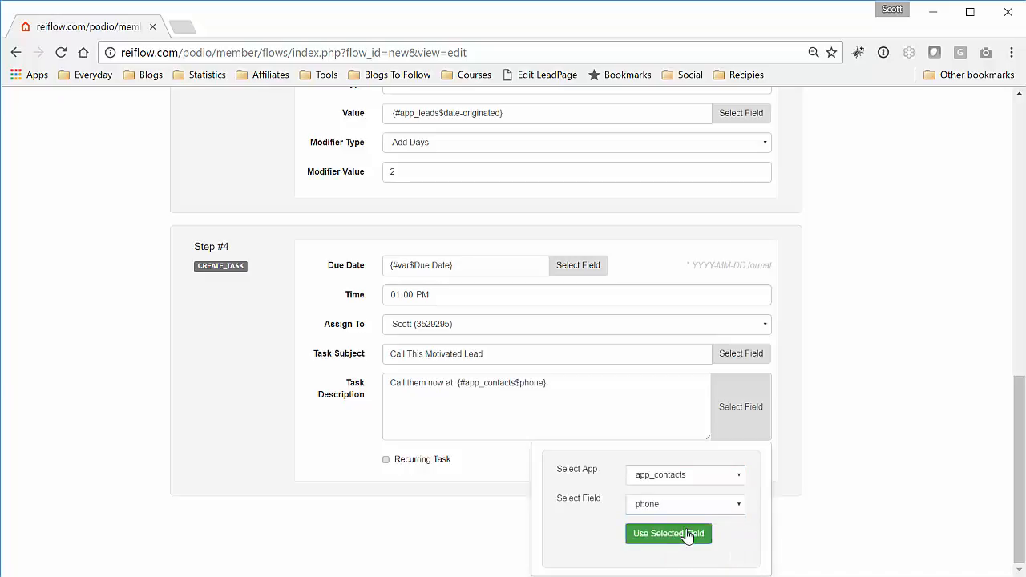
pyautogui.click(867, 430)
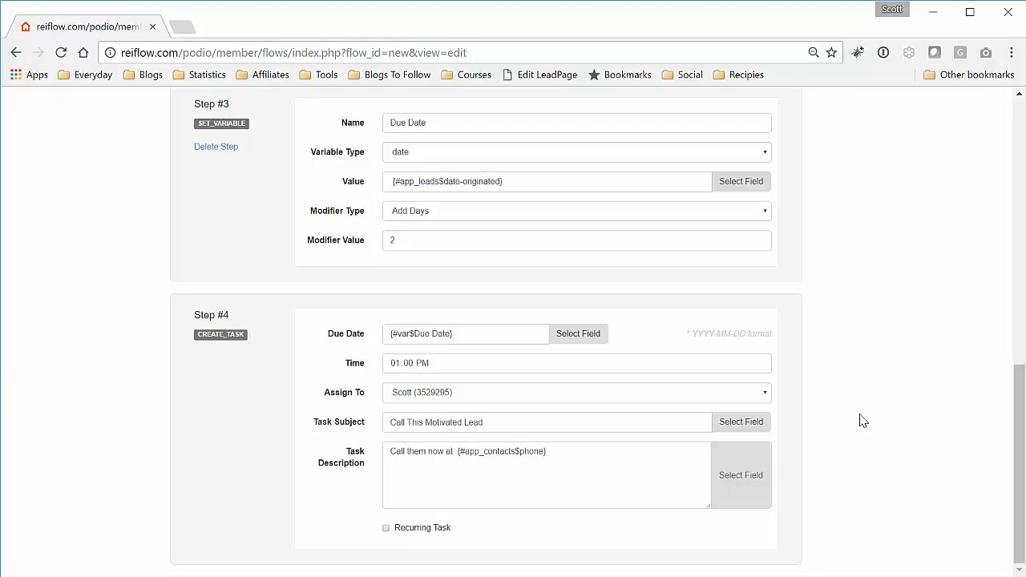
# Review the Test Flow's details and the settings of its RUN_IF, SET_VARIABLE and CREATE_TASK steps.
pyautogui.scroll(10, 864, 412)
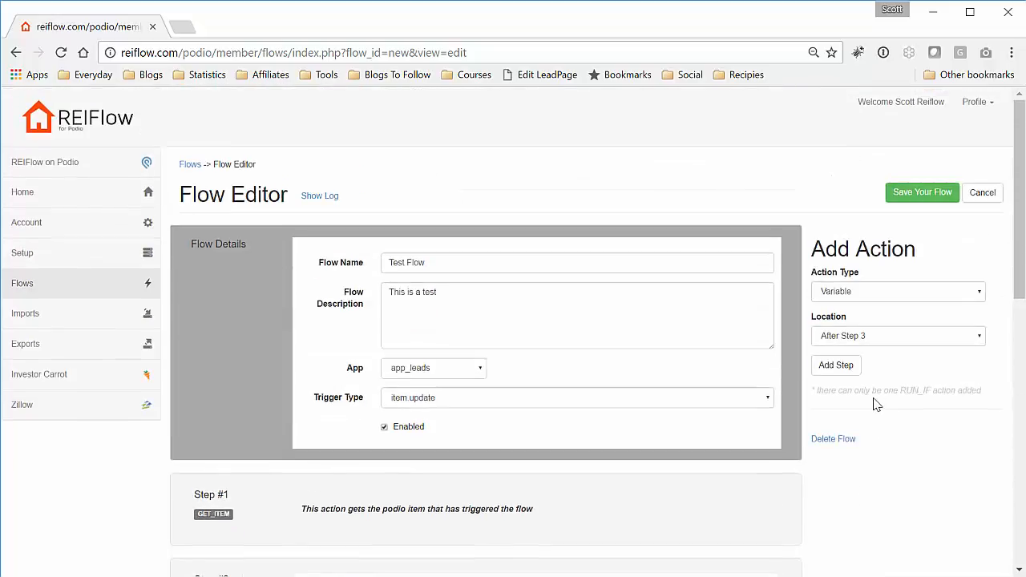
pyautogui.scroll(-4, 883, 413)
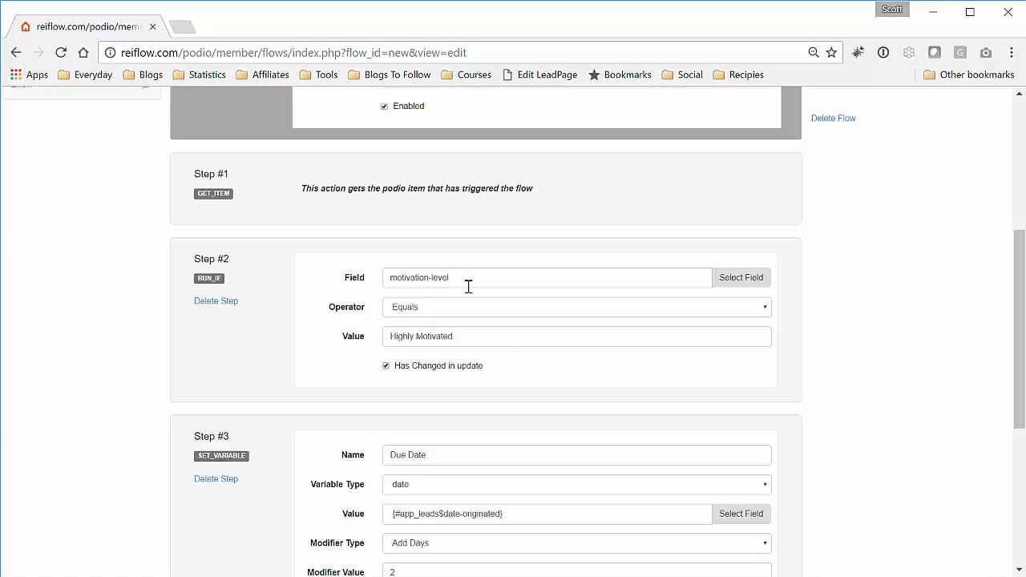
pyautogui.scroll(-1, 345, 296)
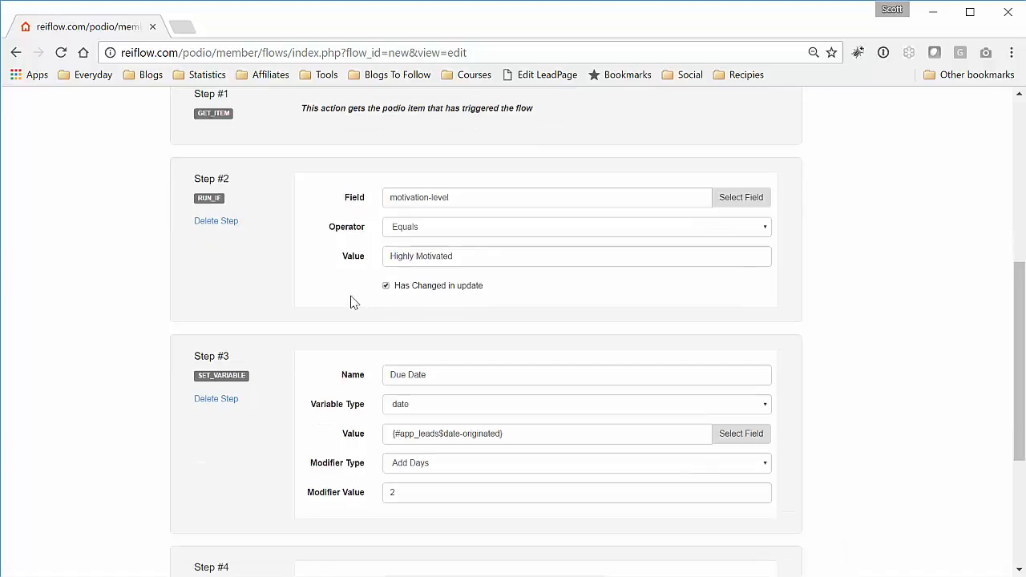
pyautogui.scroll(-2, 353, 300)
pyautogui.scroll(-1, 367, 304)
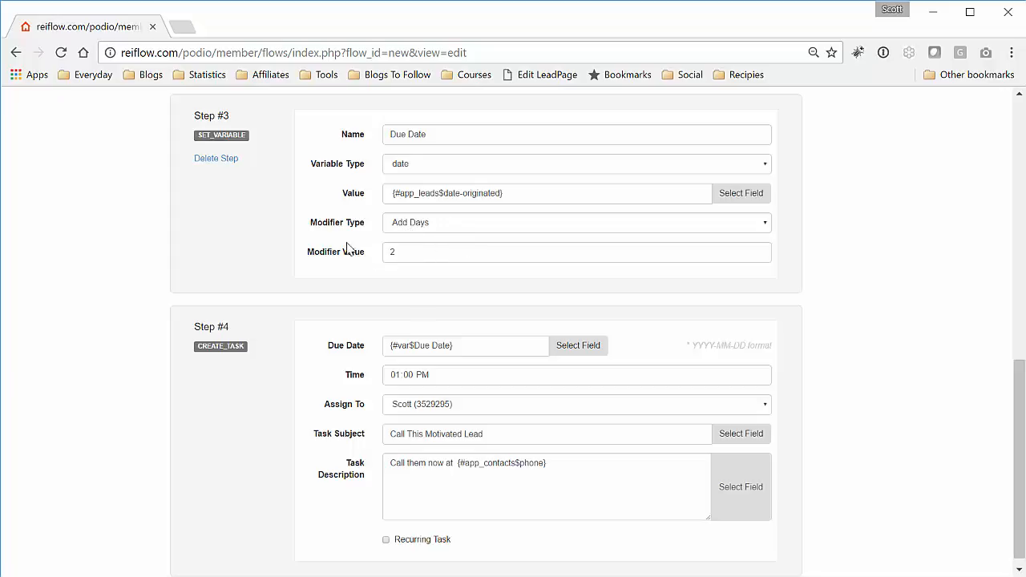
pyautogui.scroll(-1, 292, 288)
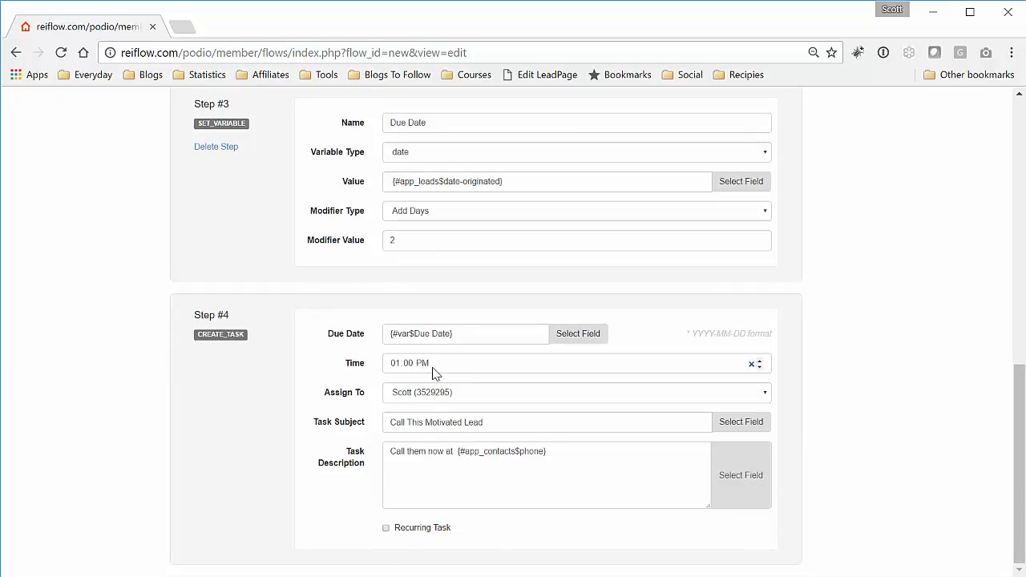
pyautogui.tripleClick(403, 427)
pyautogui.click(404, 458)
pyautogui.moveTo(390, 451); pyautogui.dragTo(545, 454)
pyautogui.click(367, 470)
# Save the Test Flow and go back to the list of flows.
pyautogui.scroll(15, 850, 414)
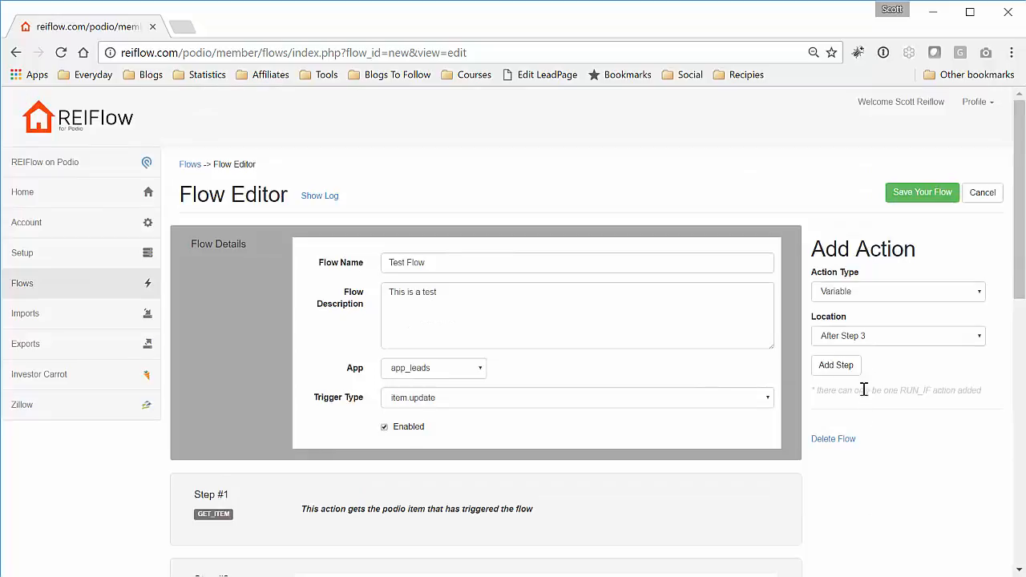
pyautogui.click(890, 199)
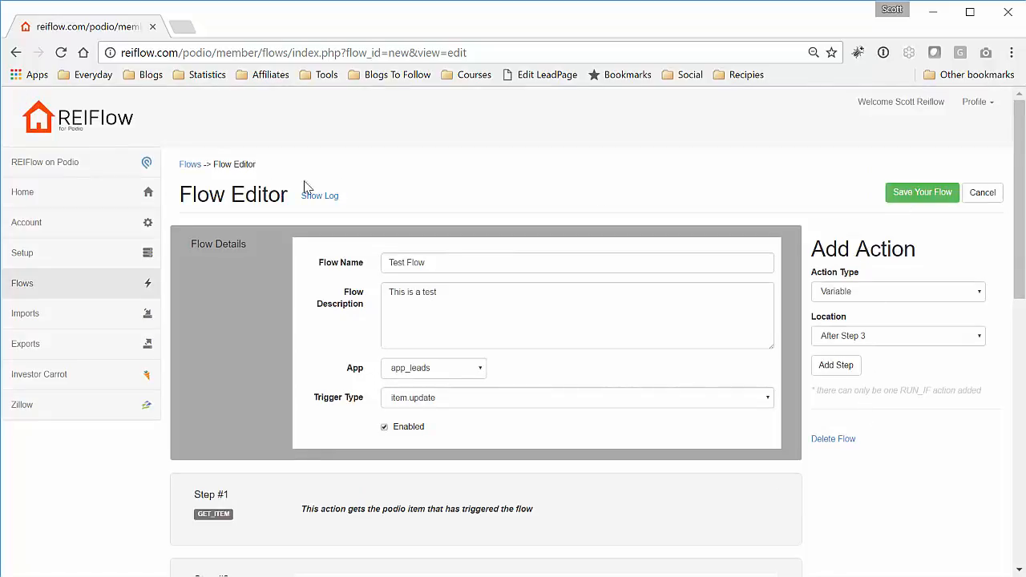
pyautogui.click(195, 165)
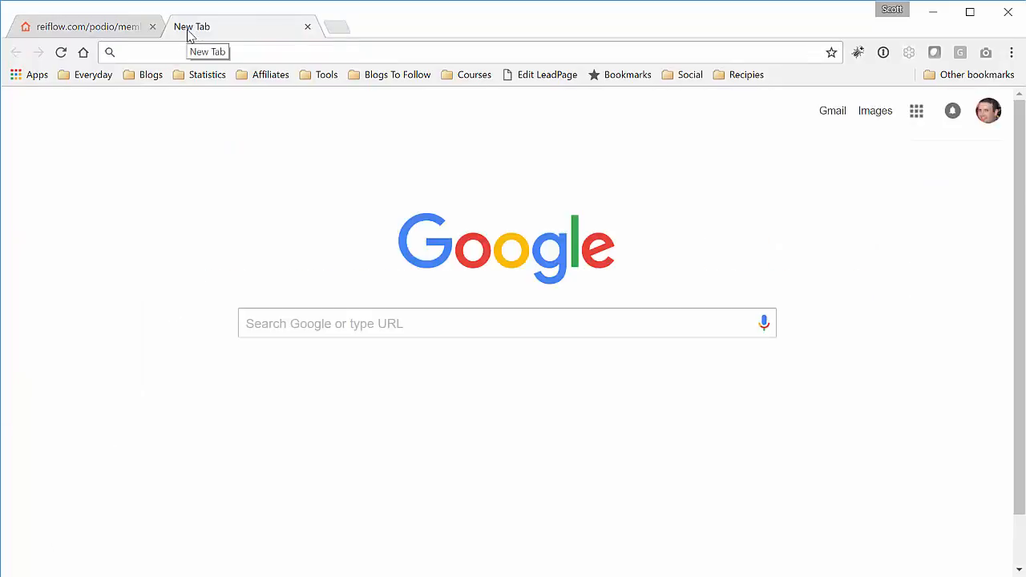
# Open Podio in a new browser tab and go to the REIFlow workspace.
pyautogui.write('podio')
pyautogui.press('Return')
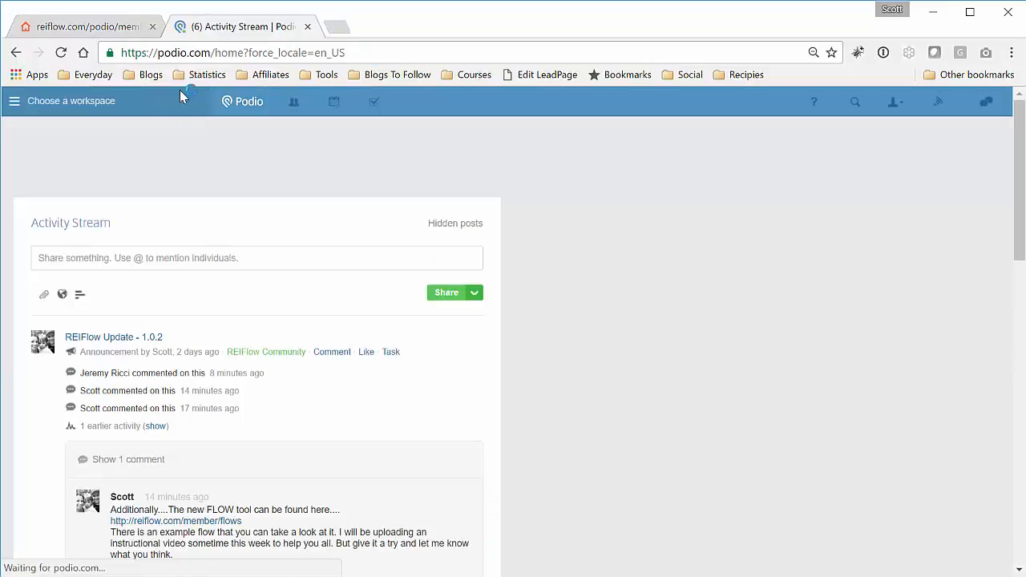
pyautogui.click(14, 106)
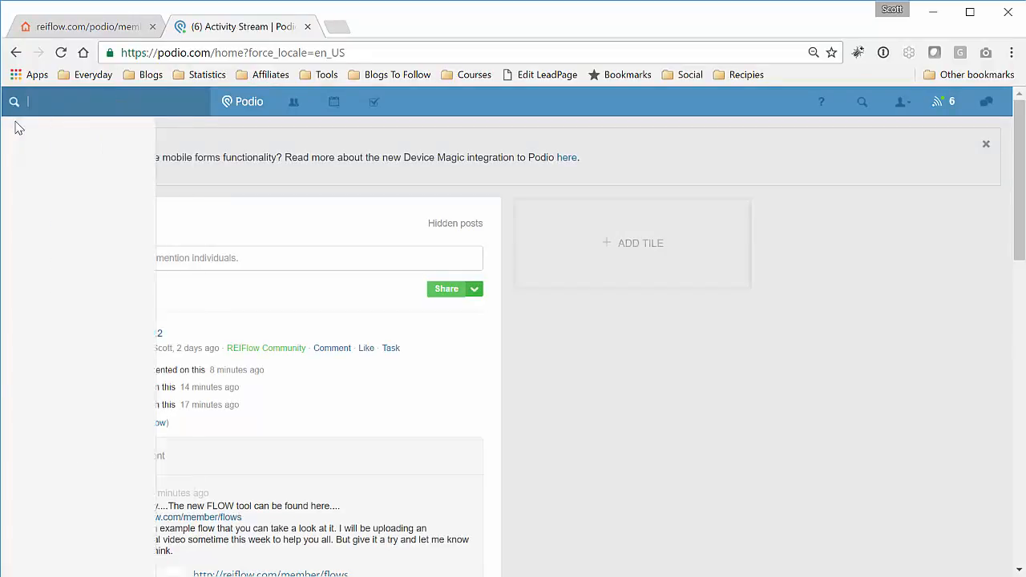
pyautogui.click(64, 192)
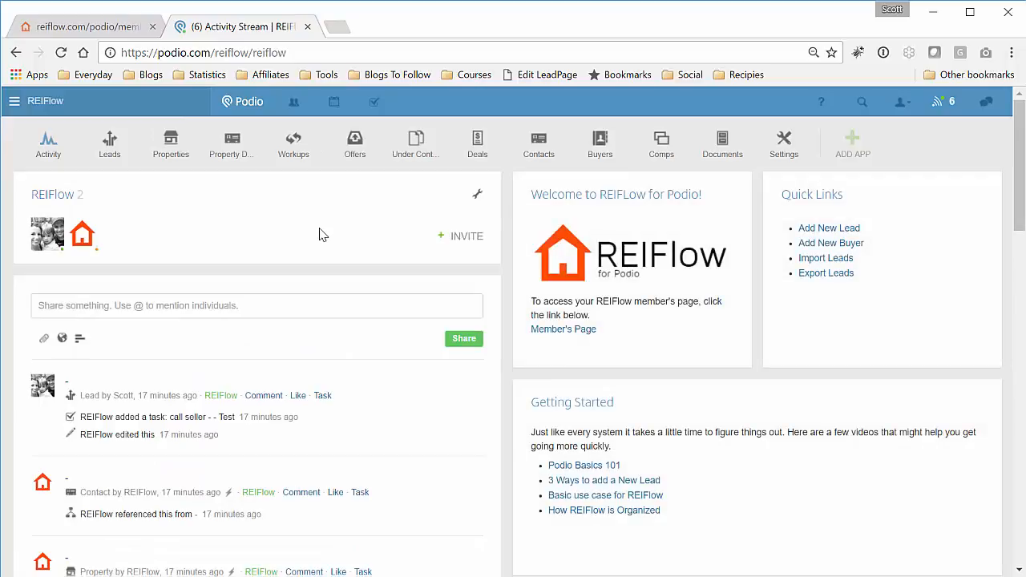
# Open the existing lead from the workspace's Leads app.
pyautogui.click(115, 158)
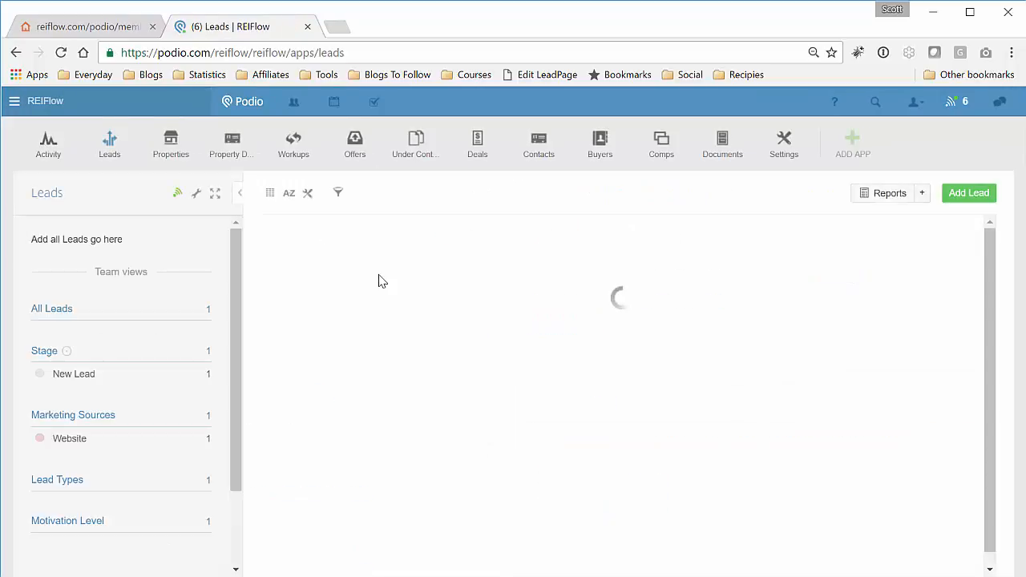
pyautogui.click(384, 261)
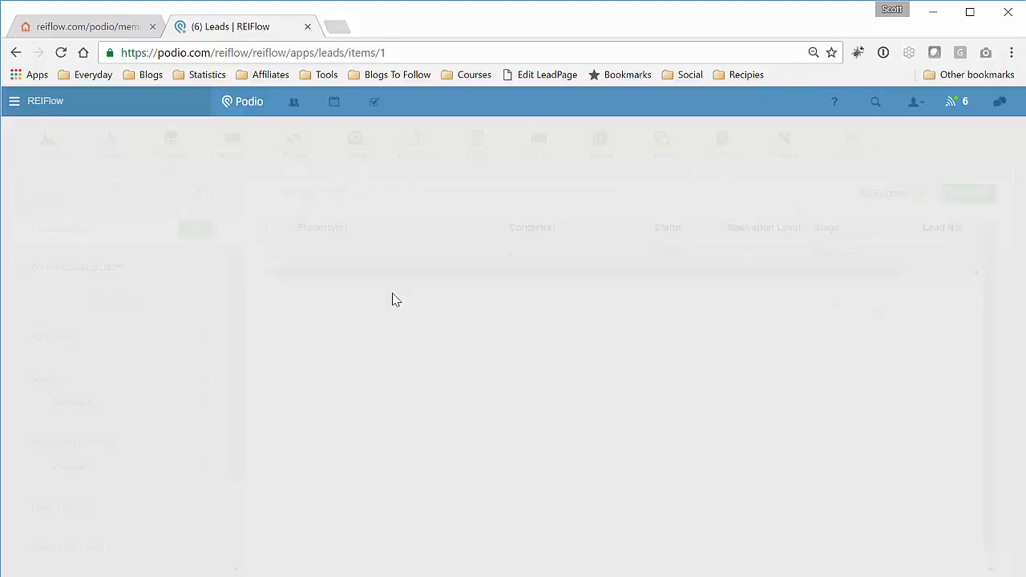
pyautogui.scroll(-2, 380, 323)
pyautogui.scroll(-1, 380, 323)
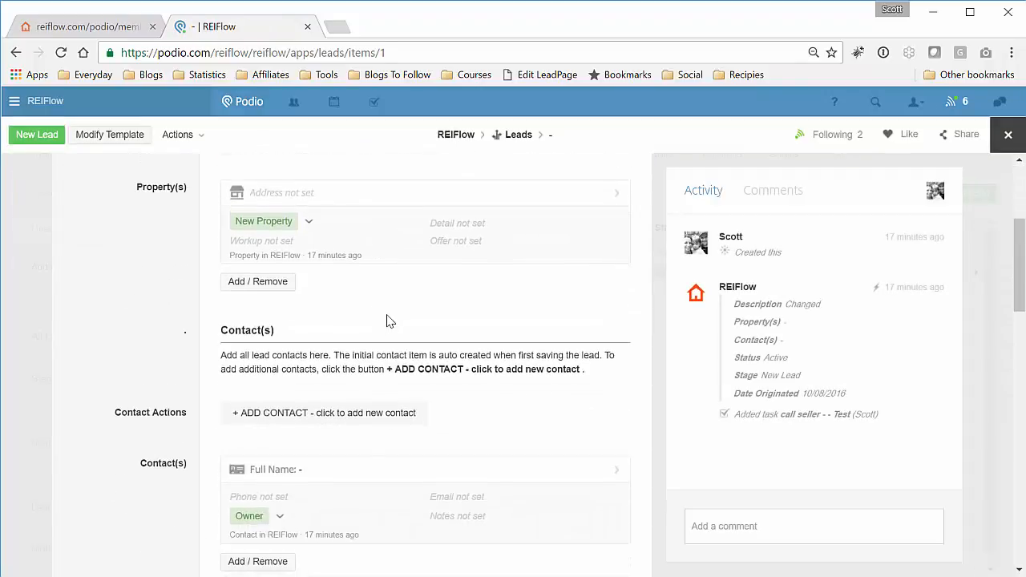
pyautogui.scroll(1, 387, 319)
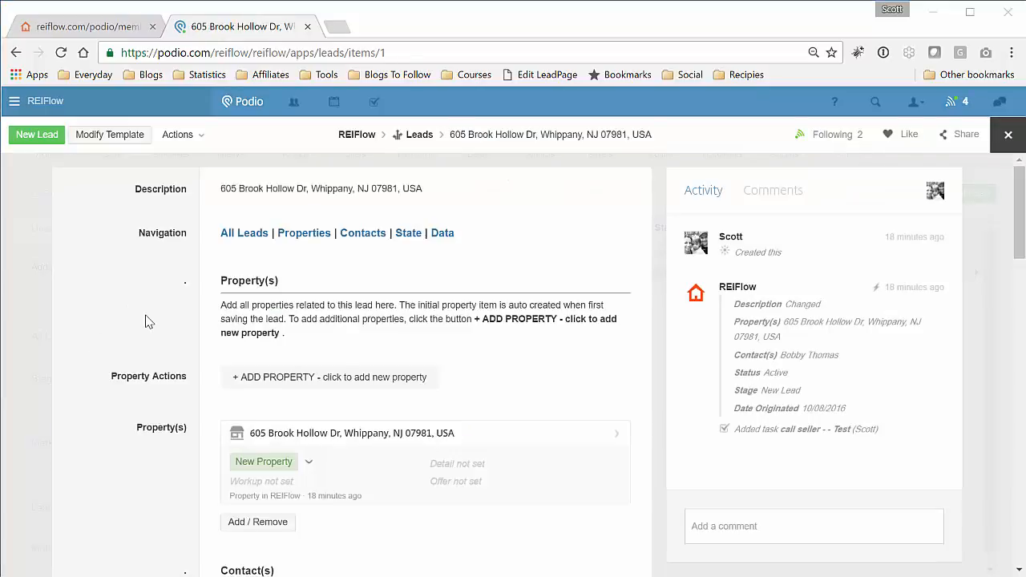
# Set the lead's Motivation Level to Highly Motivated and check its activity stream for the task from the flow.
pyautogui.scroll(-3, 150, 320)
pyautogui.scroll(-3, 155, 275)
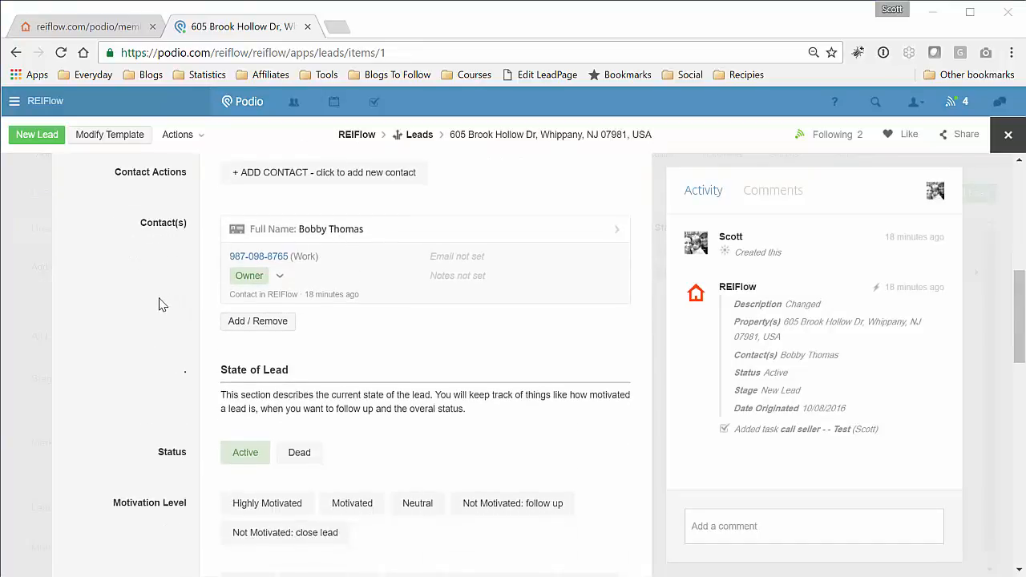
pyautogui.scroll(-2, 159, 305)
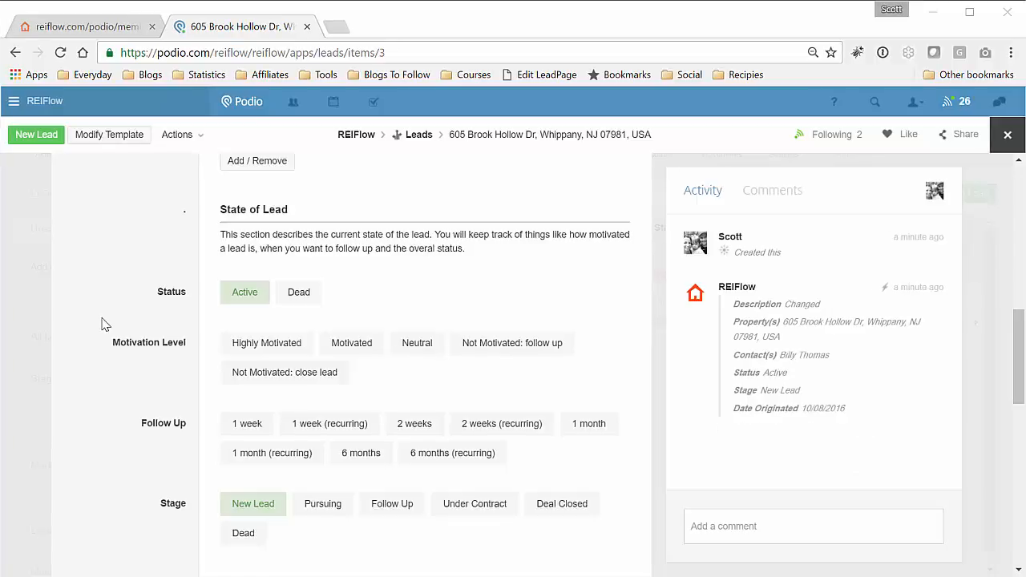
pyautogui.click(255, 344)
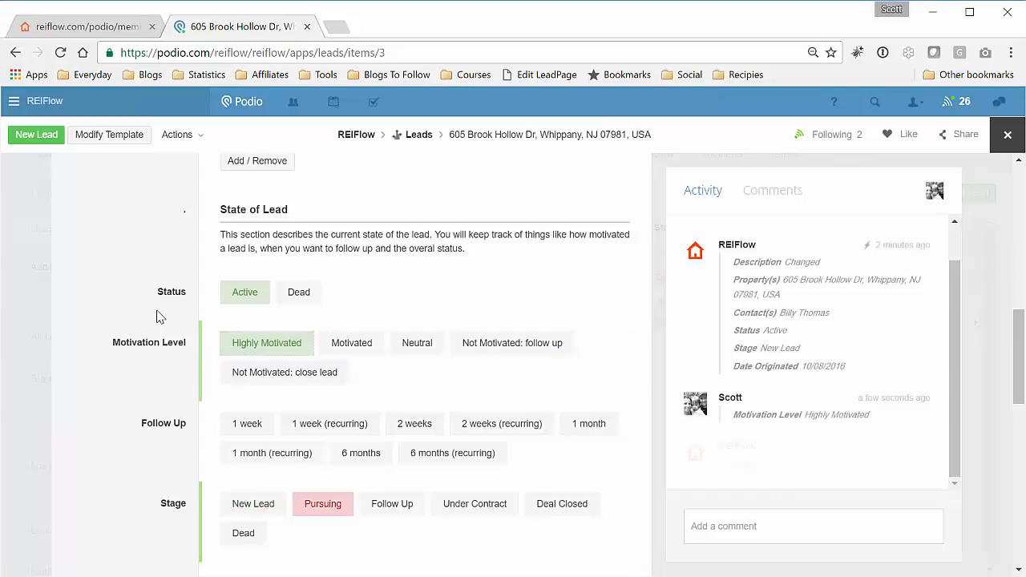
pyautogui.click(252, 348)
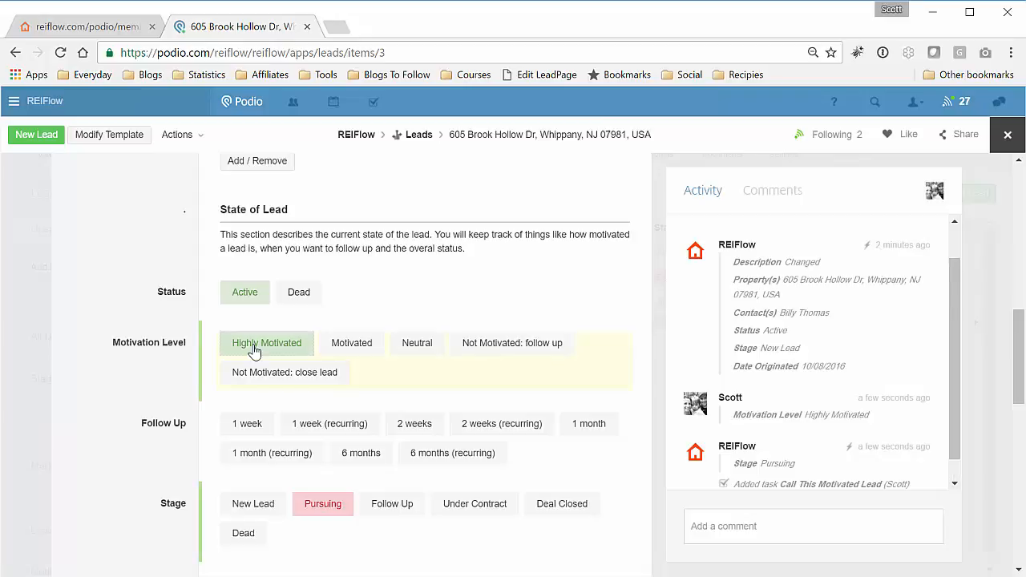
pyautogui.scroll(-1, 378, 390)
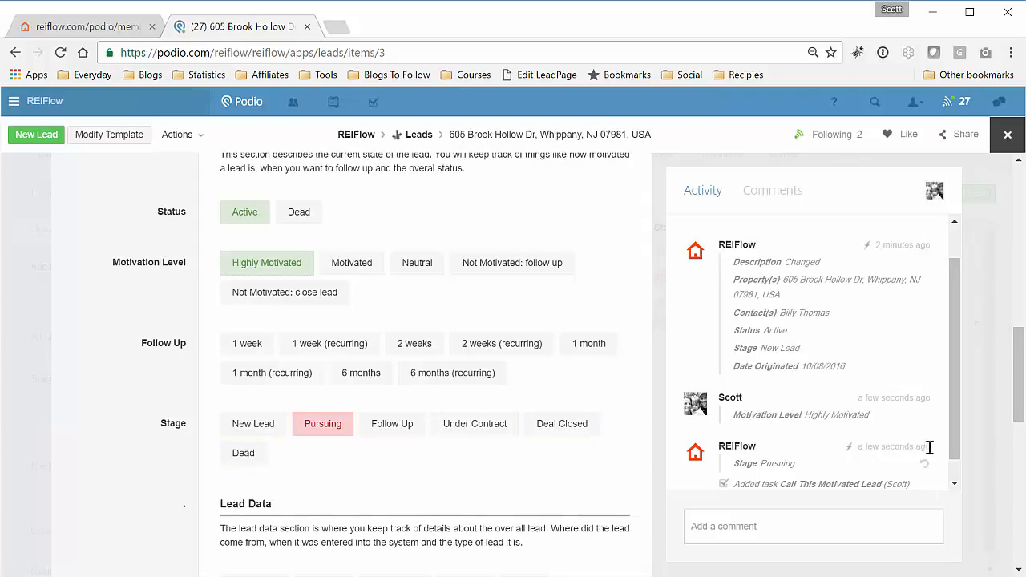
pyautogui.scroll(-1, 955, 441)
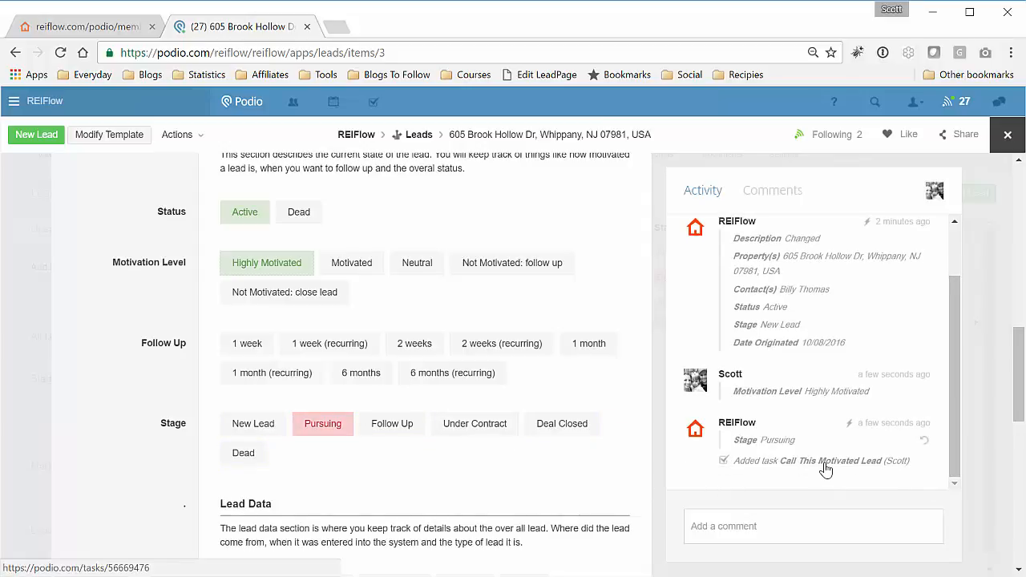
# Switch back to the REIFlow Flow Editor, review the Test Flow's steps, and reload the page to show its current log.
pyautogui.click(99, 30)
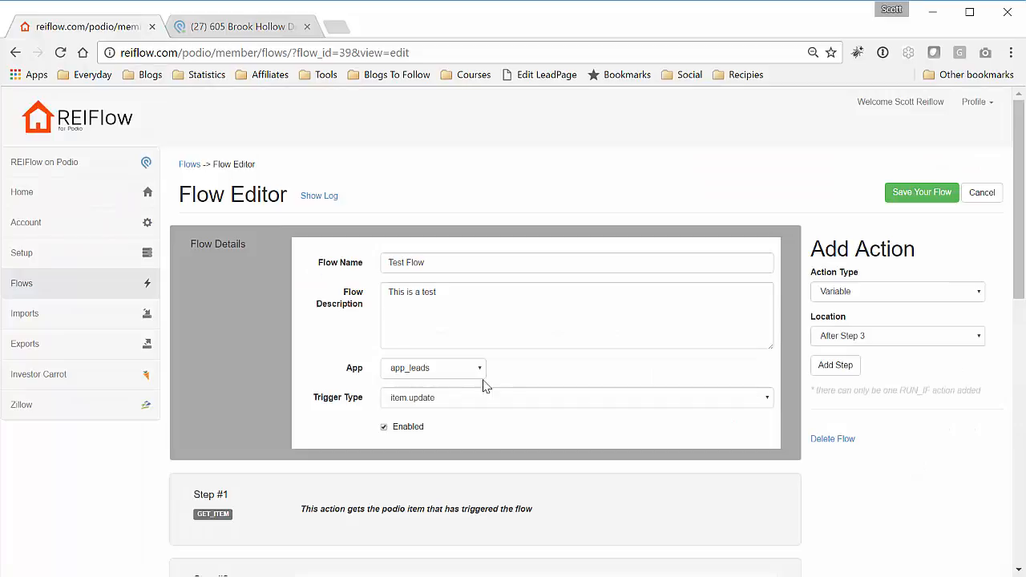
pyautogui.scroll(-5, 514, 387)
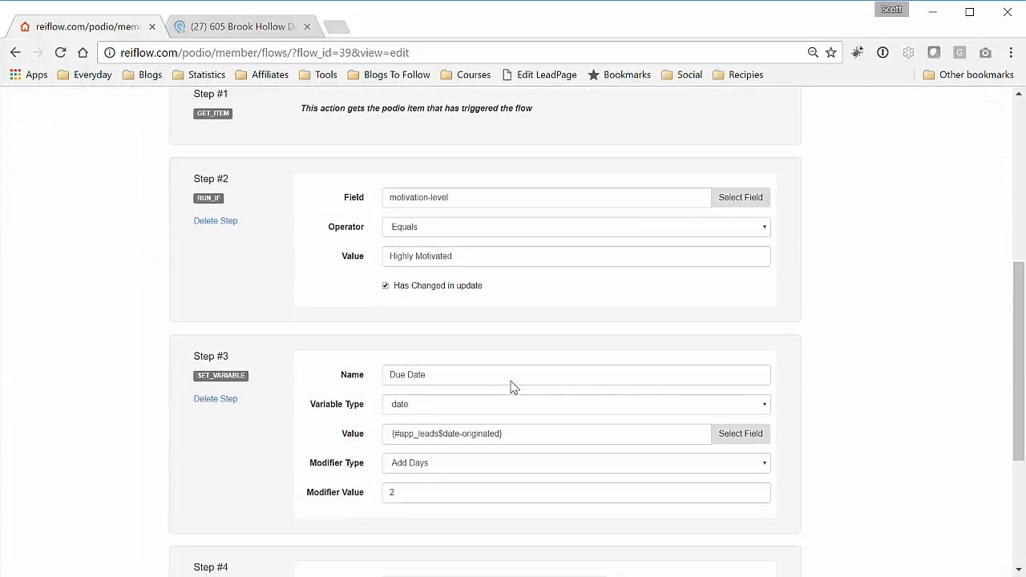
pyautogui.scroll(1, 513, 387)
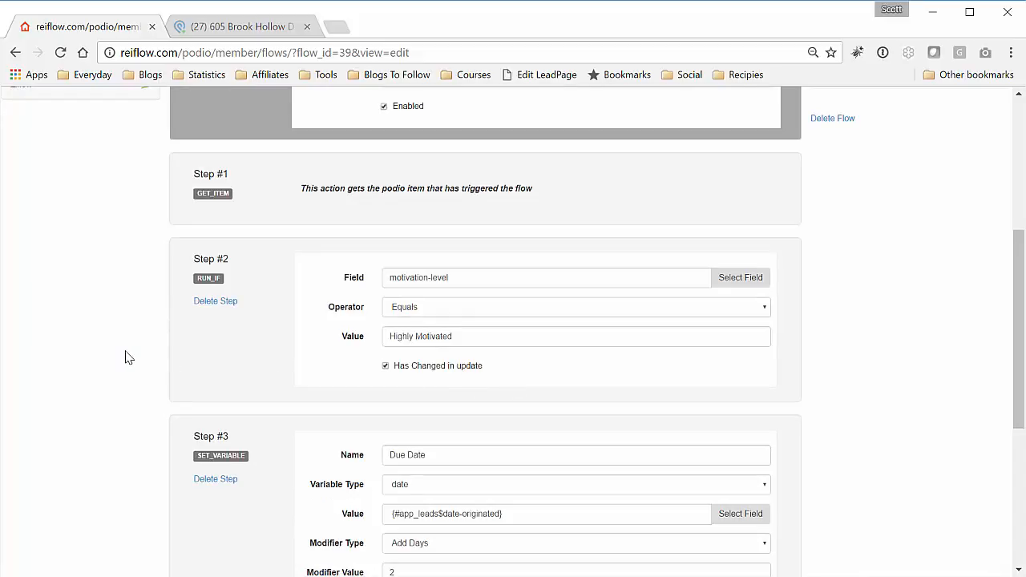
pyautogui.scroll(4, 126, 357)
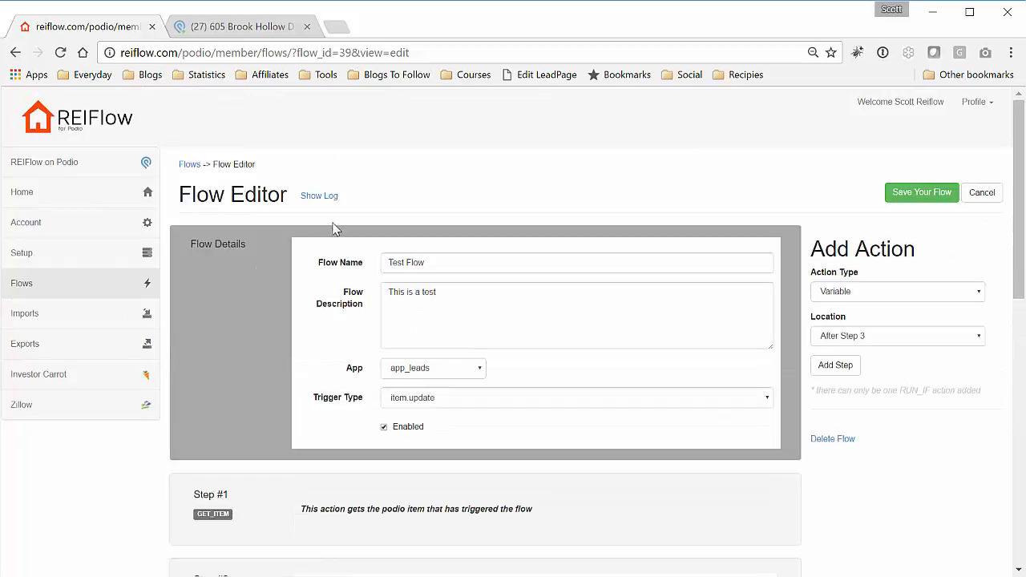
pyautogui.click(329, 198)
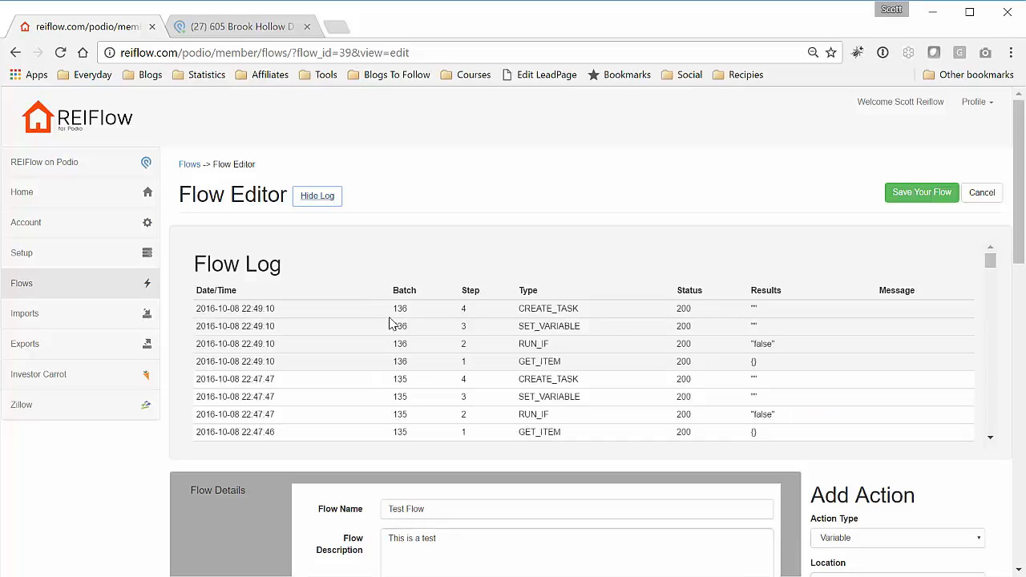
pyautogui.click(60, 53)
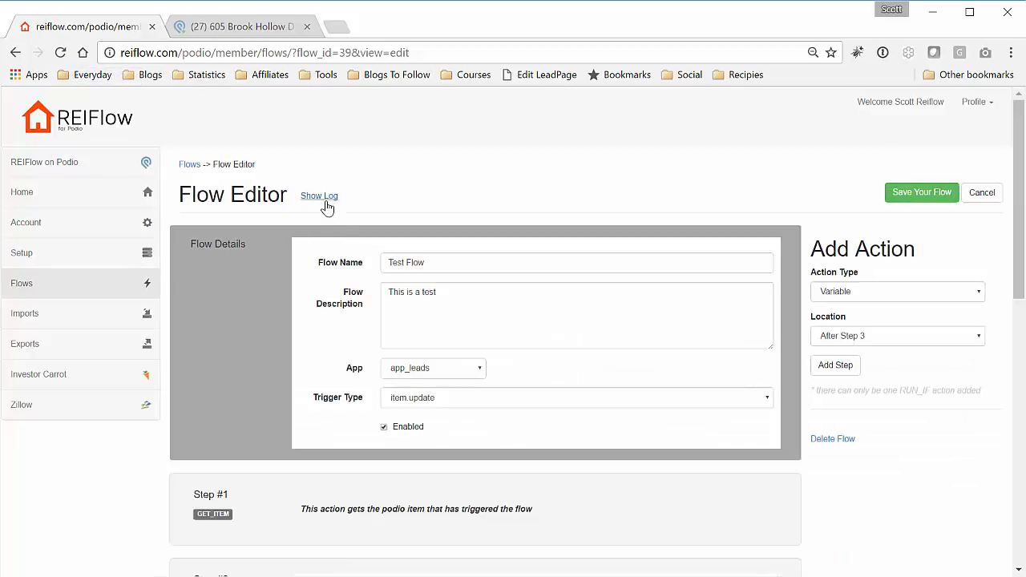
pyautogui.click(321, 196)
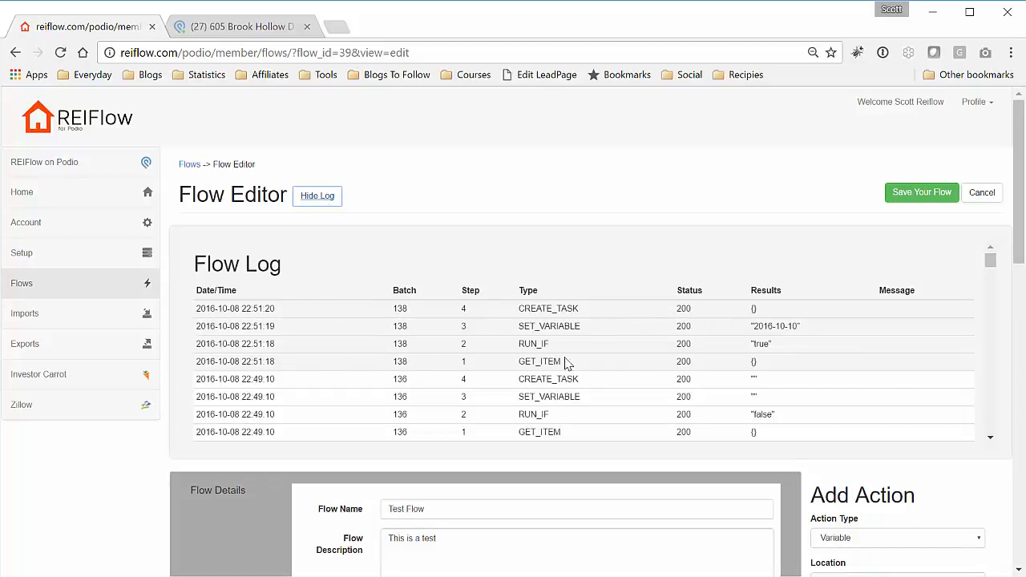
# Compare the step results of batches 138 and 136 in the flow log, especially the RUN_IF and SET_VARIABLE entries.
pyautogui.doubleClick(759, 344)
pyautogui.click(752, 330)
pyautogui.moveTo(751, 327); pyautogui.dragTo(802, 328)
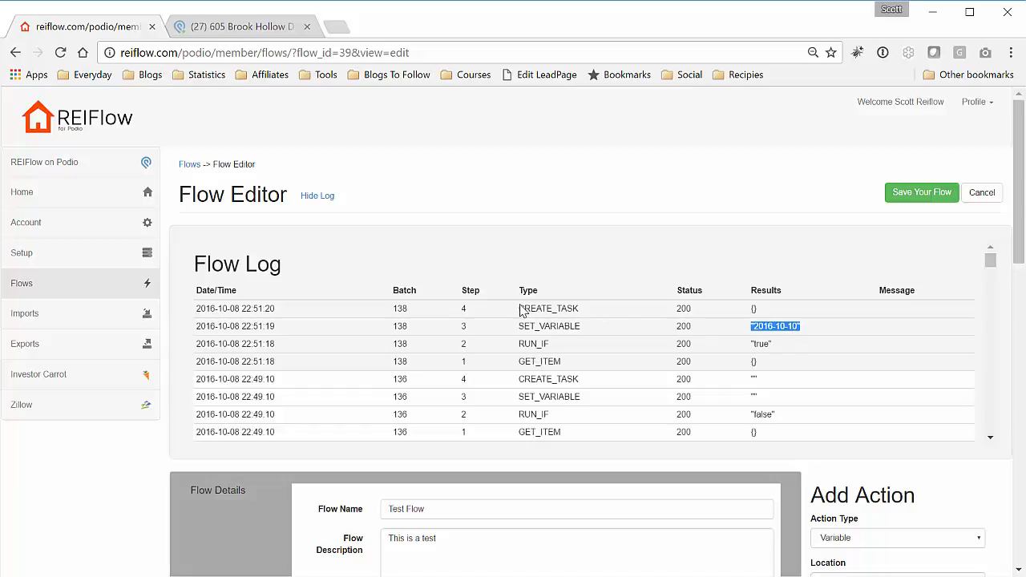
pyautogui.moveTo(520, 310); pyautogui.dragTo(585, 308)
pyautogui.click(617, 328)
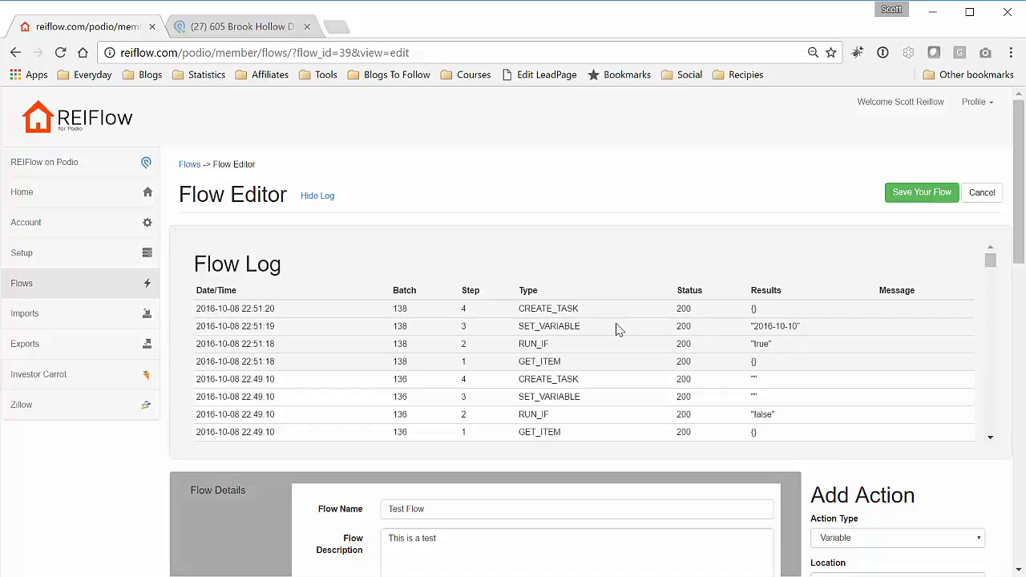
pyautogui.scroll(-2, 617, 329)
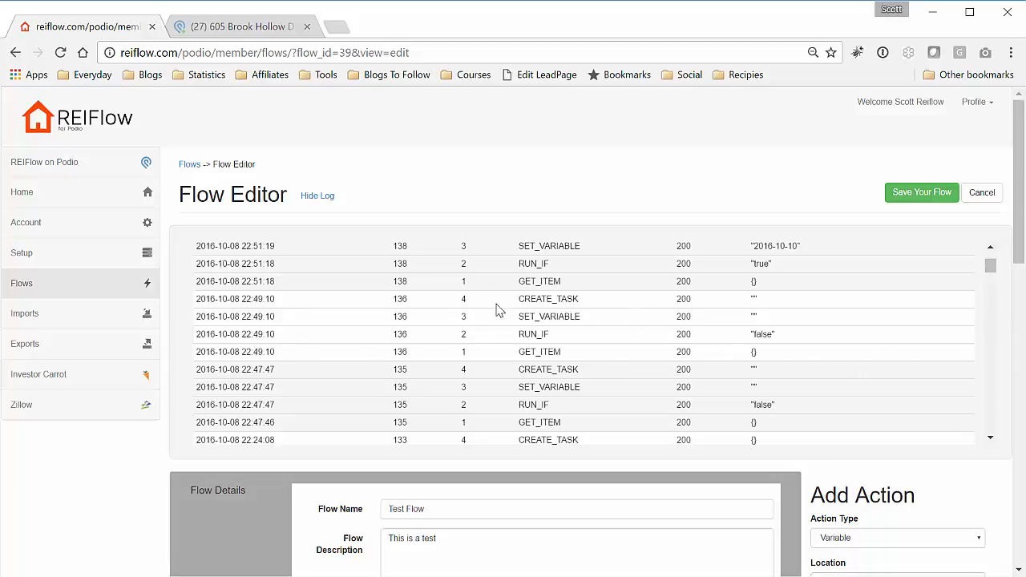
pyautogui.doubleClick(539, 336)
pyautogui.doubleClick(758, 336)
pyautogui.click(696, 331)
# Check the status of the latest CREATE_TASK entry and look through the older entries in the flow log.
pyautogui.scroll(1, 693, 330)
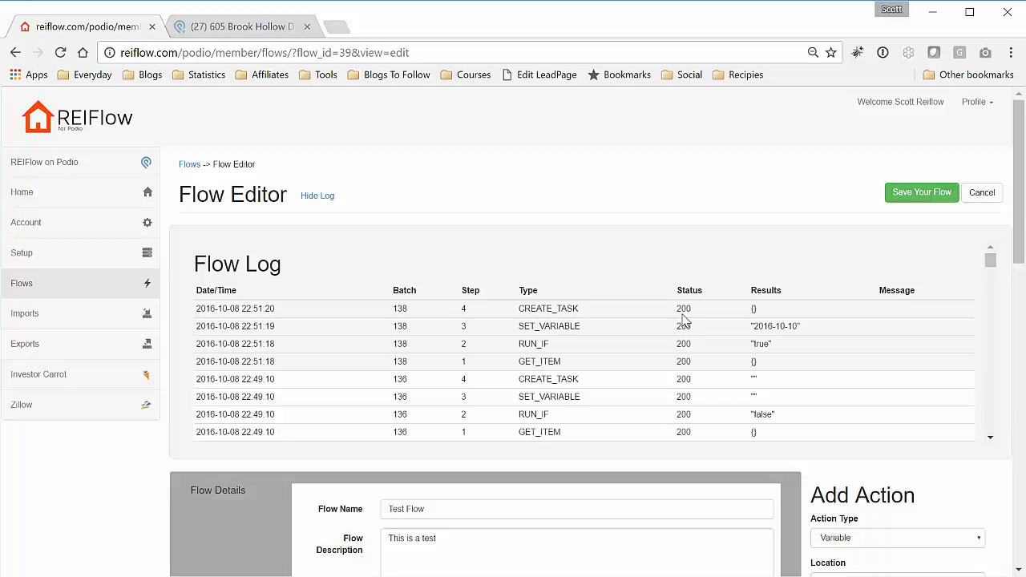
pyautogui.doubleClick(684, 309)
pyautogui.scroll(-6, 808, 337)
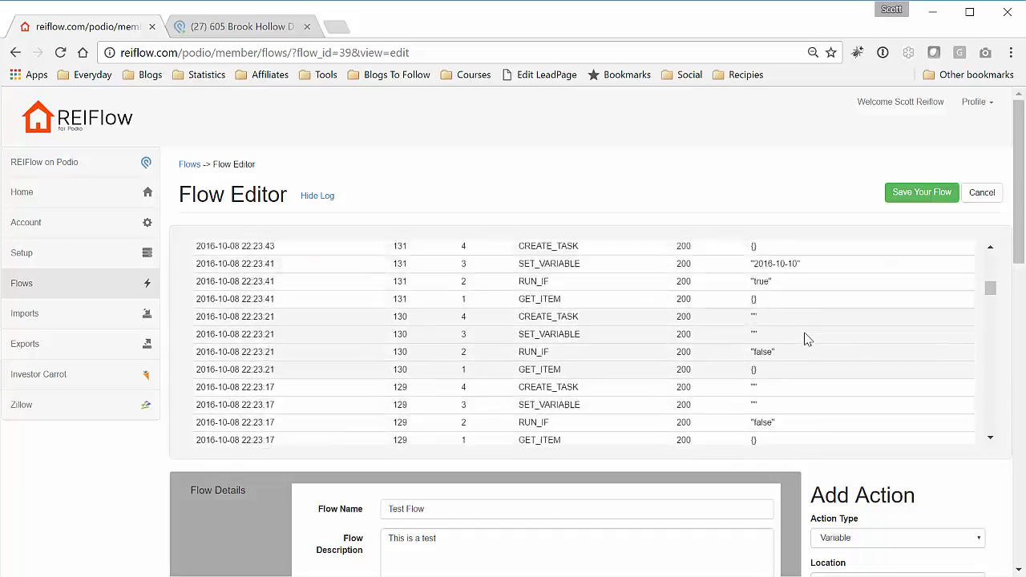
pyautogui.scroll(6, 802, 328)
pyautogui.click(792, 311)
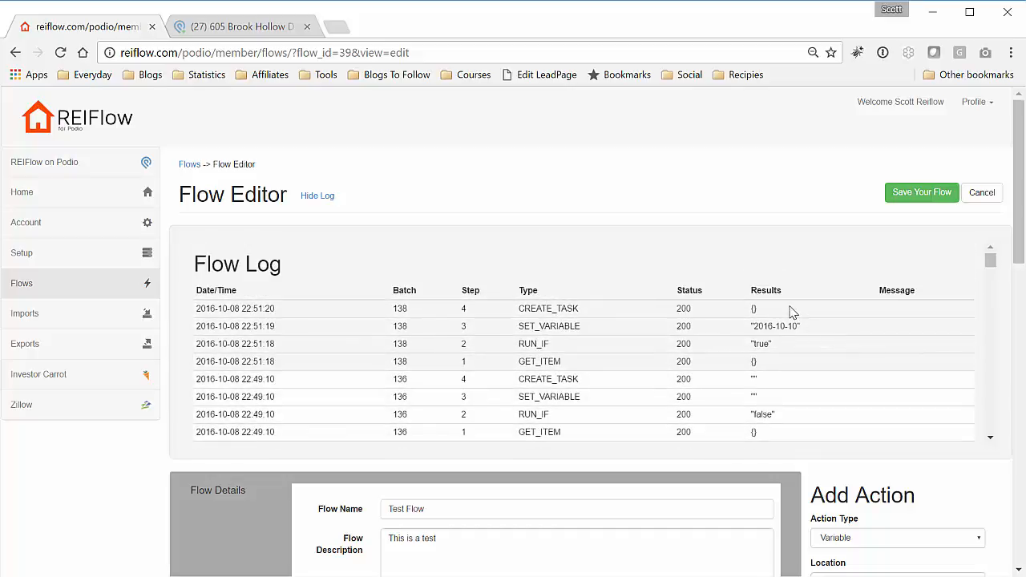